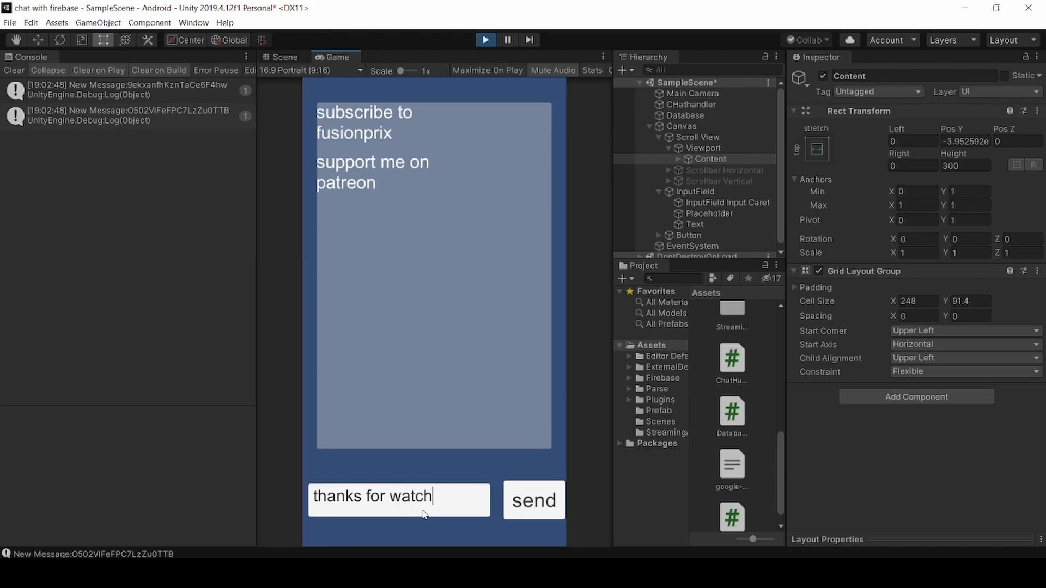
Send the typed thanks-for-watching message from the InputField while in Play mode.
click(528, 509)
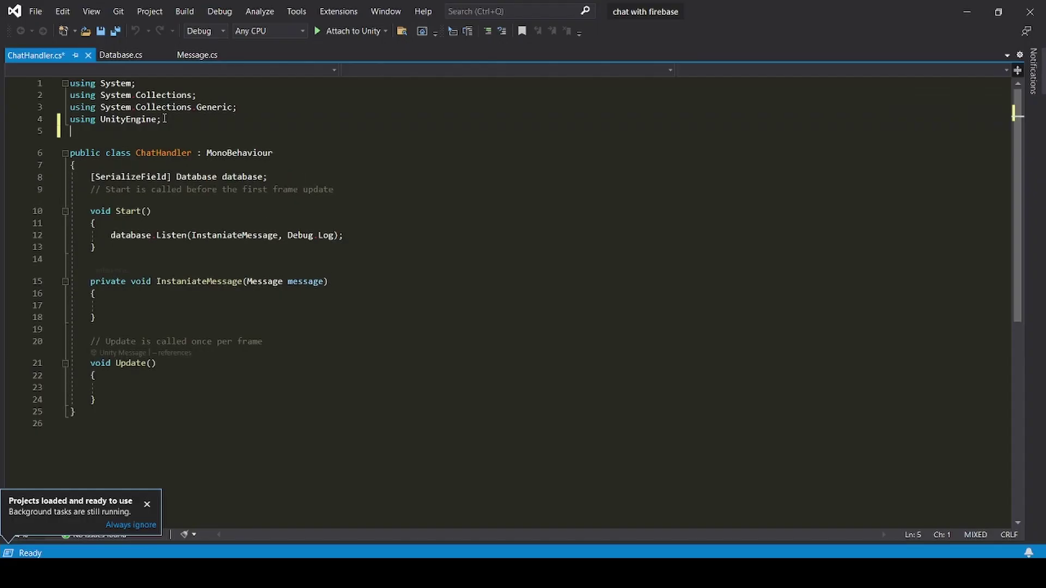
text(usin)
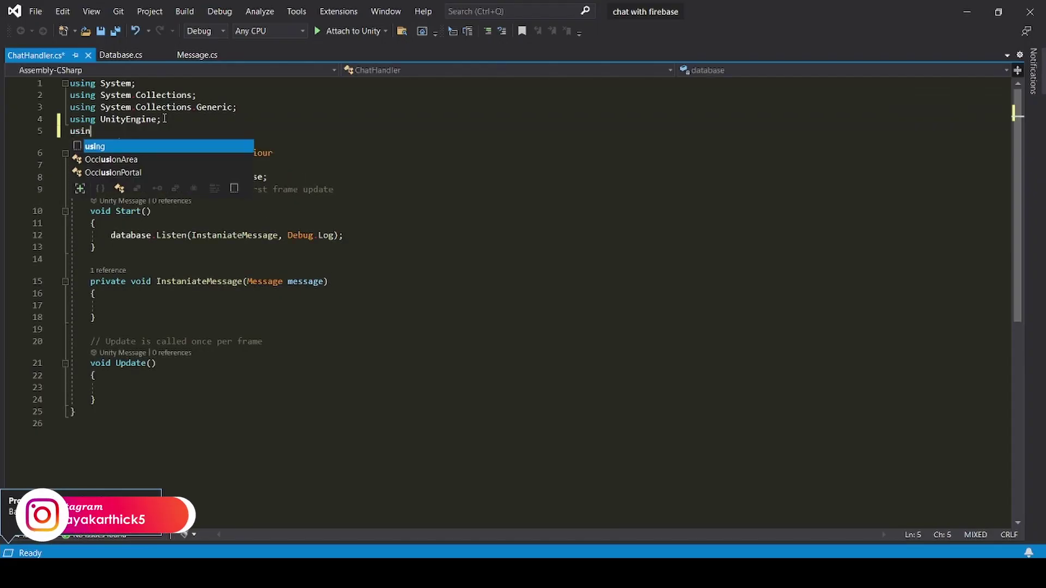
text(g unti)
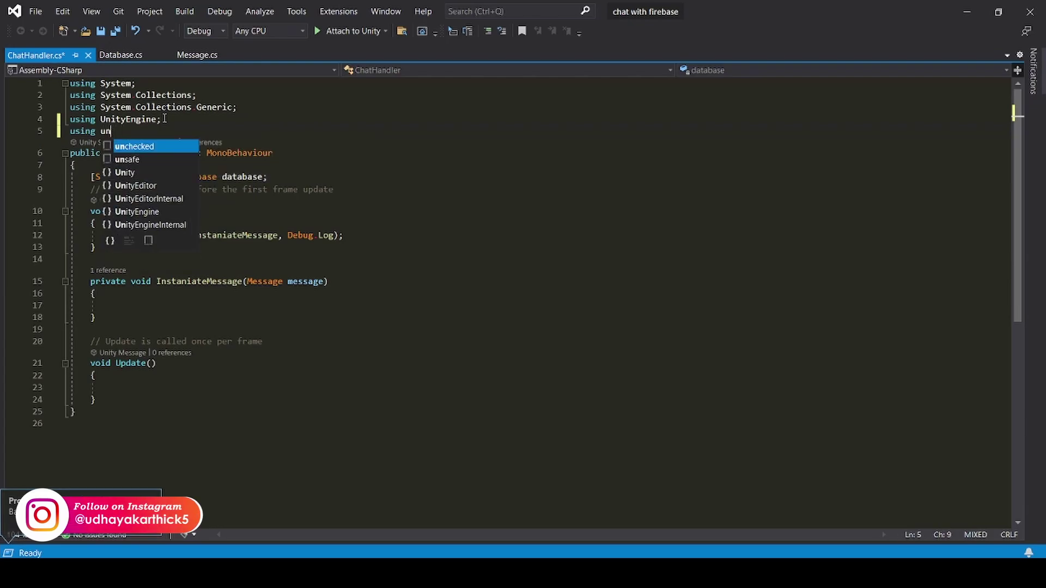
text(tyEngine.UI;)
Add 'using UnityEngine.UI;' and serialized GameObject messageprefabs and Transform messagecontainer fields.
click(287, 177)
key(Return)
text([se)
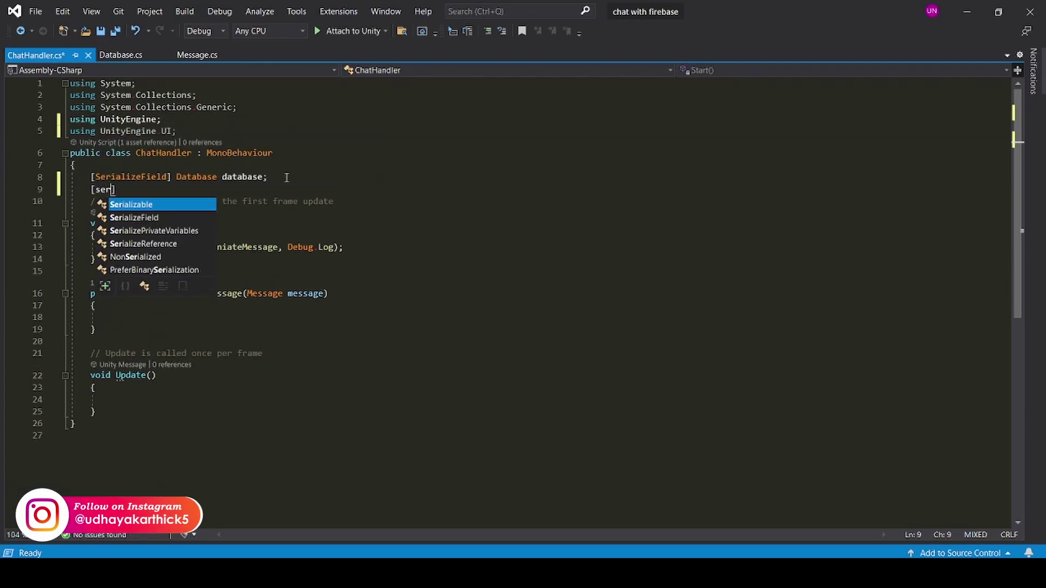
text(rila)
key(Down)
key(Tab)
text(GameOb)
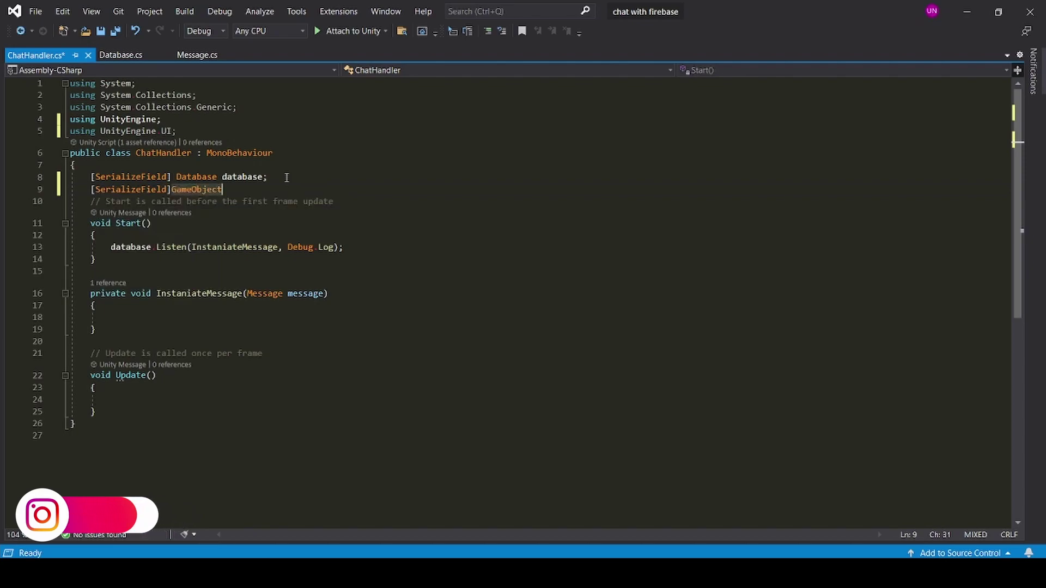
key(Tab)
text(me)
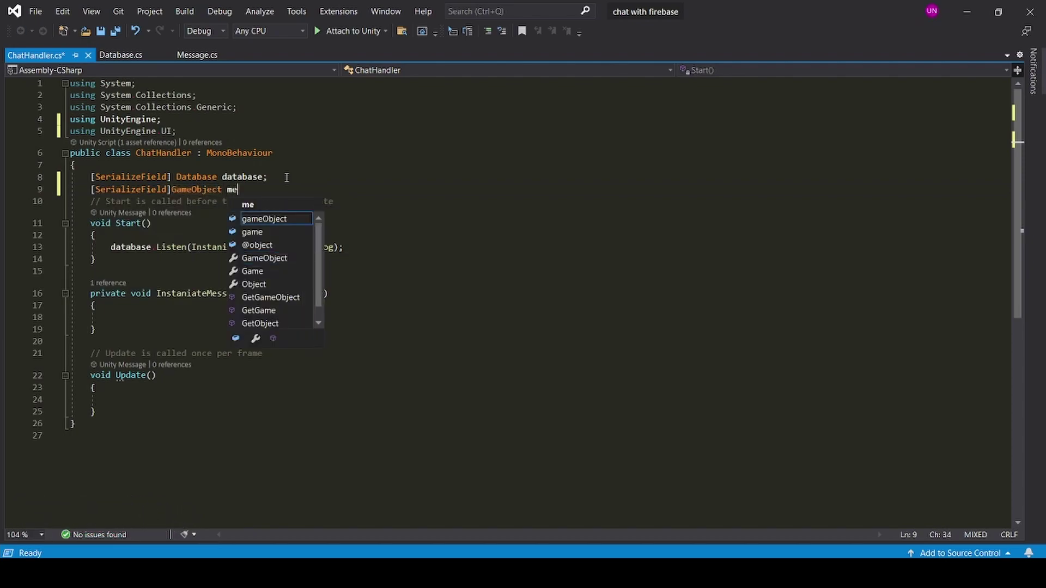
text(ssagepref)
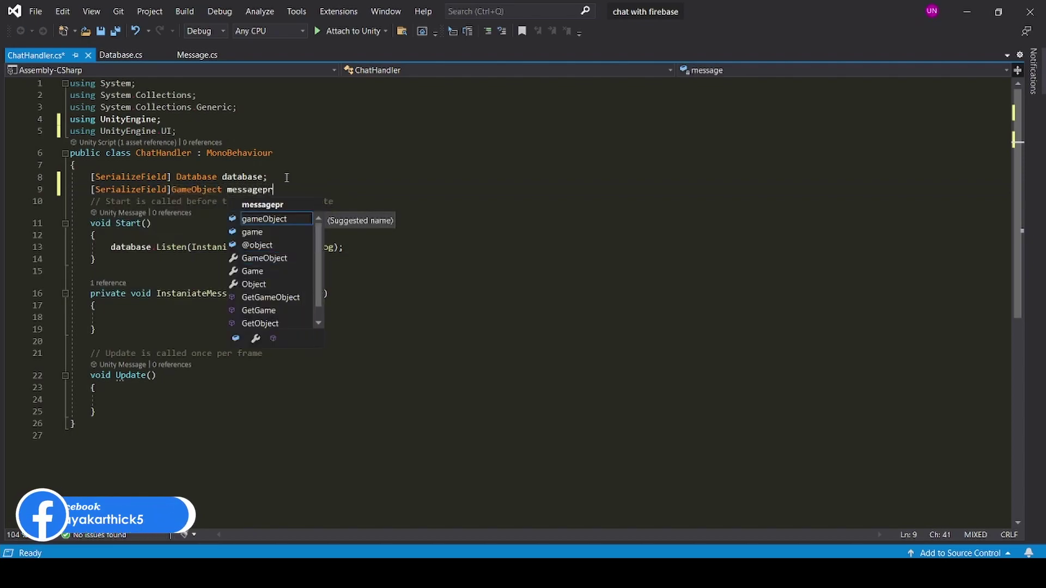
text(abs;)
key(Return)
text([serial)
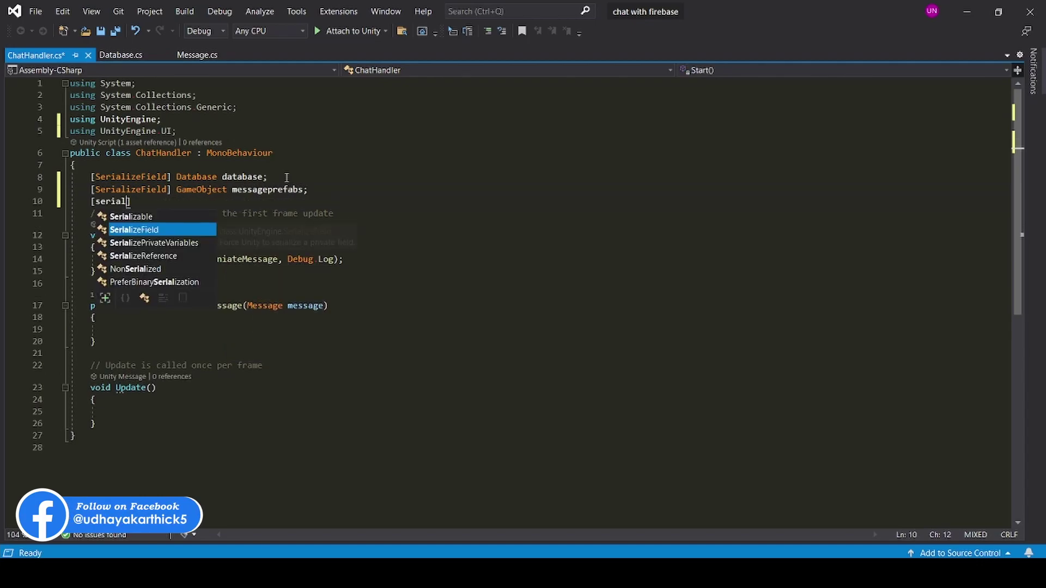
key(Tab)
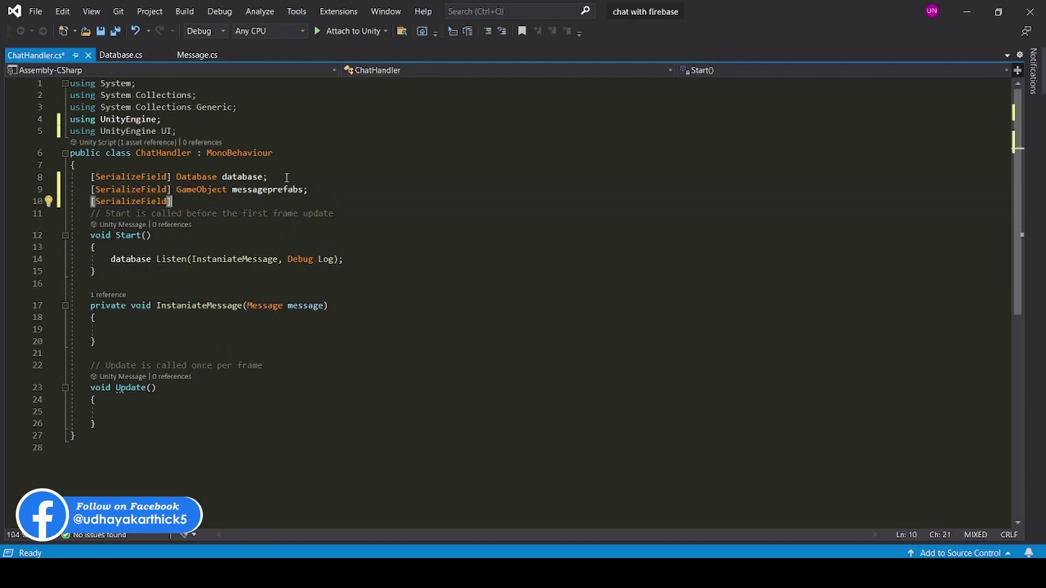
text(trans)
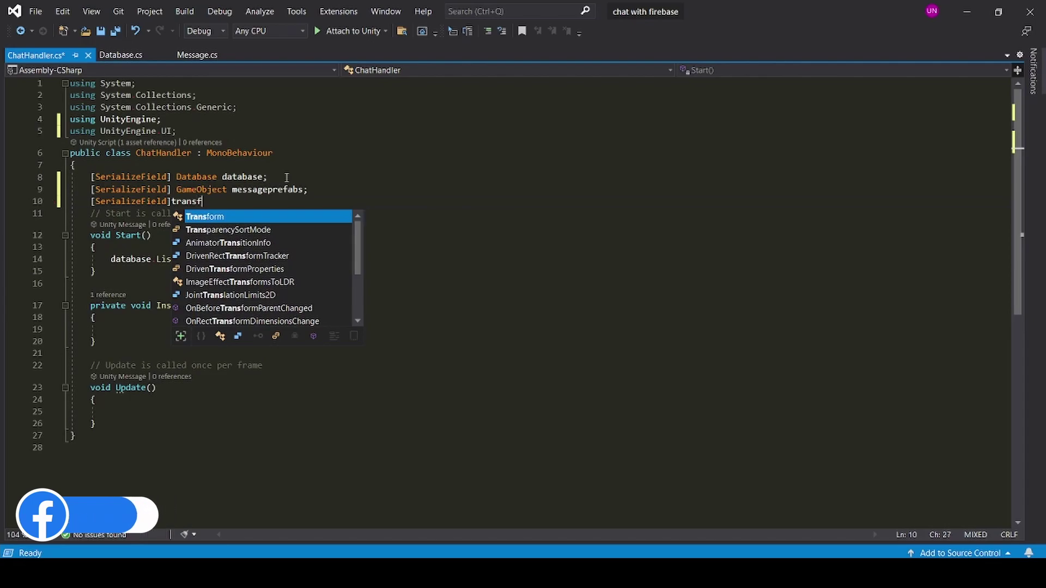
text(f)
key(Tab)
text(m)
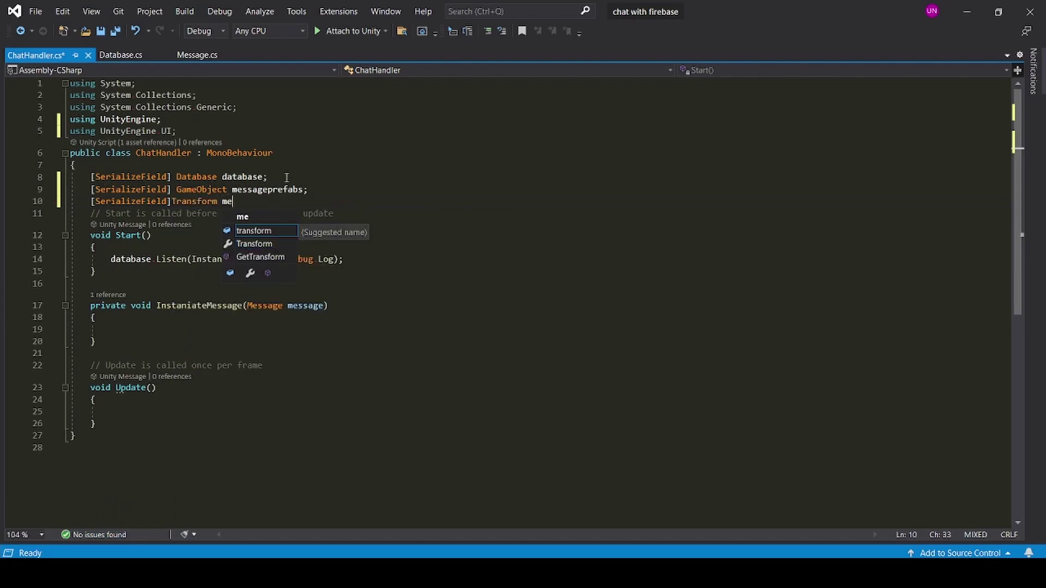
text(ssageconta)
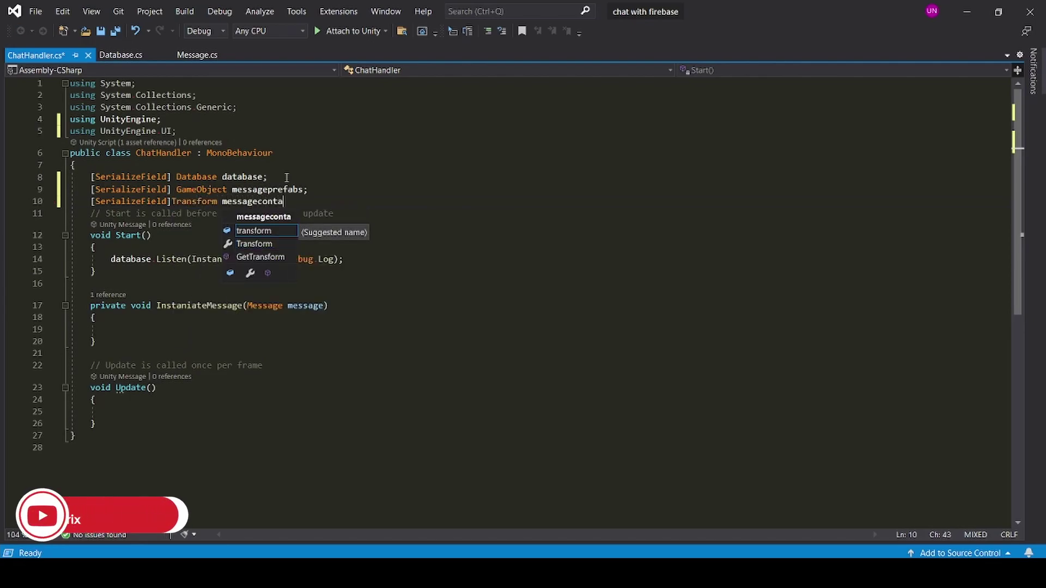
text(iner;)
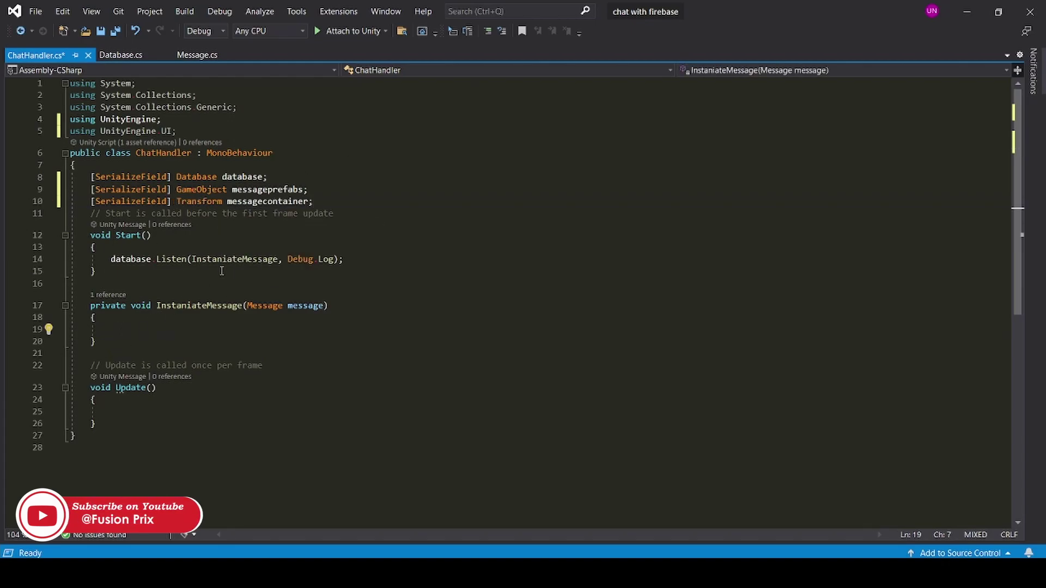
text(var newM)
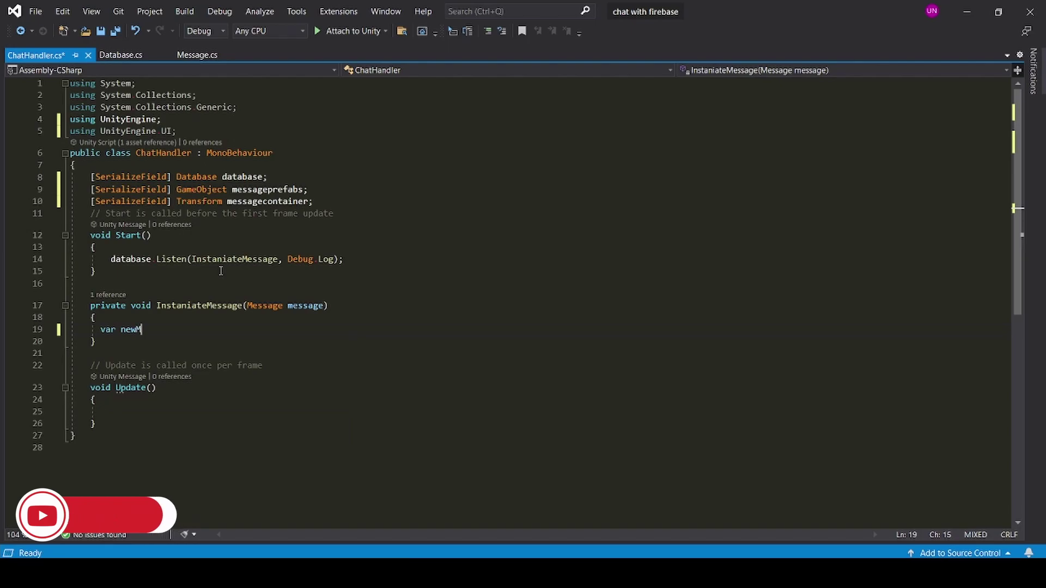
text(essage=)
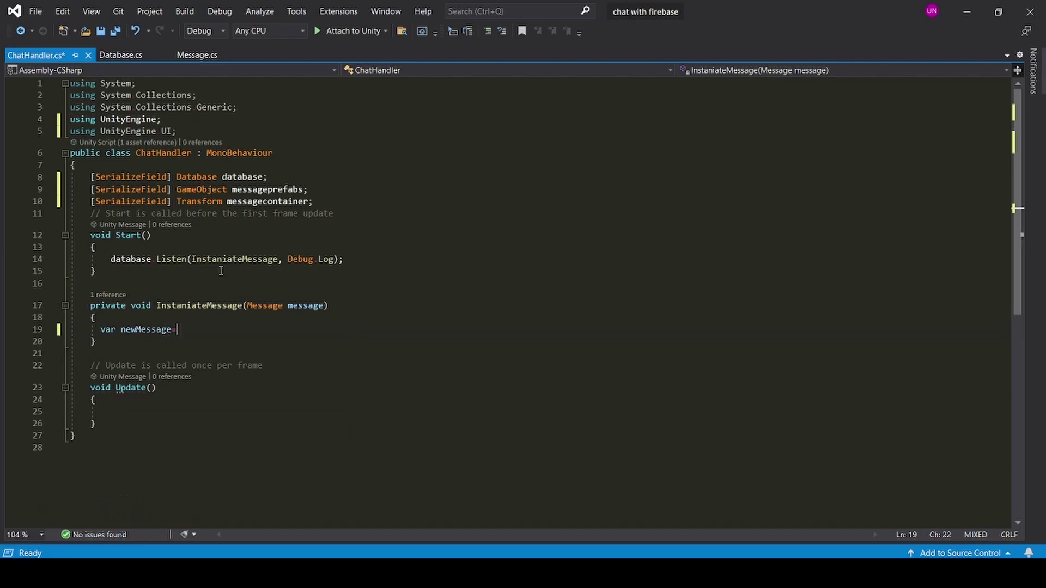
text(Instantiate()
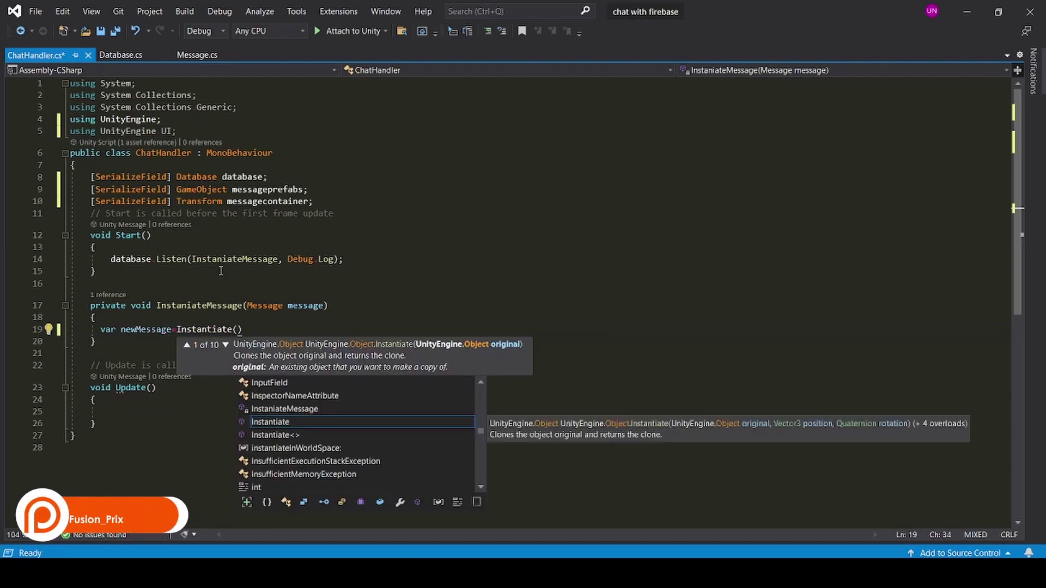
text(messagepr)
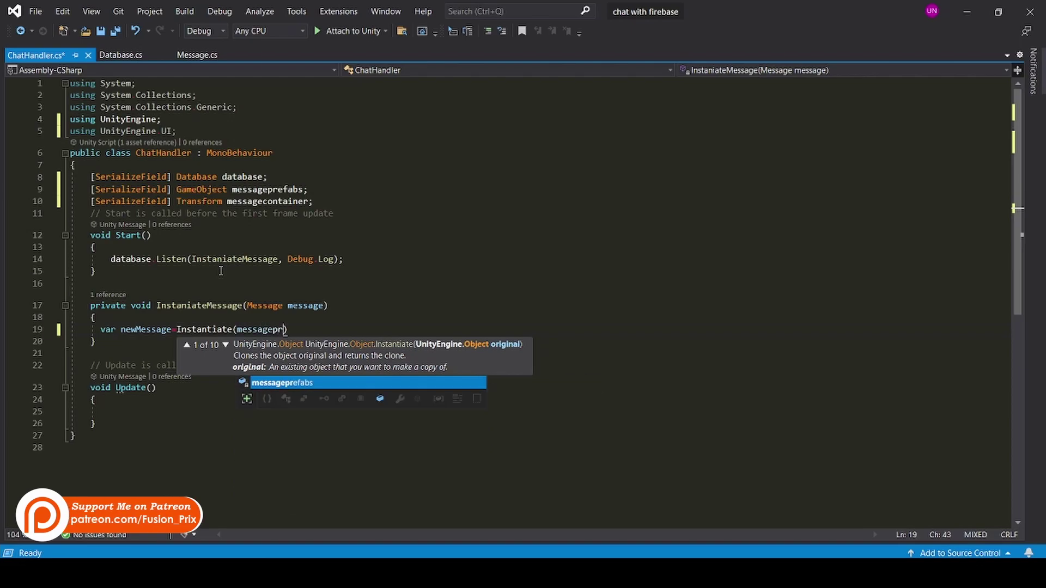
Instantiate messageprefabs as newMessage with Quaternion.identity rotation in InstantiateMessage.
key(Tab)
text(,)
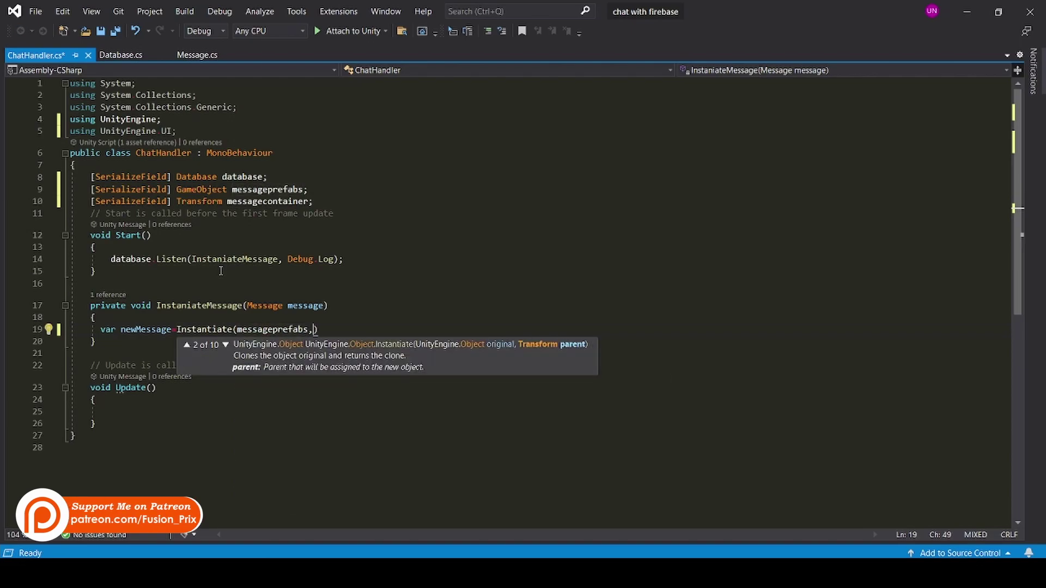
text(trans)
key(Tab)
text(.p)
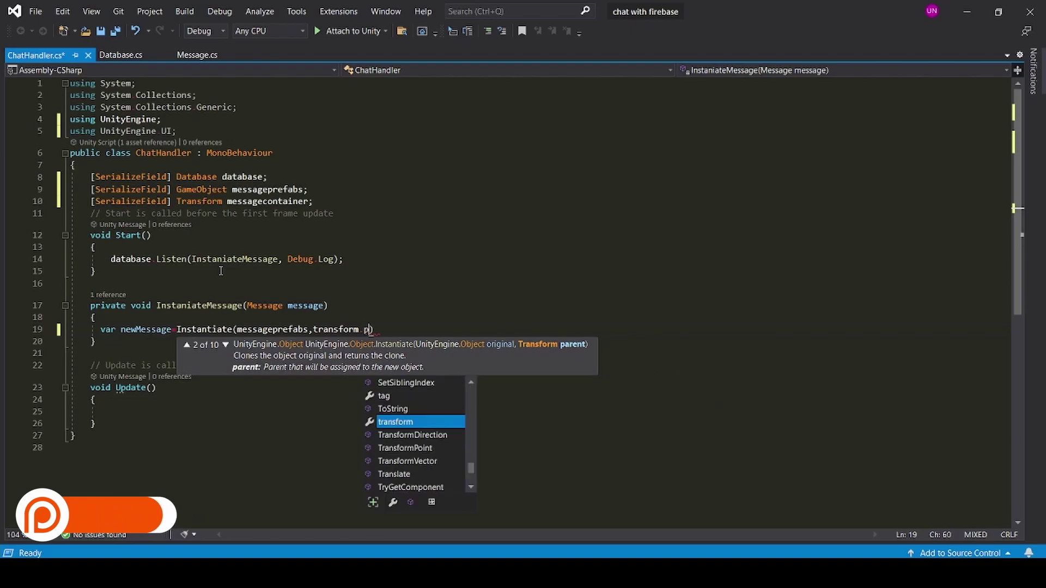
text(osition,qu)
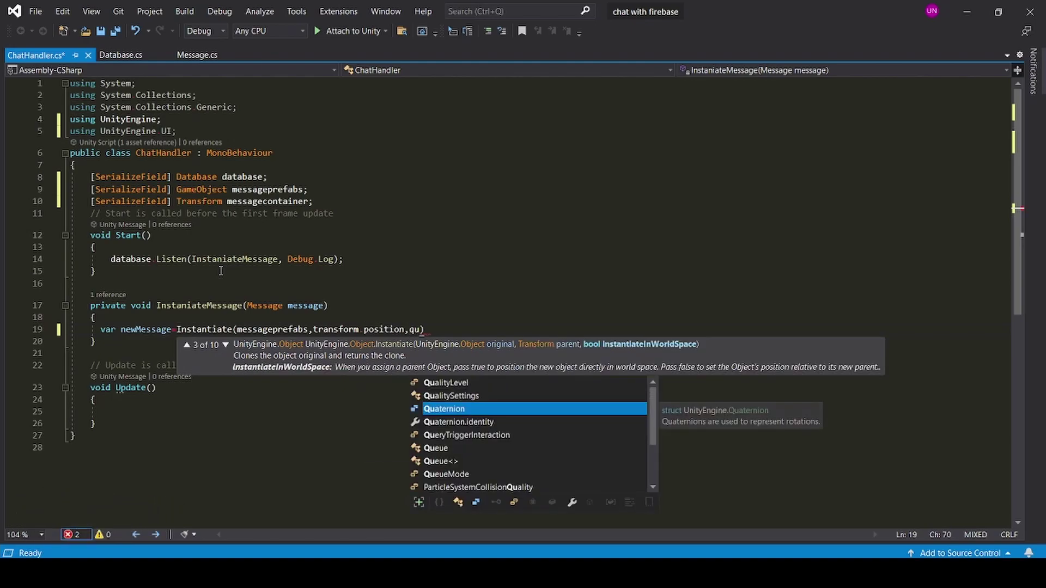
key(Down)
key(Tab)
text();)
key(Return)
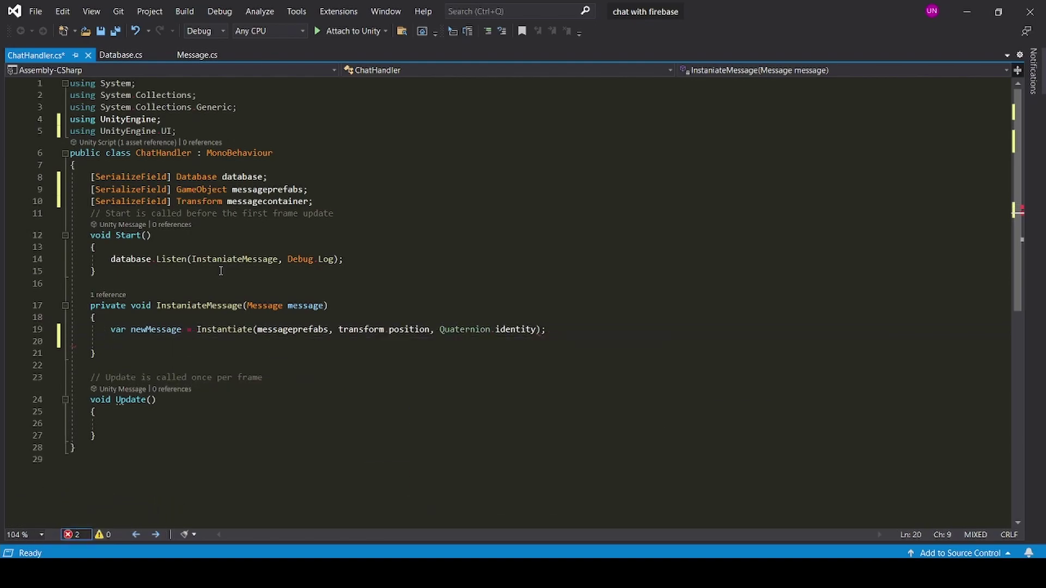
text(newM)
Set newMessage's Text component text to the message parameter.
key(Tab)
text(.get)
key(Tab)
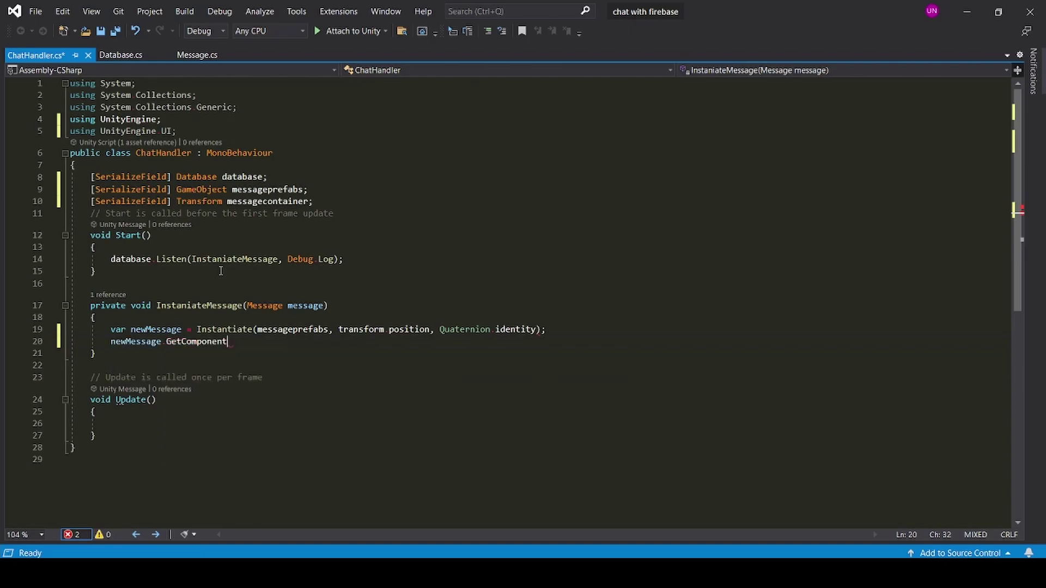
text(Text)
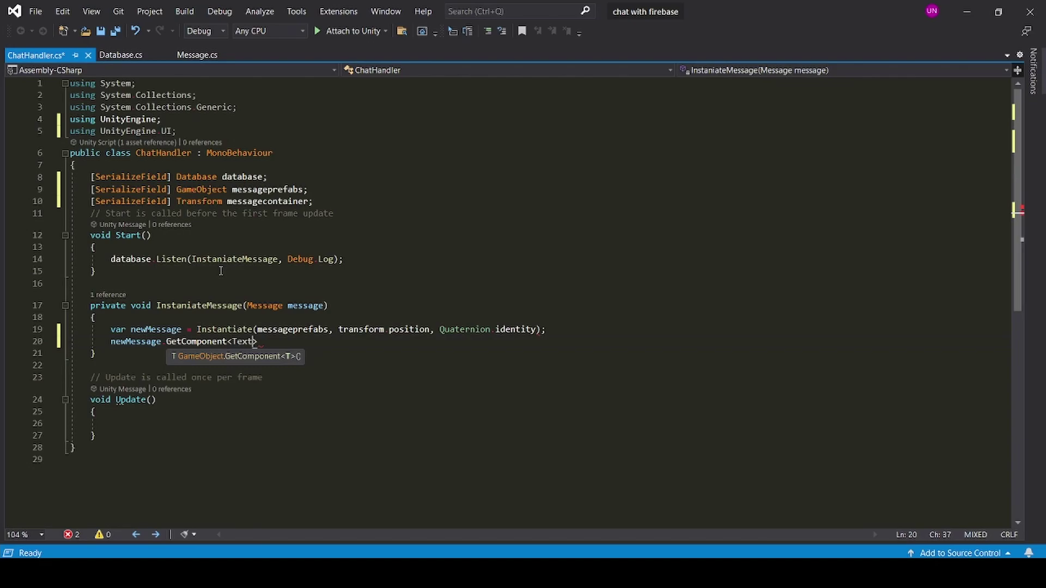
text(>().text)
key(Tab)
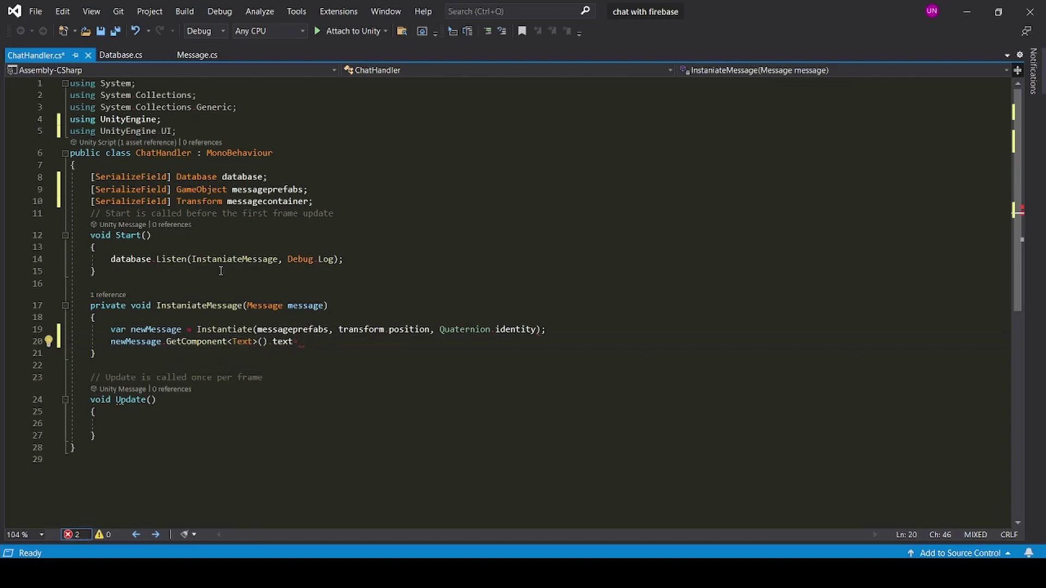
text(= me)
key(Tab)
text(.mes)
key(Return)
text(newme)
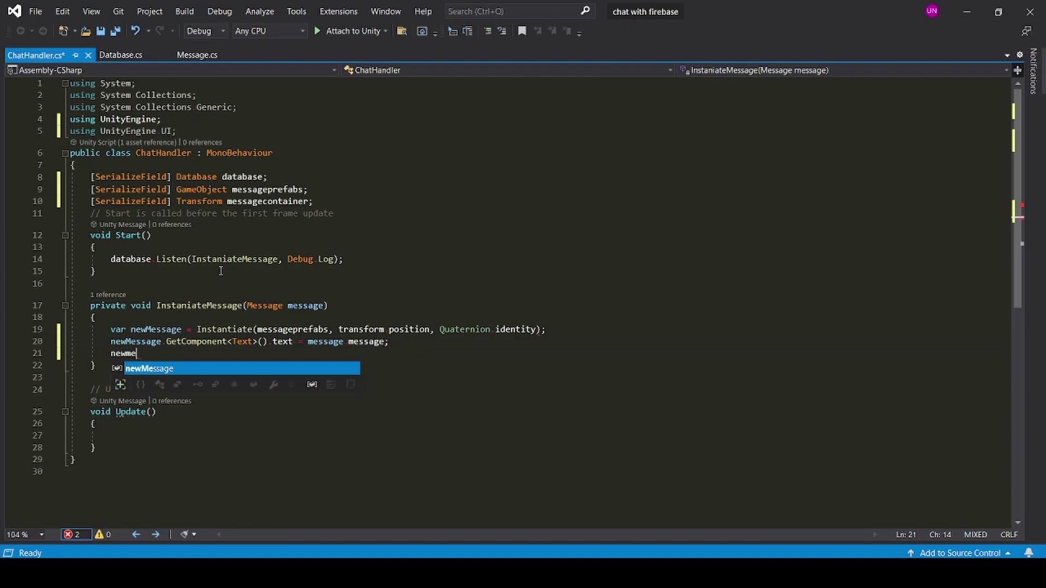
Add newMessage.transform.SetParent(messagecontainer, false); and save ChatHandler.cs.
key(Tab)
text(.)
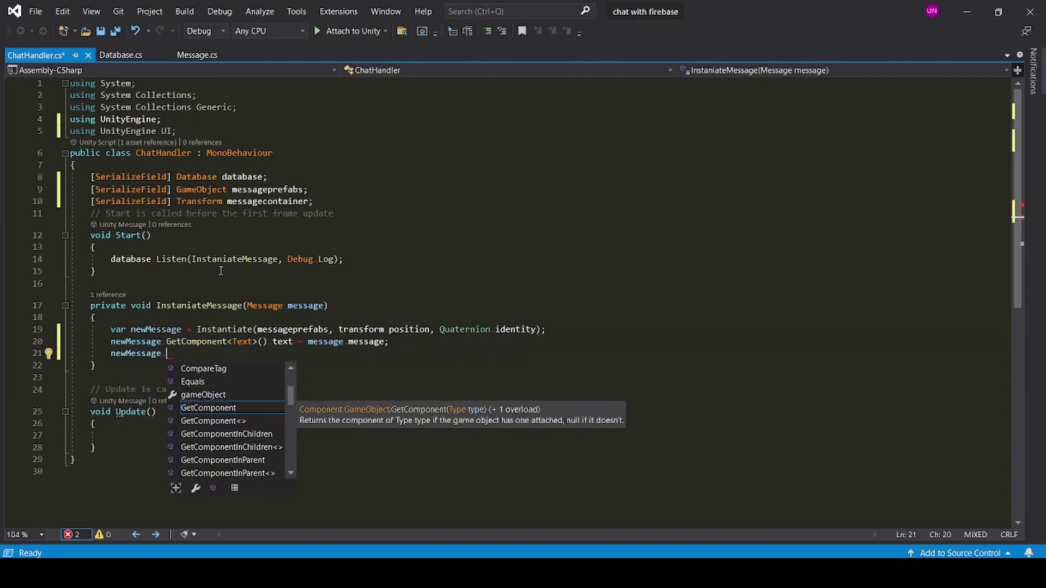
text(tra)
key(Tab)
text(.)
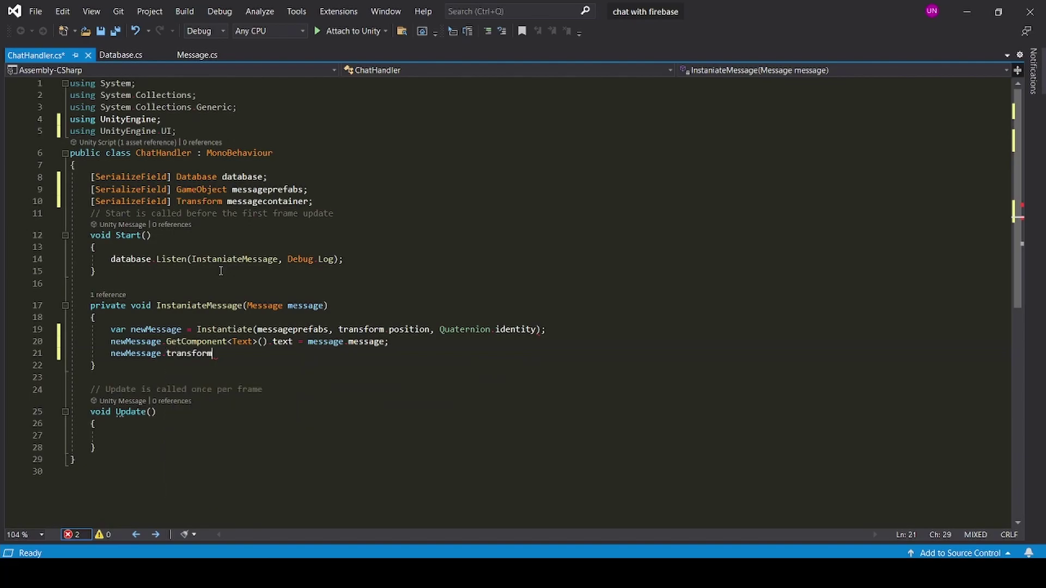
text(setpa)
key(Tab)
text(message)
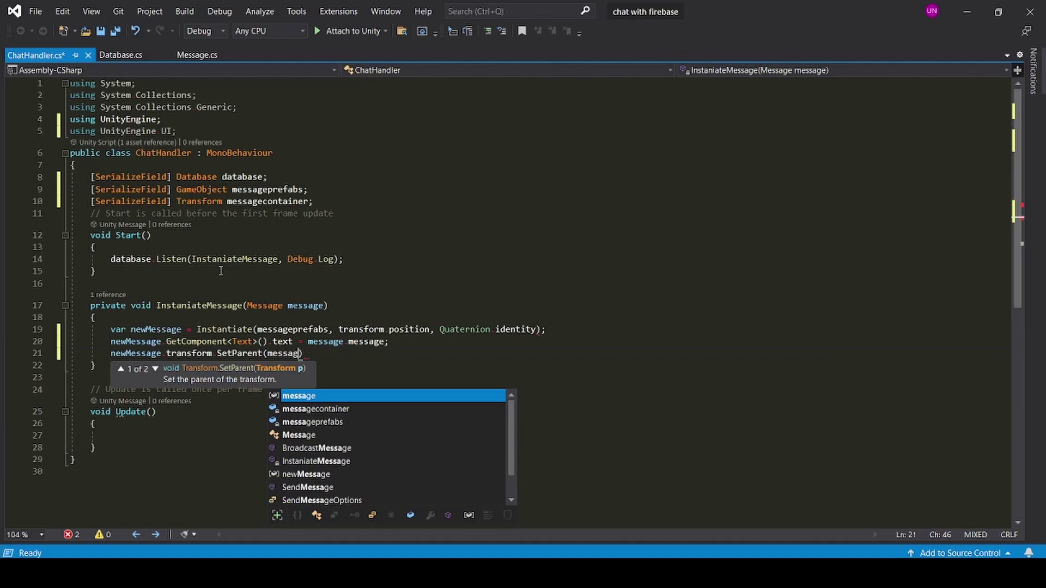
key(Down)
key(Down)
key(Tab)
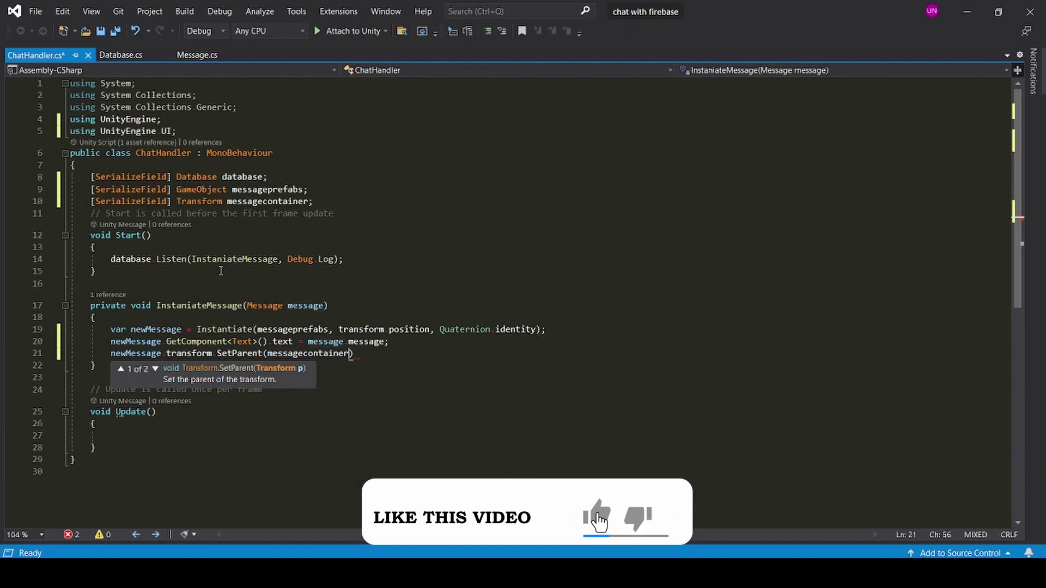
text(,fal)
key(Tab)
text();)
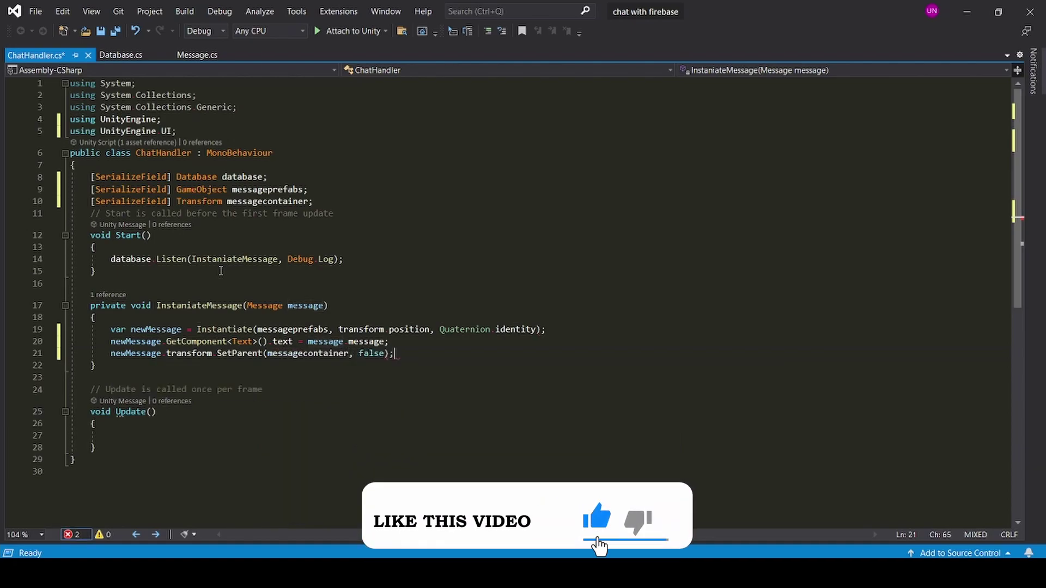
key(ctrl+s)
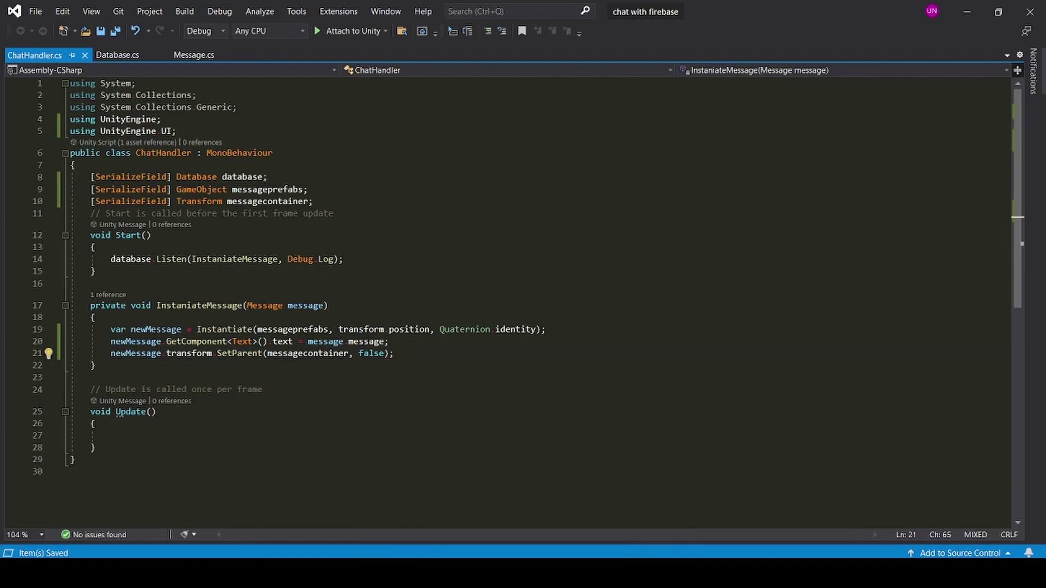
Add a UI Scroll View to the scene and enlarge it to fill the canvas.
key(alt+Tab)
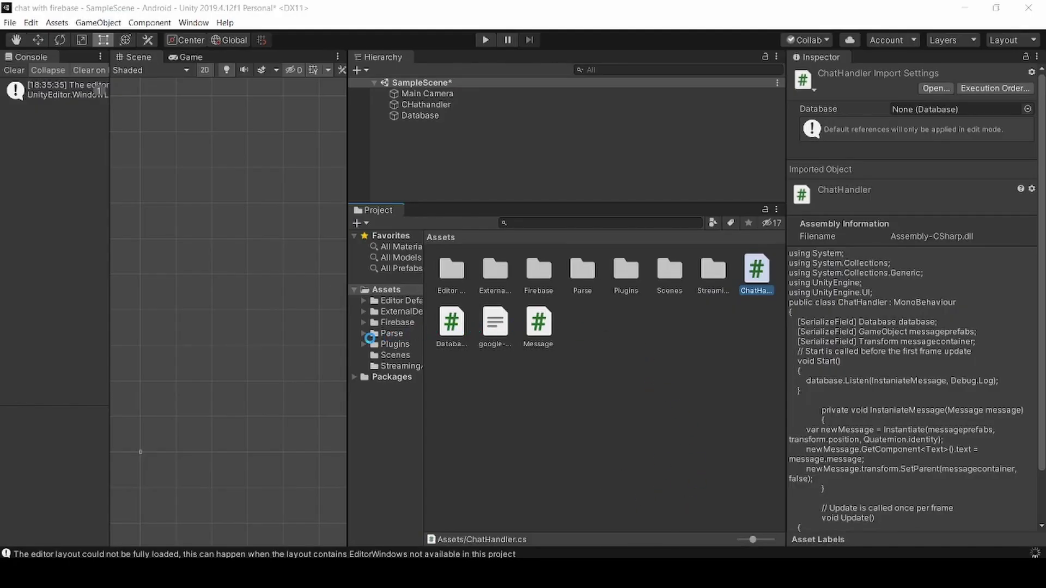
right_click(419, 134)
mouse_move(474, 337)
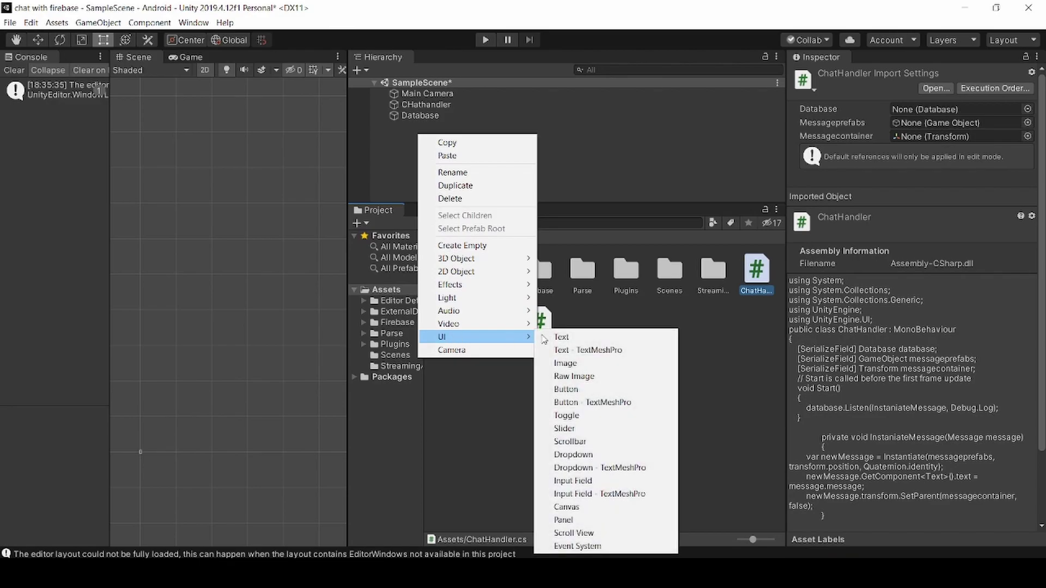
click(574, 533)
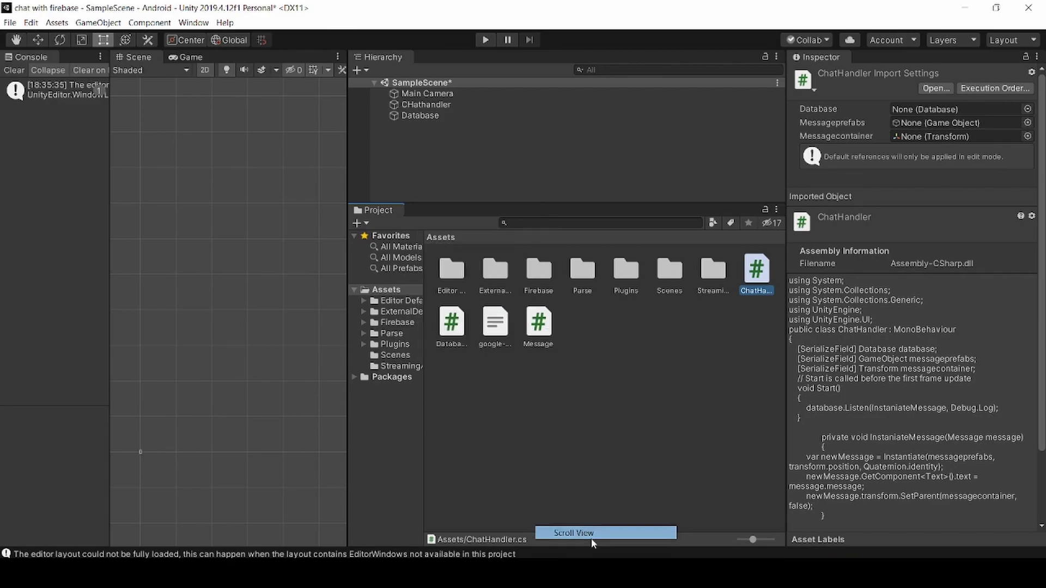
click(352, 392)
drag(349, 389, 458, 400)
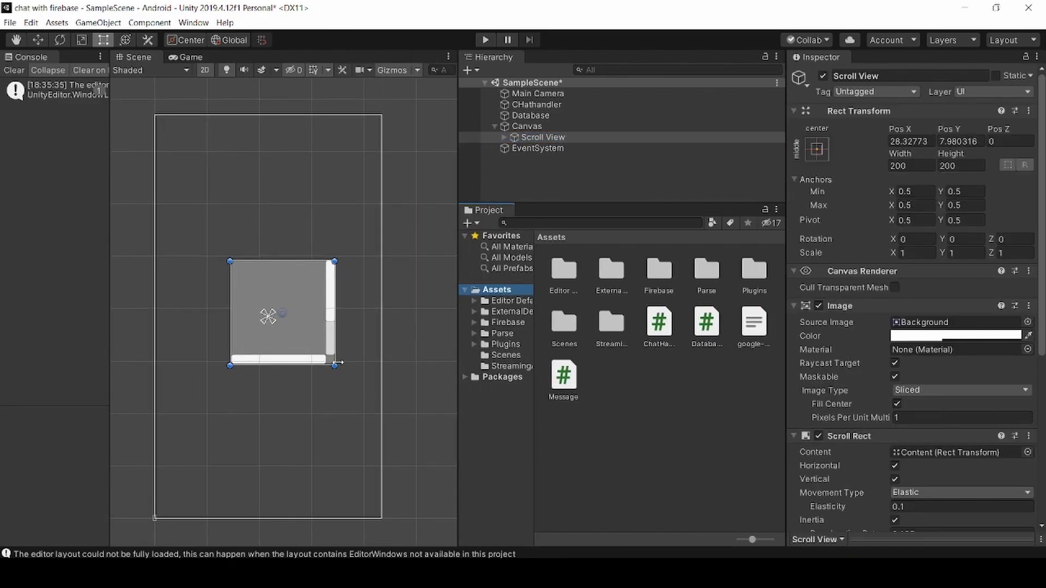
drag(333, 365, 380, 448)
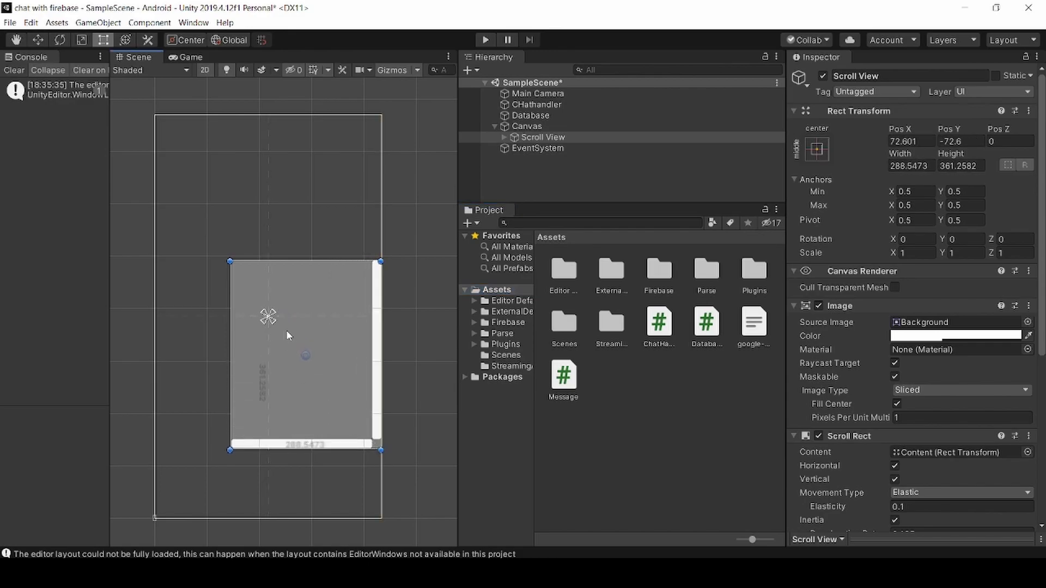
click(504, 138)
Assign the Scroll View's Content as ChatHandler's messagecontainer.
click(514, 148)
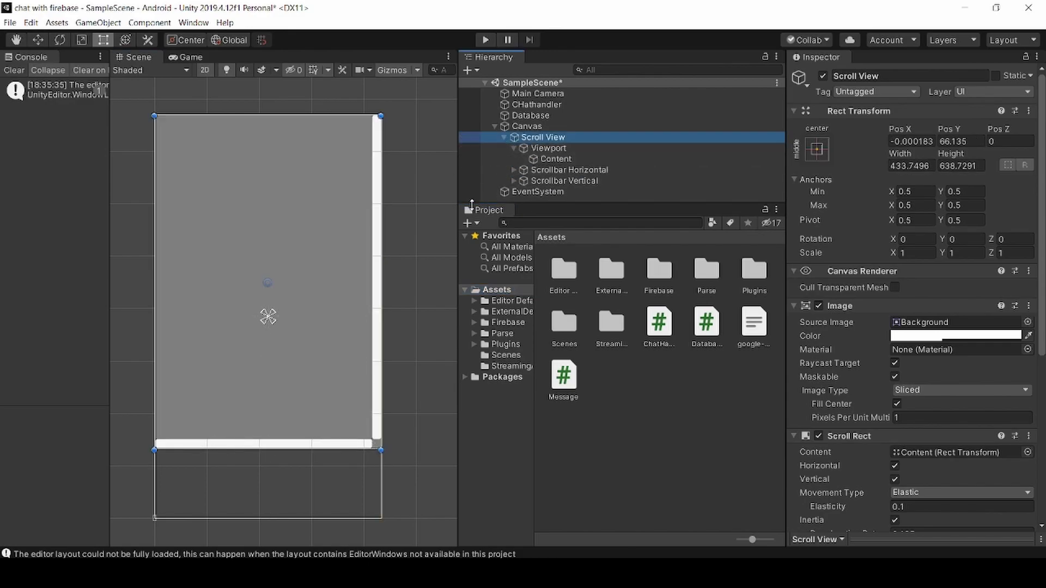
click(554, 158)
click(536, 105)
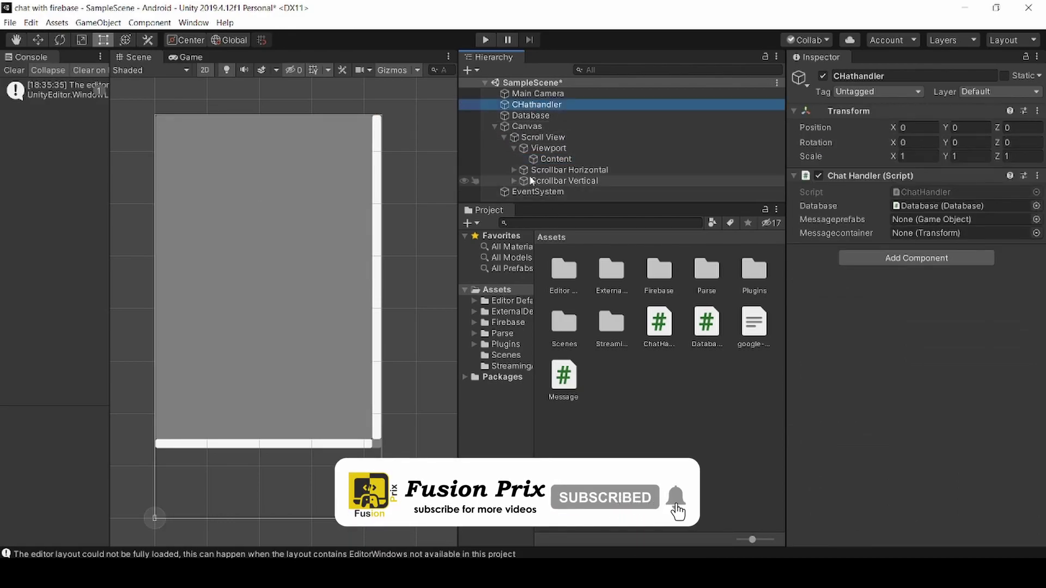
mouse_move(555, 158)
mouse_down()
mouse_move(866, 240)
mouse_move(927, 236)
mouse_up()
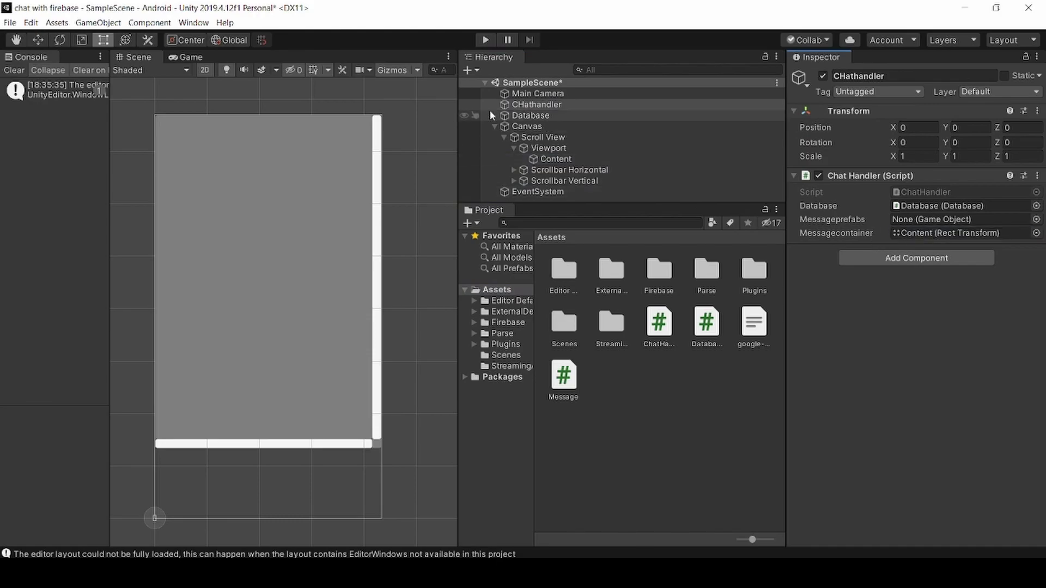
Add a UI Text element to the Canvas, enlarge it, and move it to the top.
click(528, 127)
right_click(531, 129)
mouse_move(556, 327)
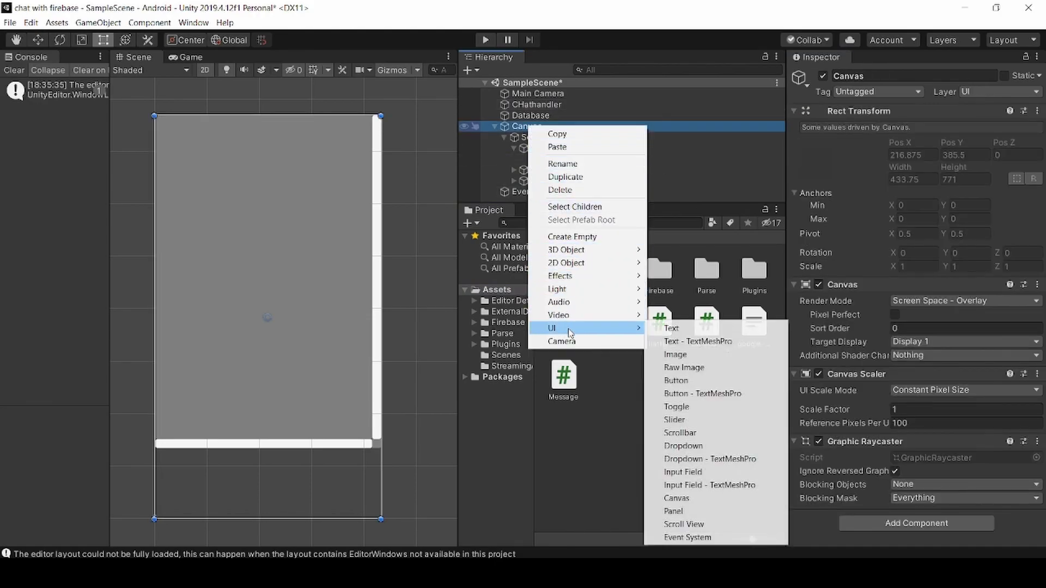
click(685, 323)
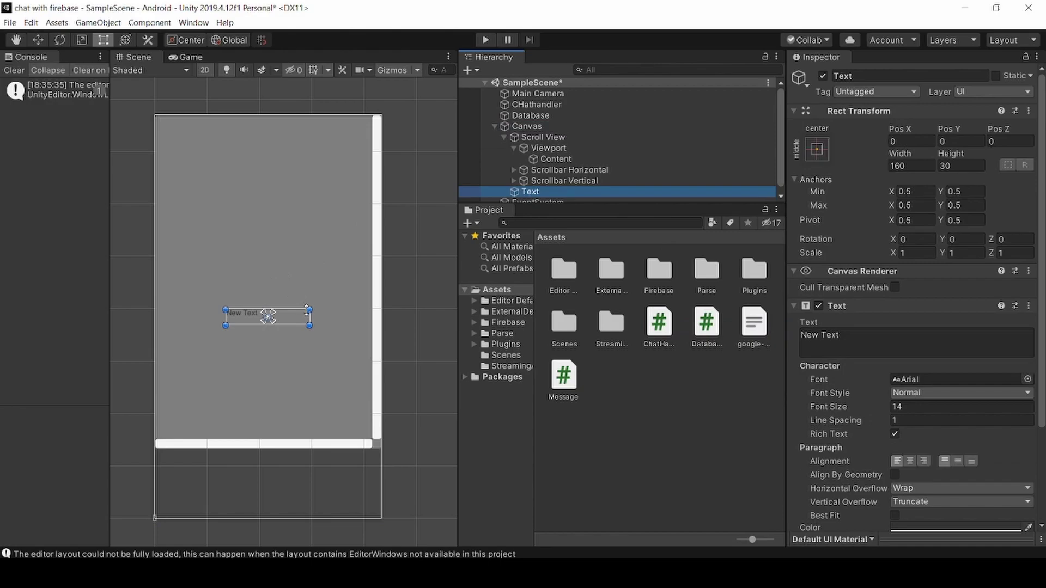
drag(310, 310, 357, 296)
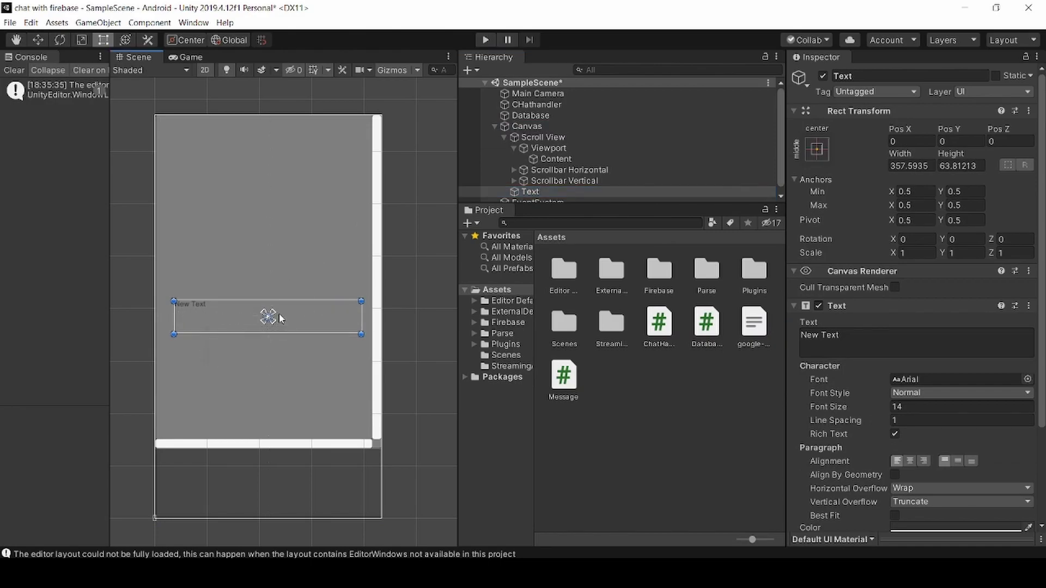
drag(268, 316, 241, 135)
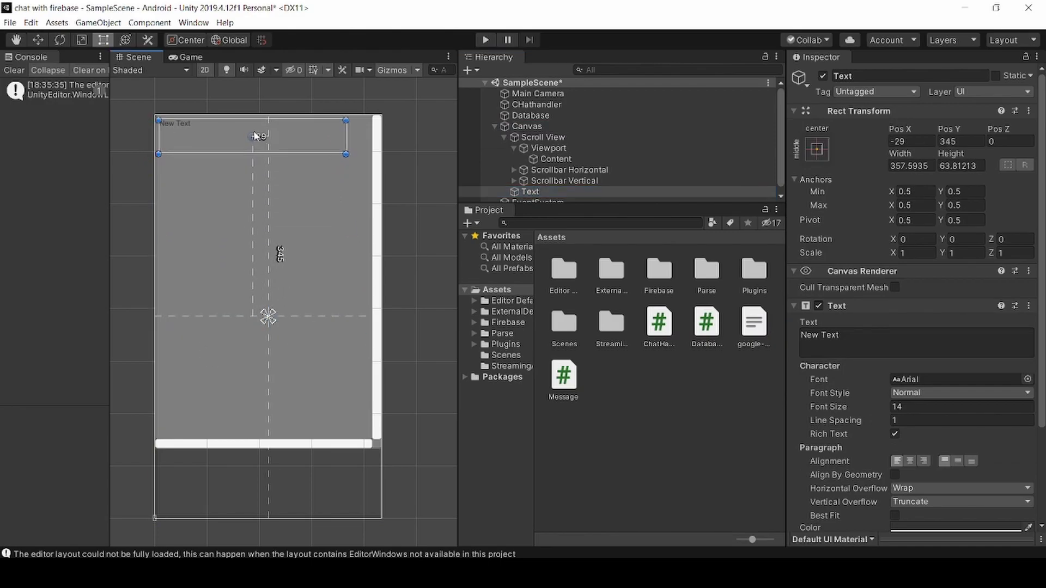
Create a Prefab folder, make the Text object a prefab there, and delete the scene copy.
right_click(623, 131)
click(850, 95)
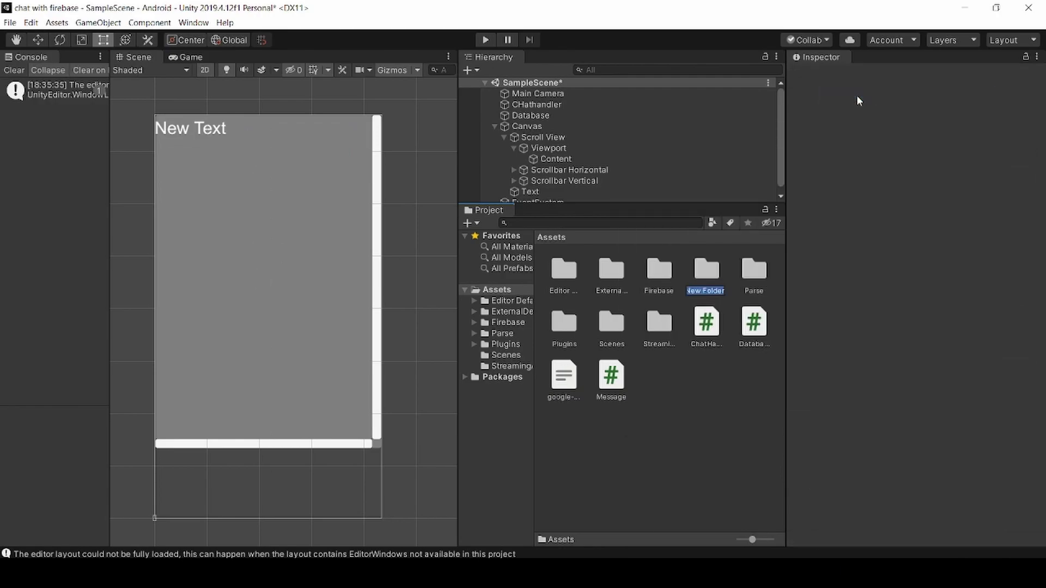
text(Prefab)
key(Return)
double_click(573, 325)
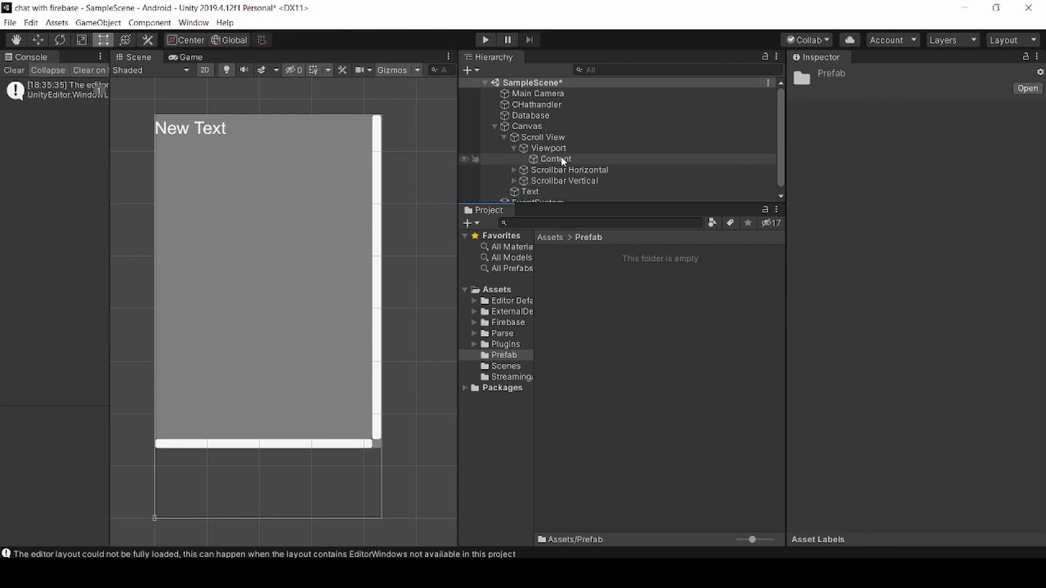
scroll(540, 188, down, 1)
drag(630, 274, 627, 327)
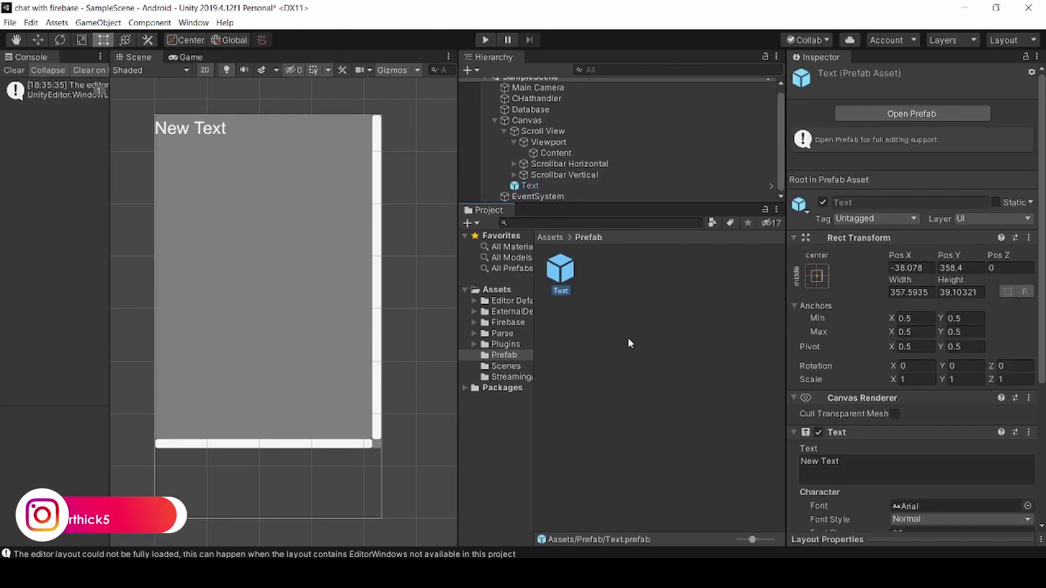
click(551, 183)
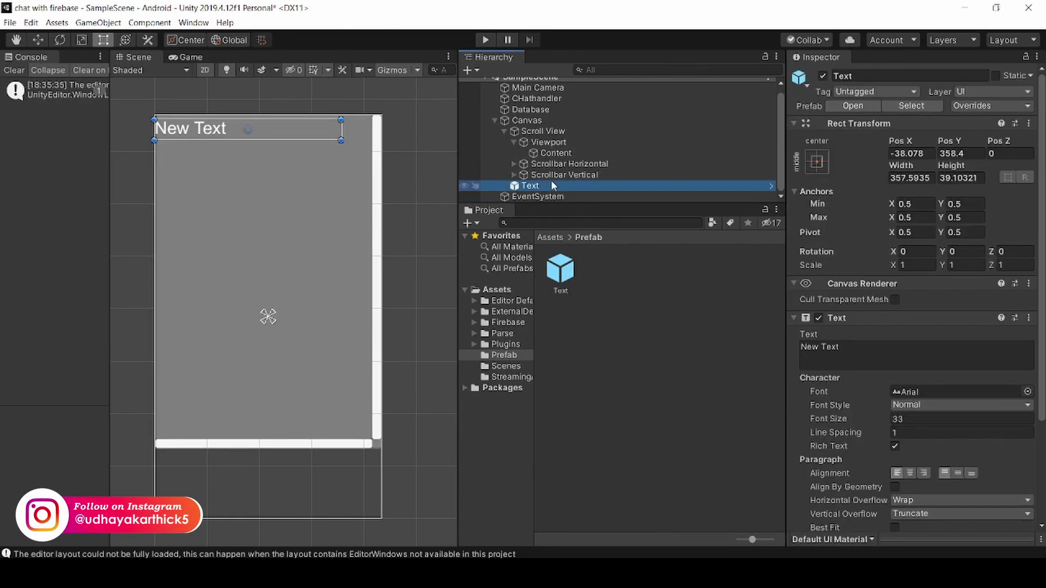
key(Delete)
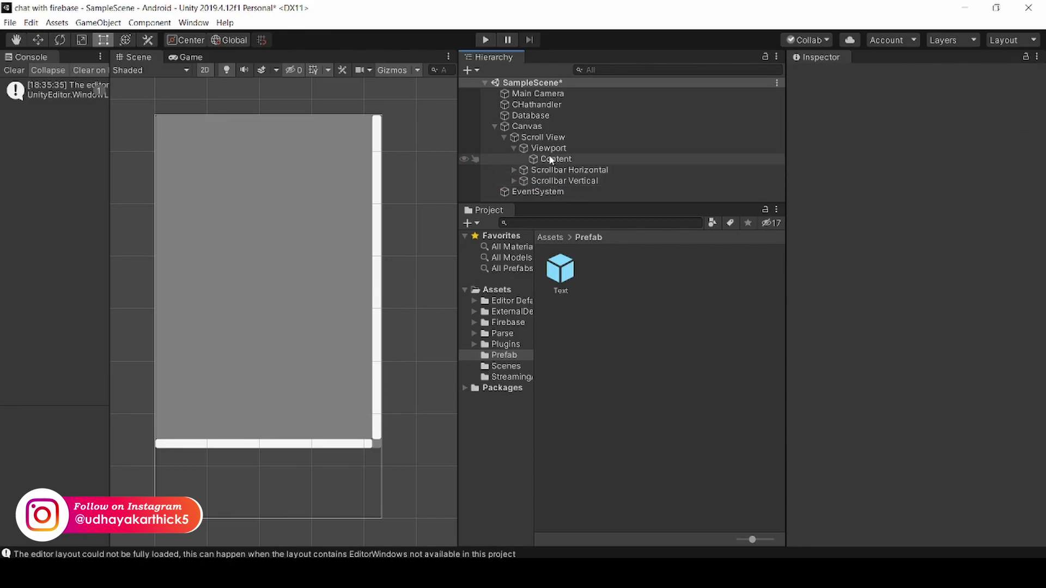
Assign the Text prefab as ChatHandler's messageprefabs and enter Play mode.
click(537, 105)
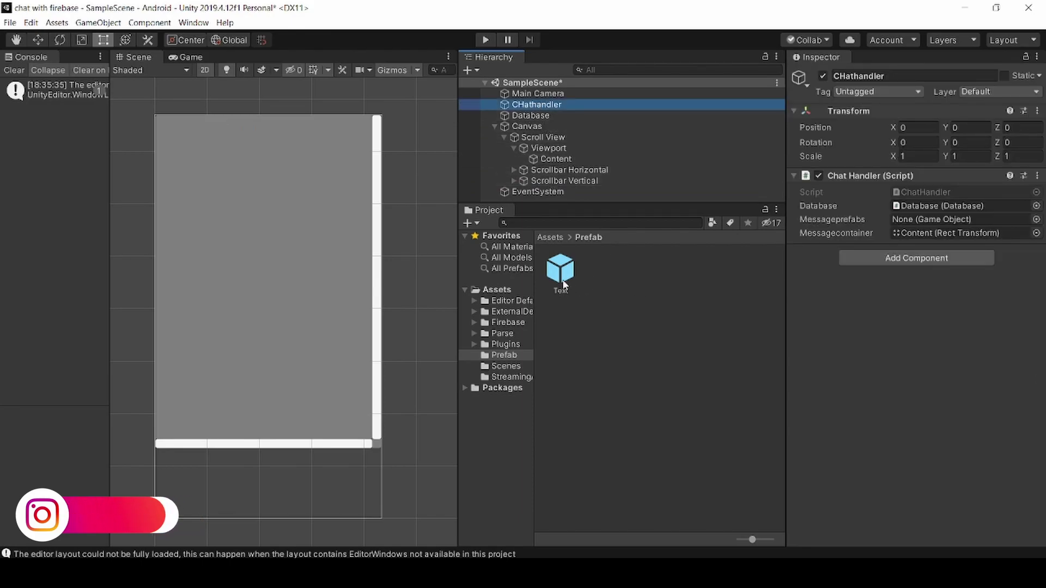
mouse_move(561, 270)
mouse_down()
mouse_move(814, 246)
mouse_move(924, 219)
mouse_up()
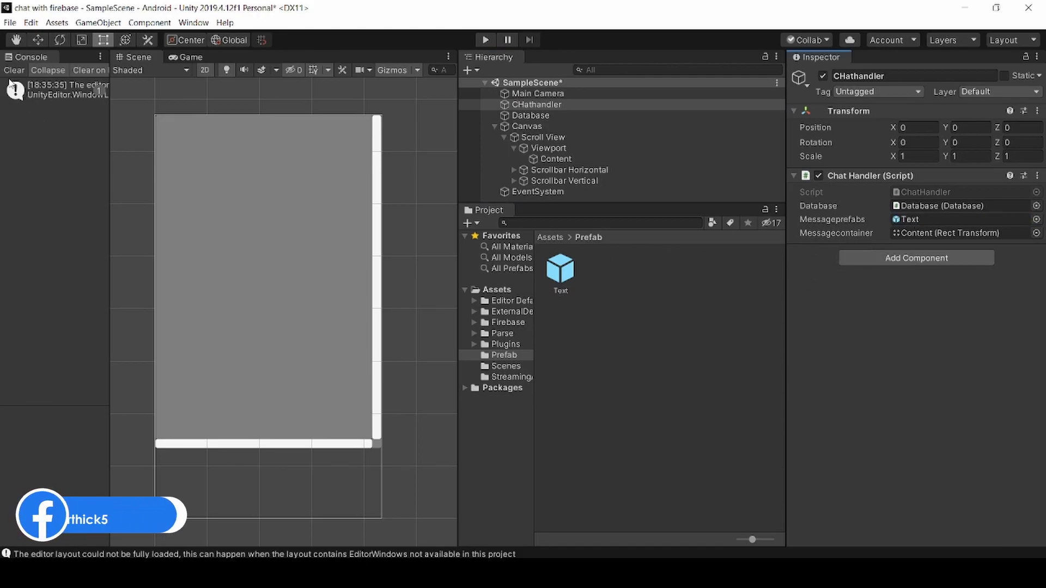
key(ctrl+p)
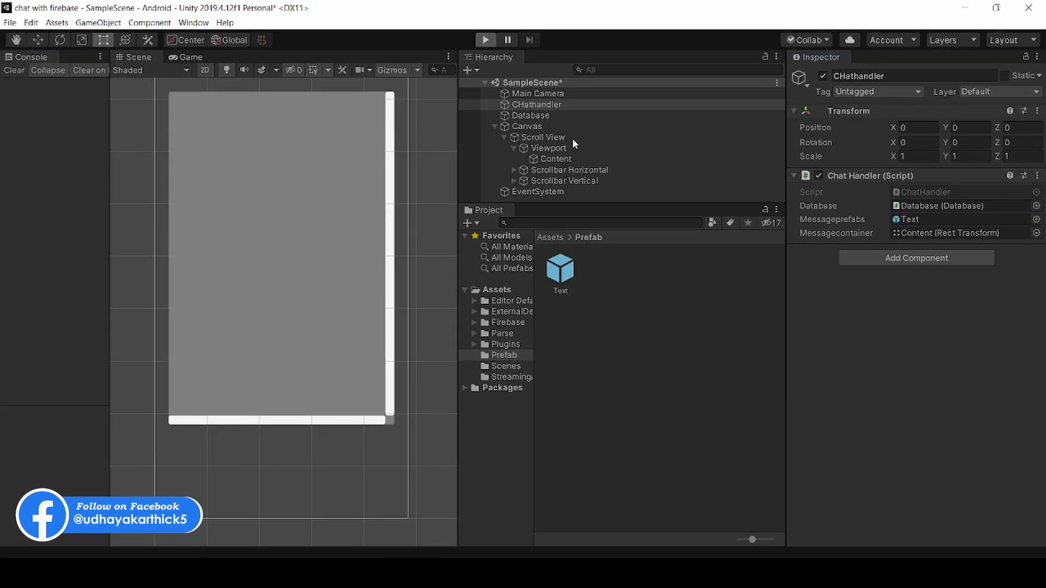
key(alt+Tab)
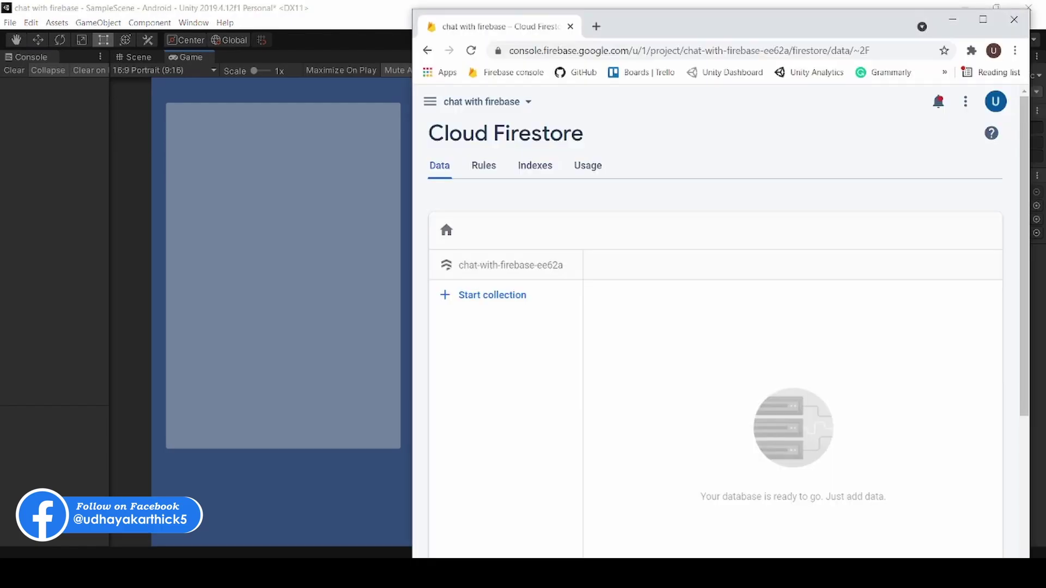
Start a Message collection whose first document uses an auto-generated ID.
click(505, 295)
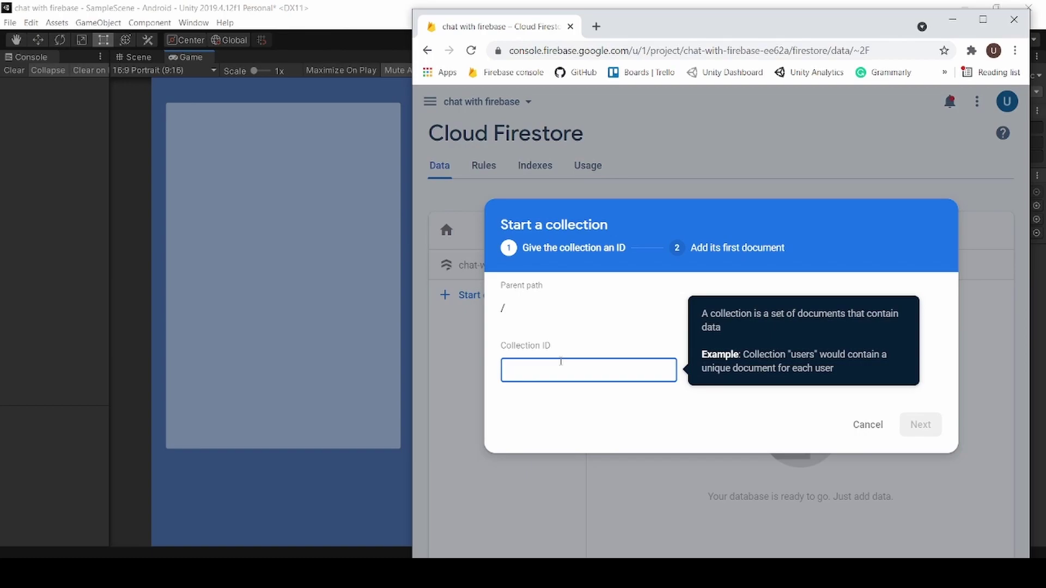
text(ss)
text(age)
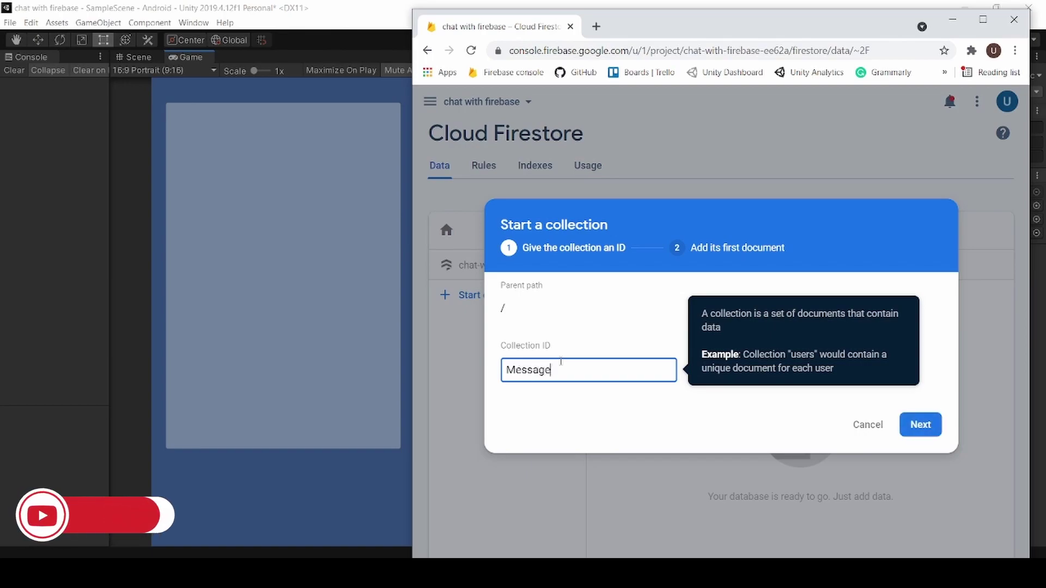
click(920, 425)
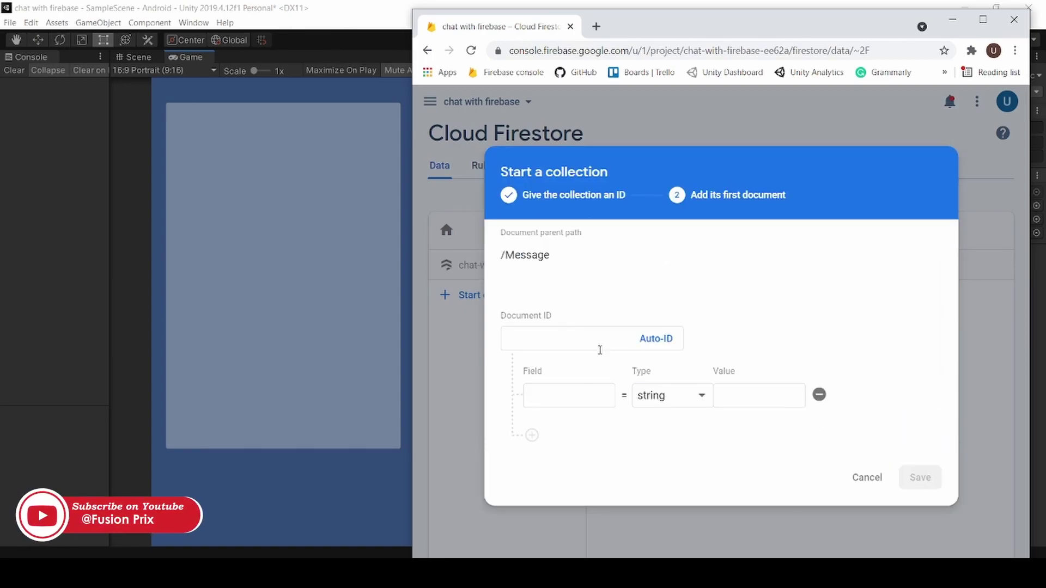
click(653, 342)
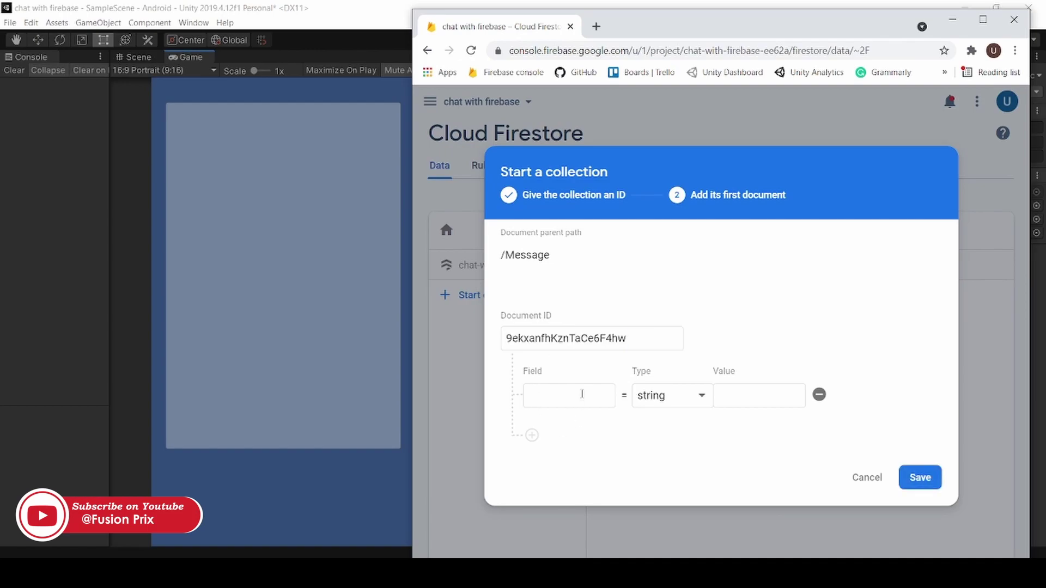
text(Ti)
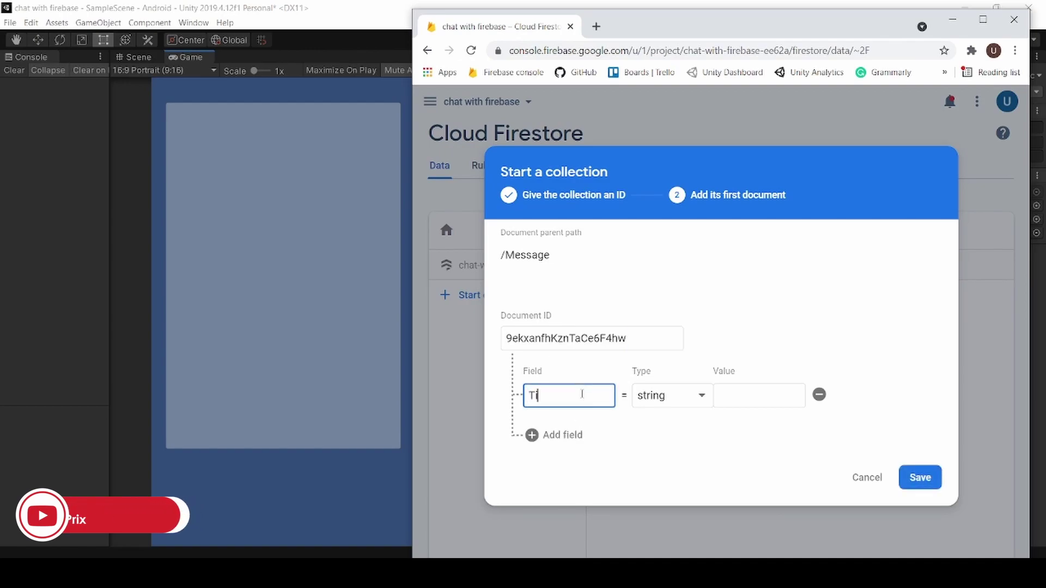
text(me)
Add a Time timestamp field dated August 10 and a message string field.
click(670, 396)
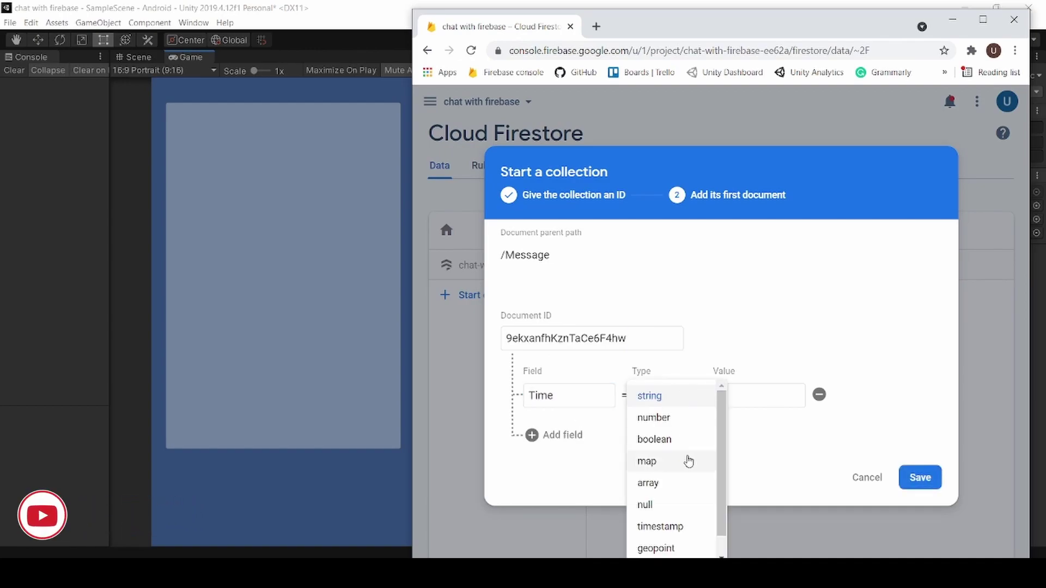
click(661, 527)
click(651, 404)
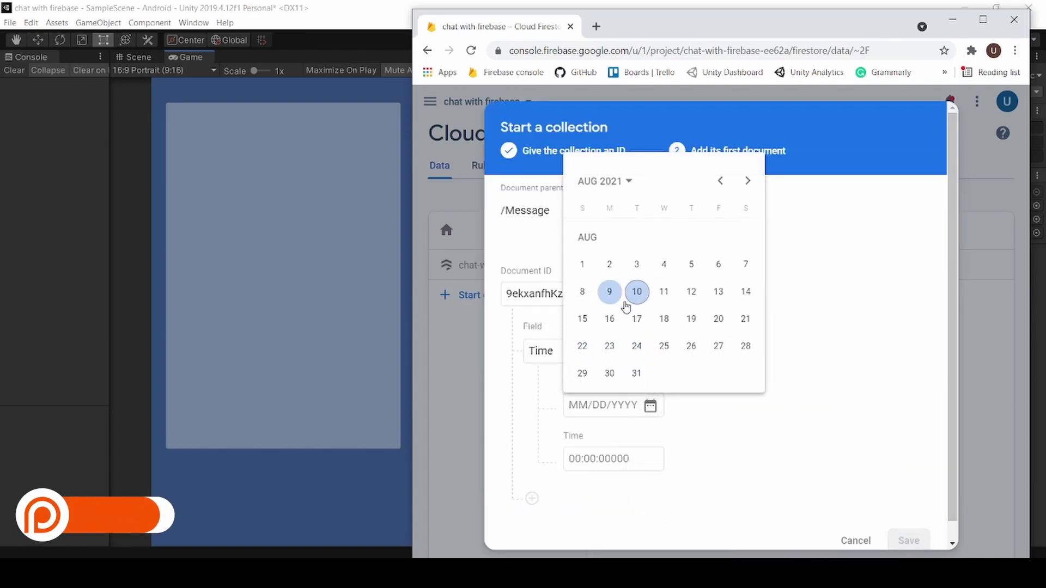
click(637, 292)
click(613, 458)
click(539, 499)
text(message)
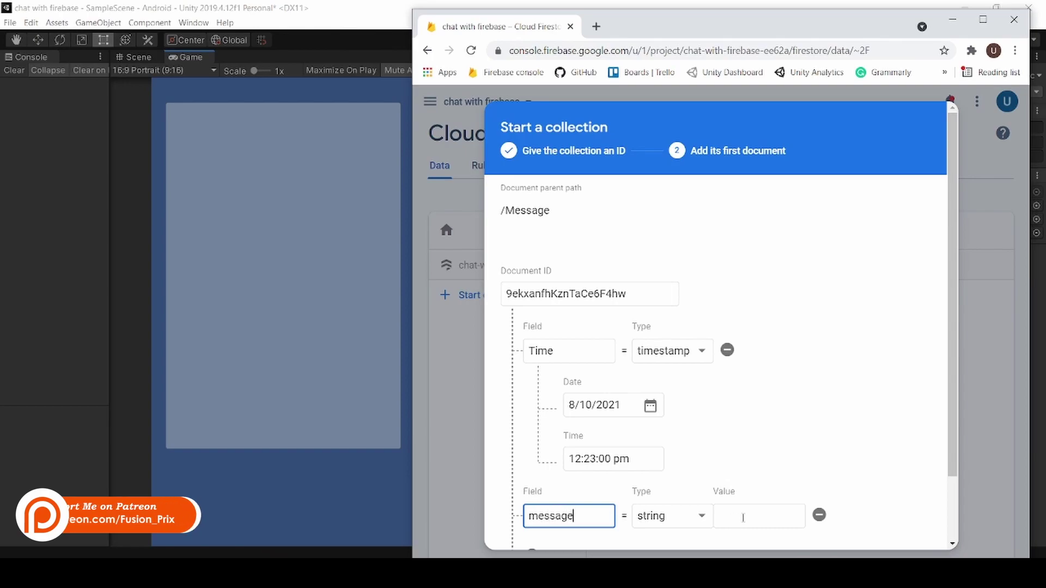
click(746, 517)
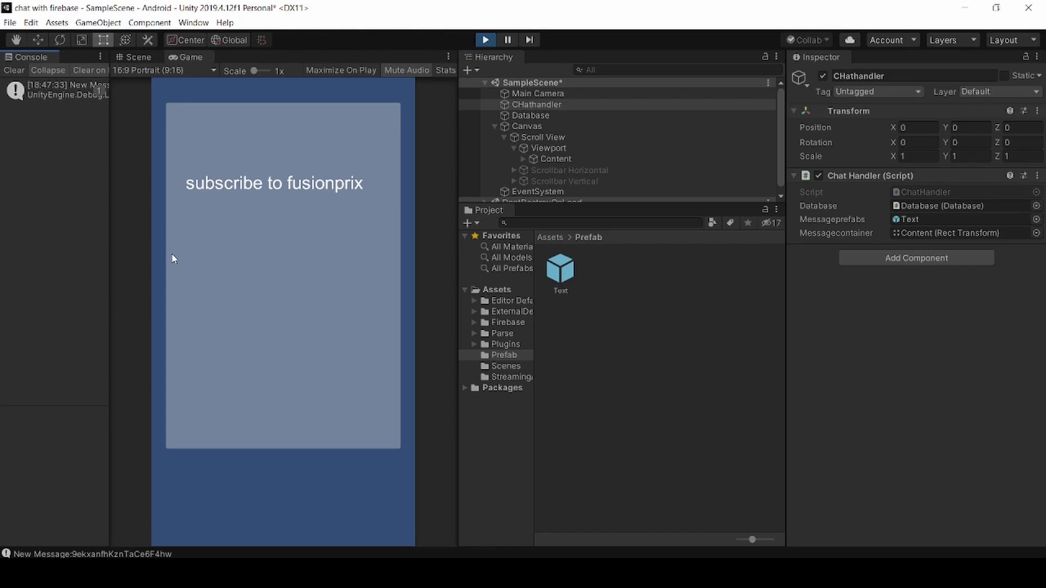
drag(538, 206, 538, 264)
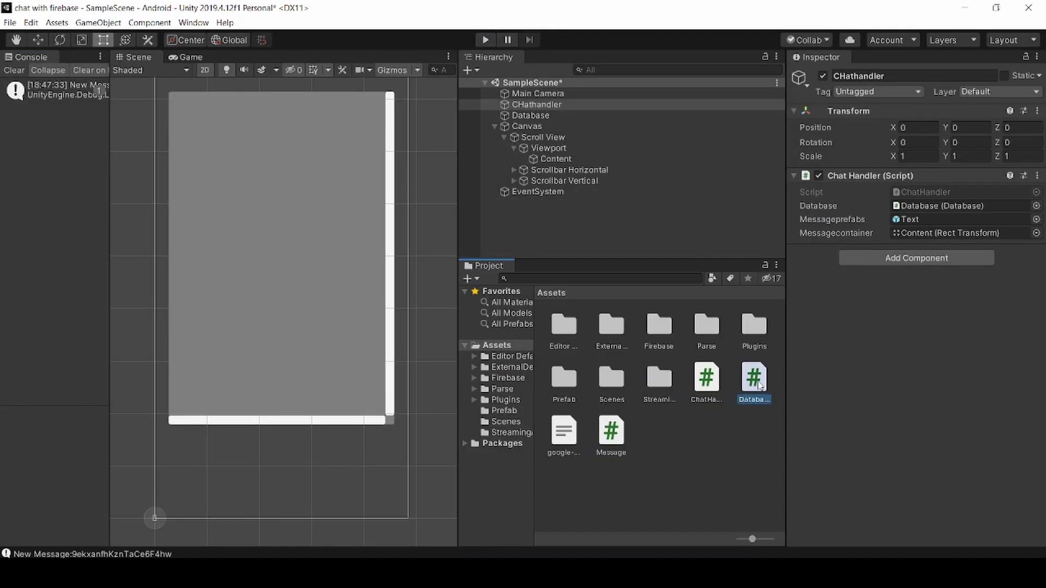
In Database.cs, declare a Postmessage method taking Action callback and fallback parameters.
double_click(755, 380)
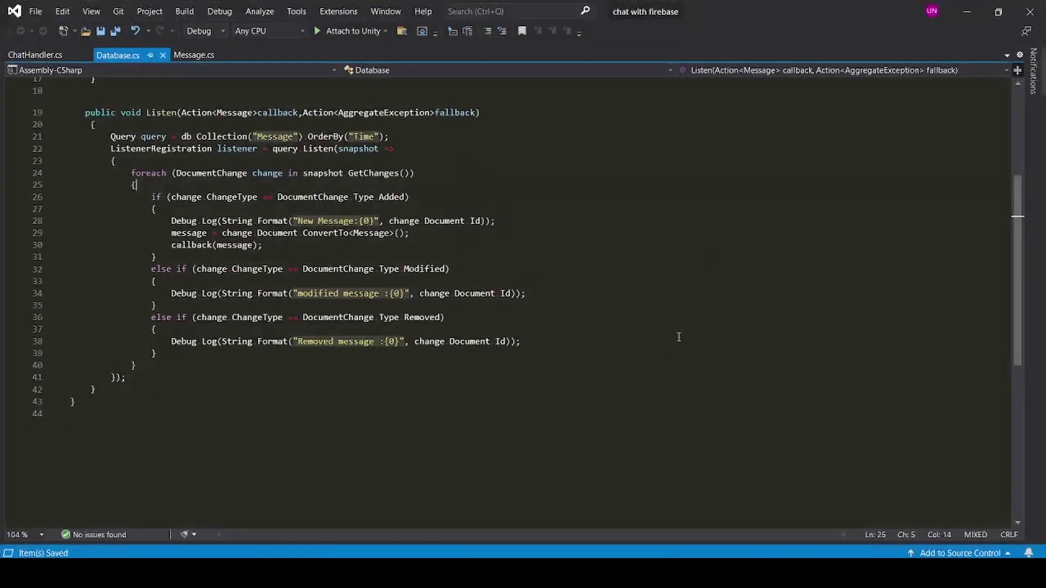
scroll(136, 202, up, 6)
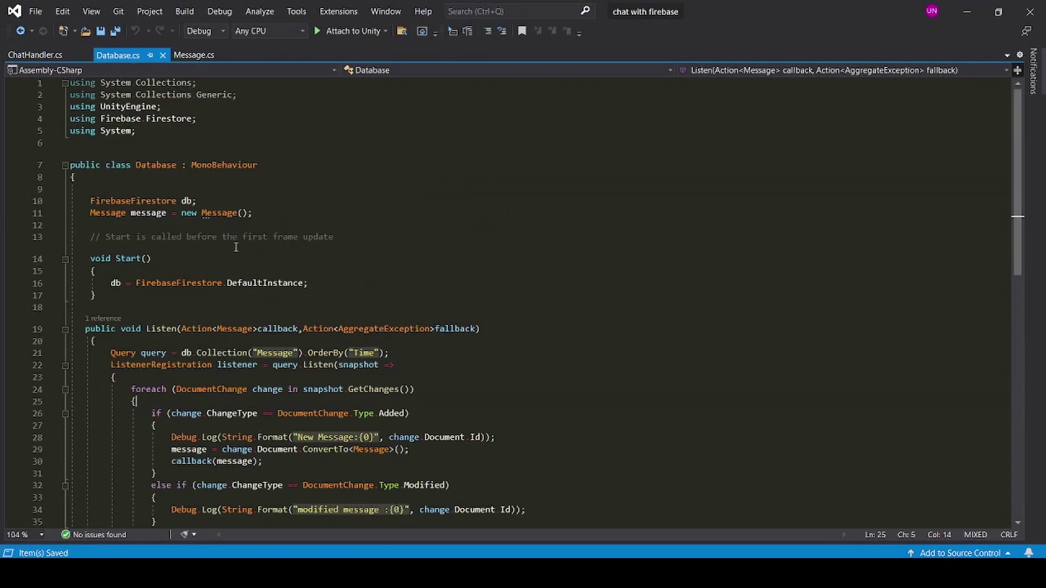
click(108, 309)
text(p)
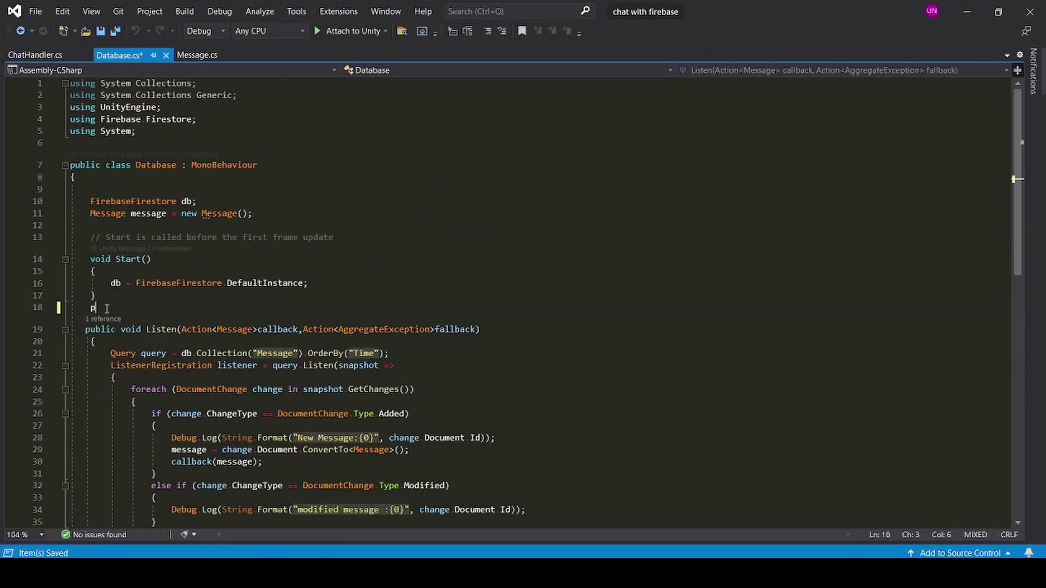
text(ublic voi)
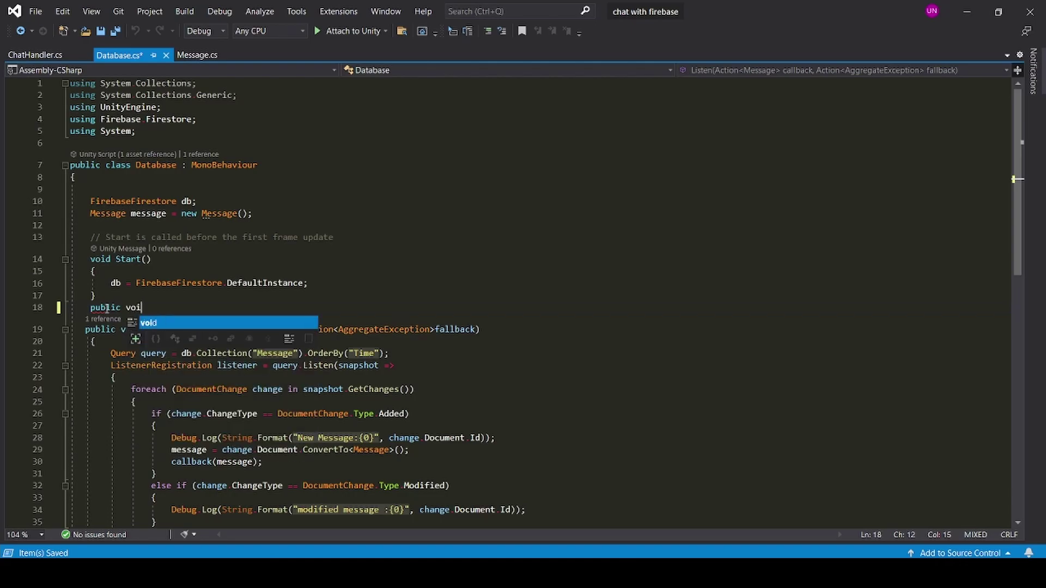
text(d Pos)
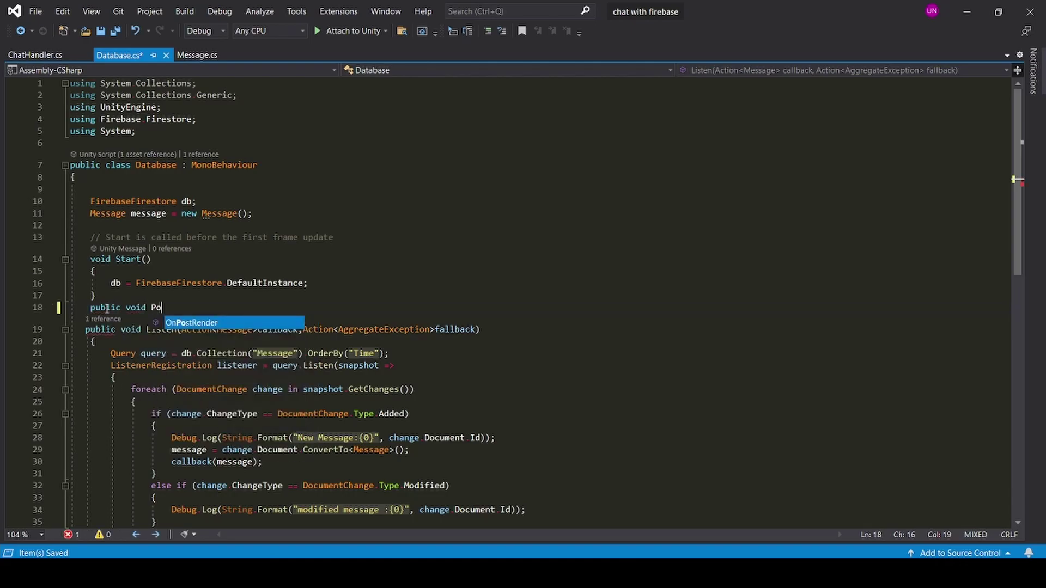
text(tmessage(message)
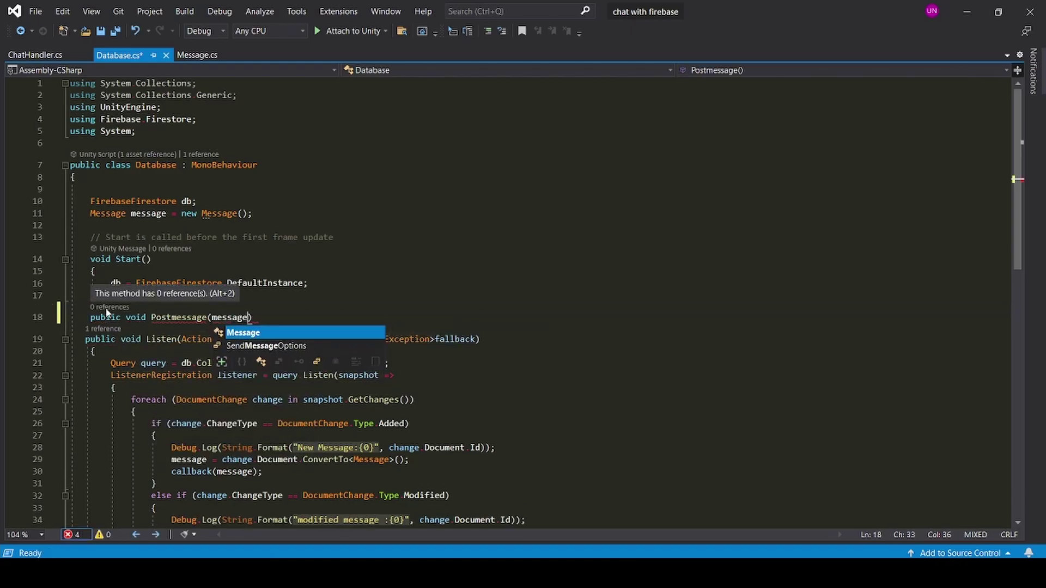
text( messag)
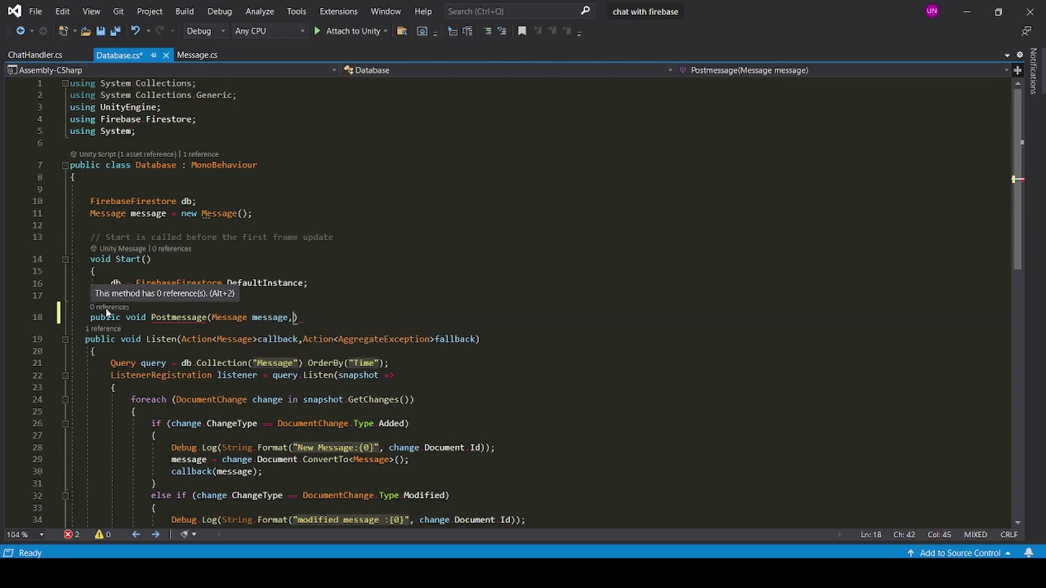
text(Act)
key(Tab)
text(<)
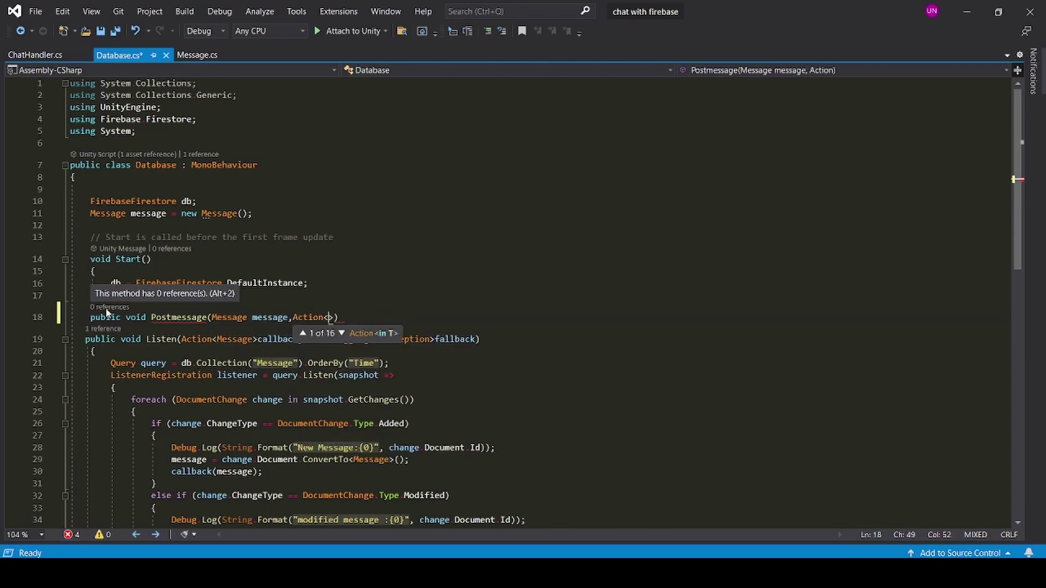
key(BackSpace)
text(callback)
text(,)
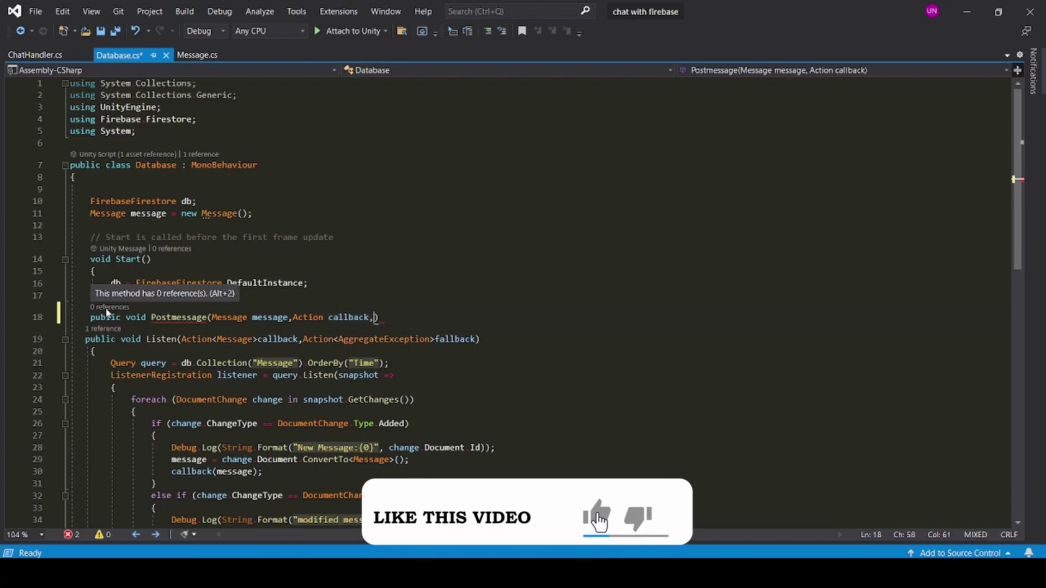
text(ac)
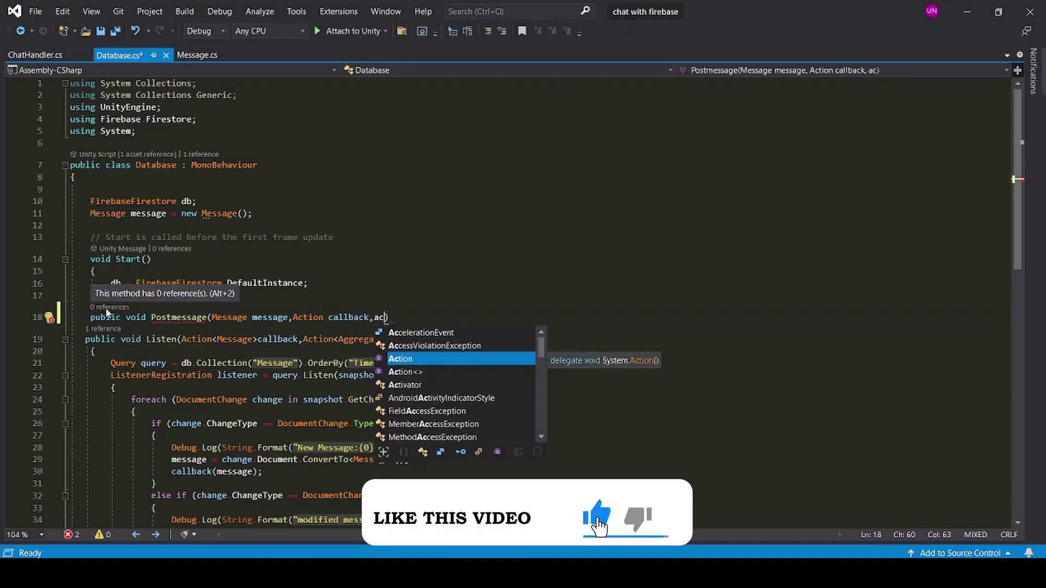
key(Tab)
text(<AggregateException>)
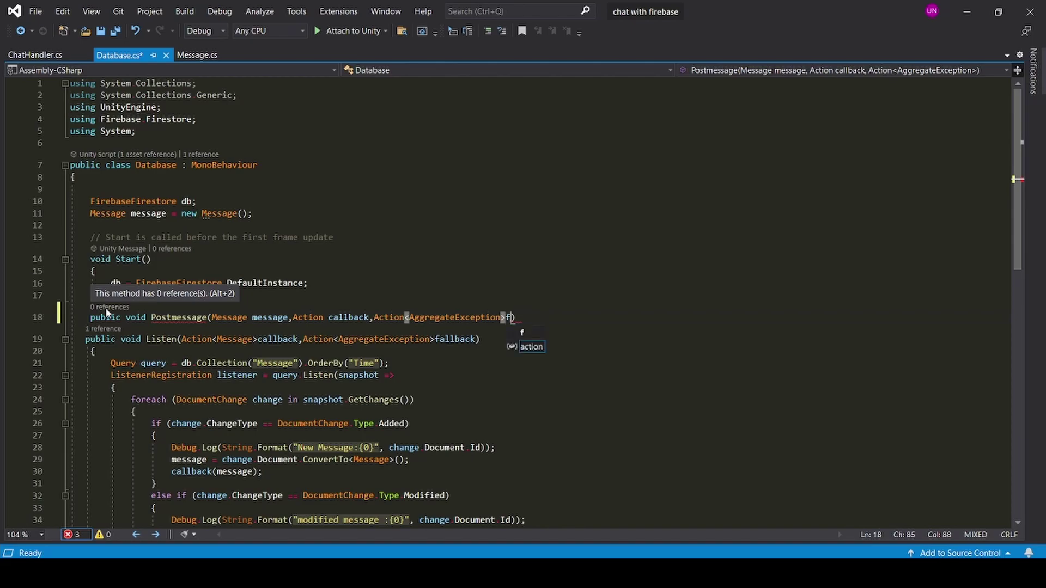
text(llbac)
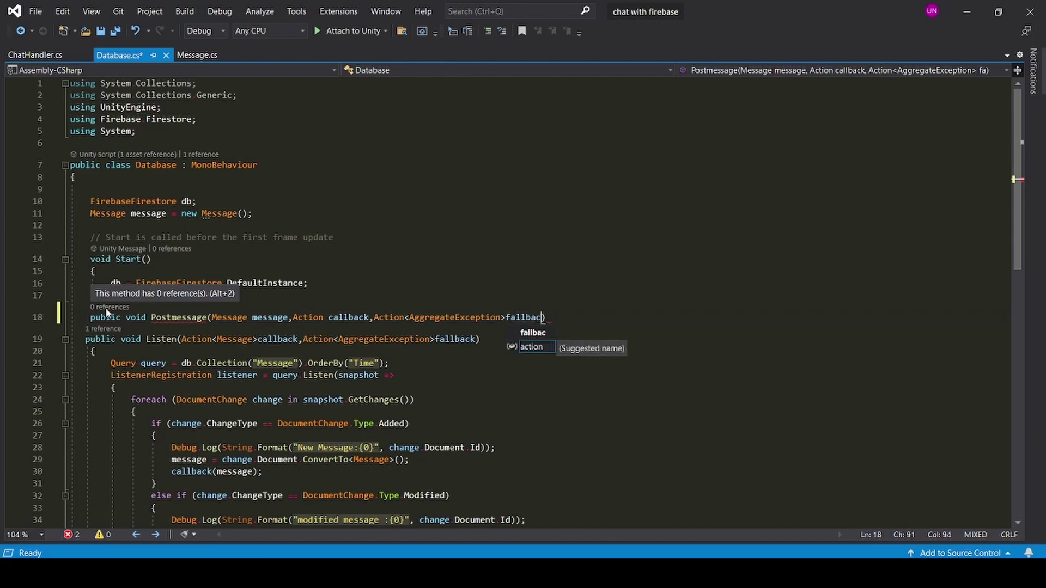
text(k) { db.)
text(col)
key(Tab)
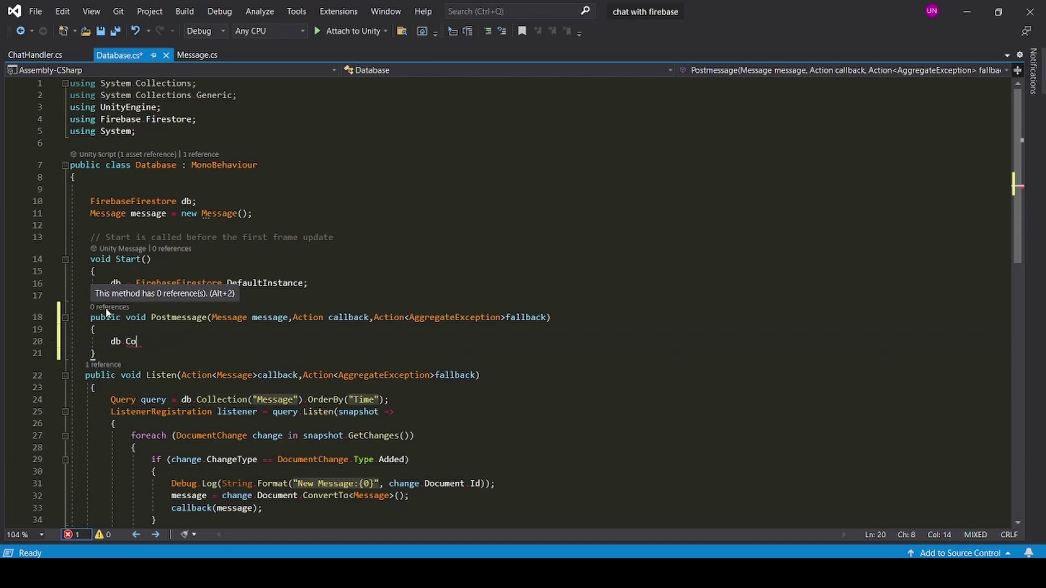
text(db)
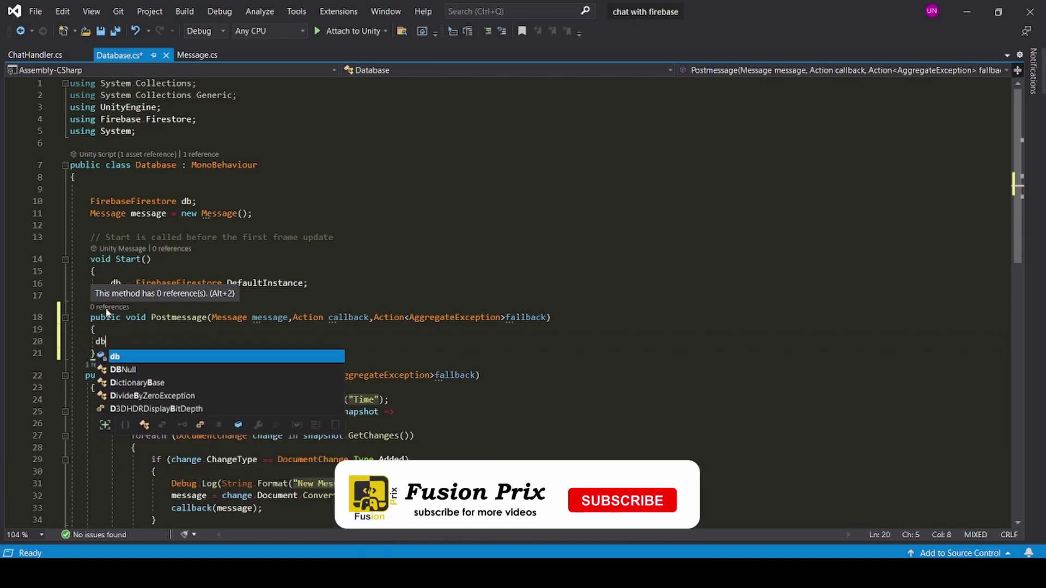
text(.c)
Write the message to a Message collection document with SetAsync(message).ContinueWith.
key(Tab)
text((")
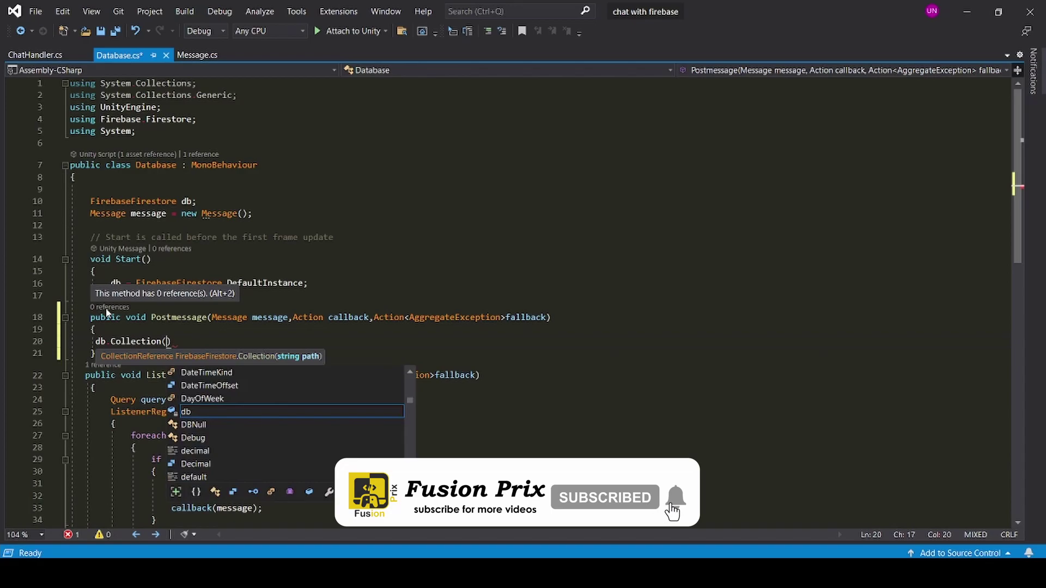
text(Messa)
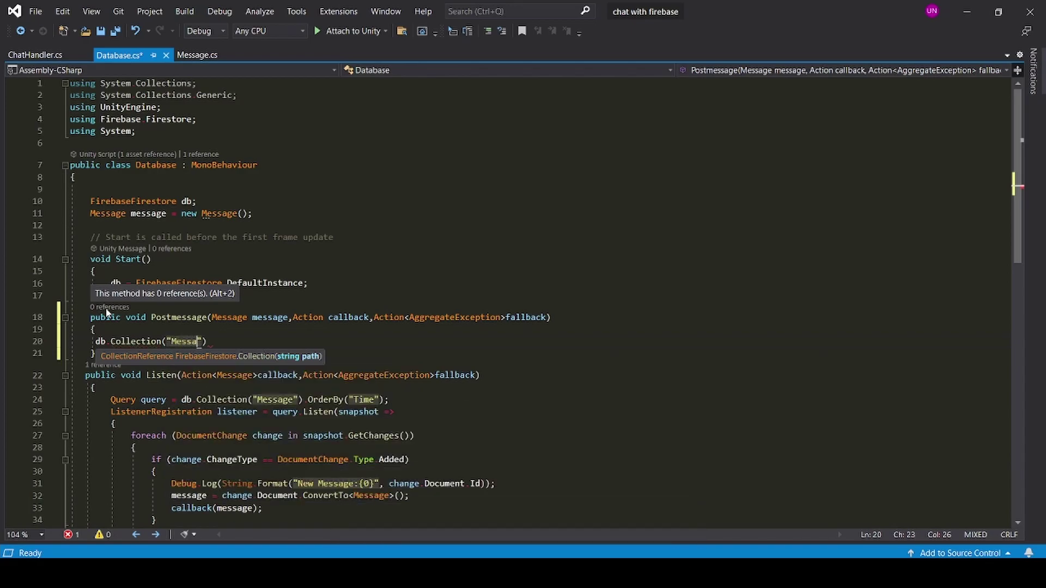
text())
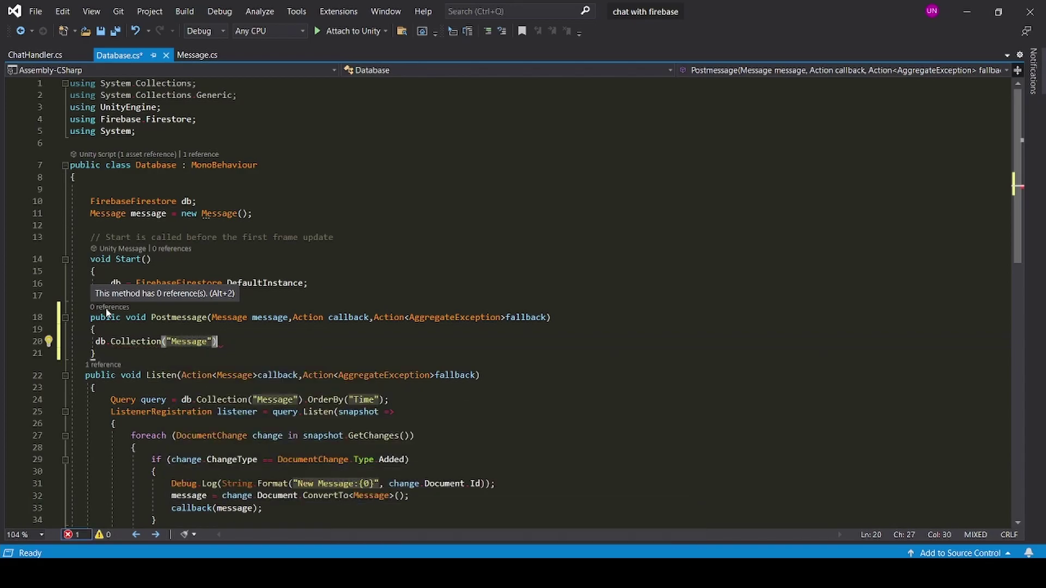
text(.doc)
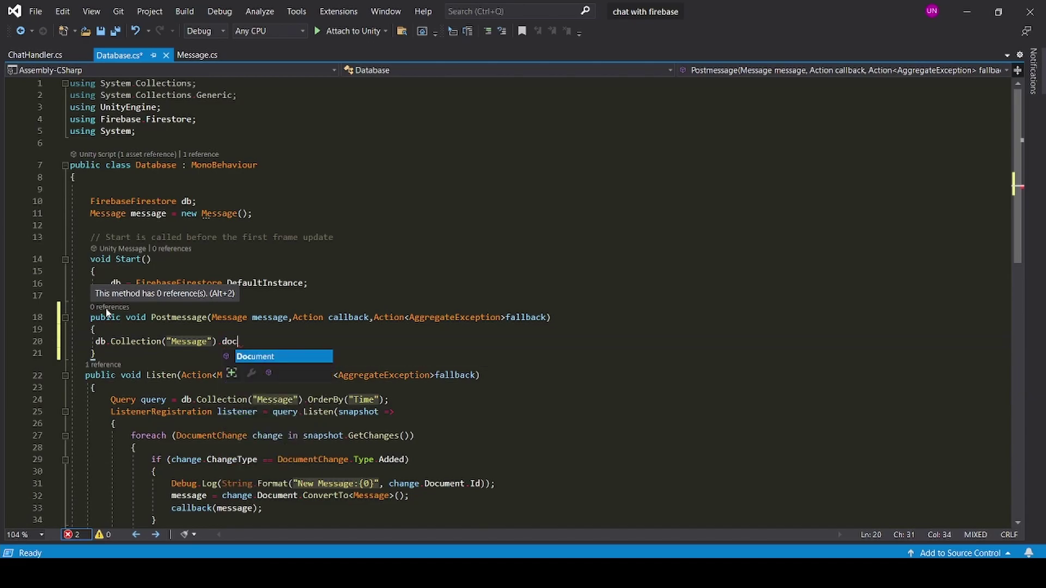
key(Tab)
text(().se)
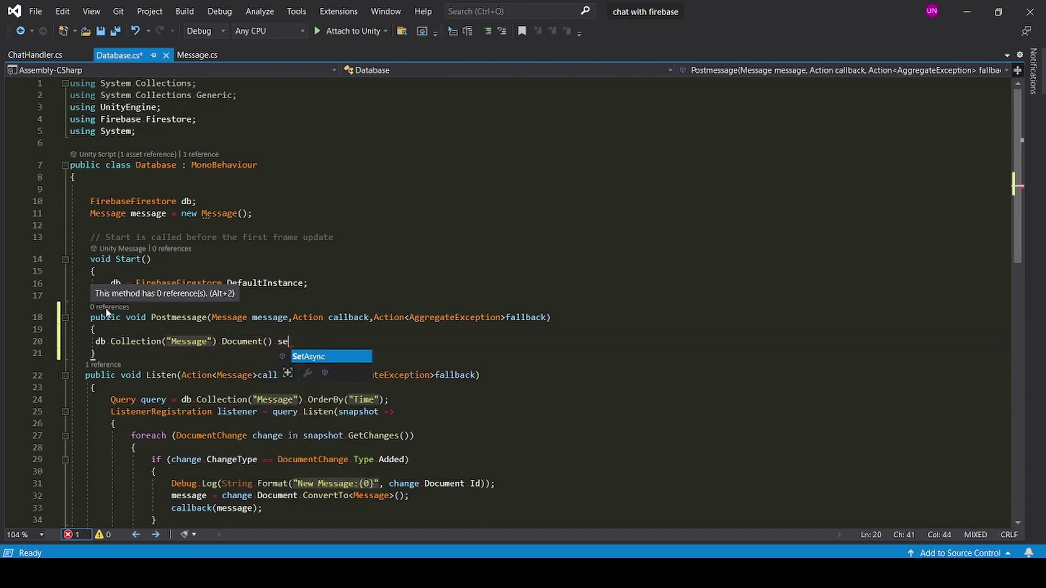
key(Tab)
text(()
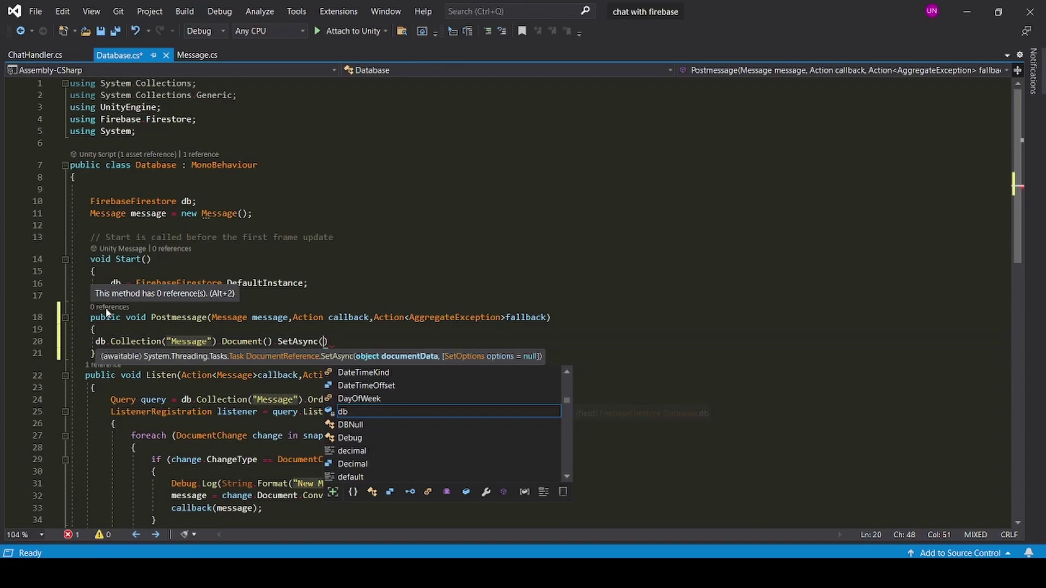
text(mess)
key(Tab)
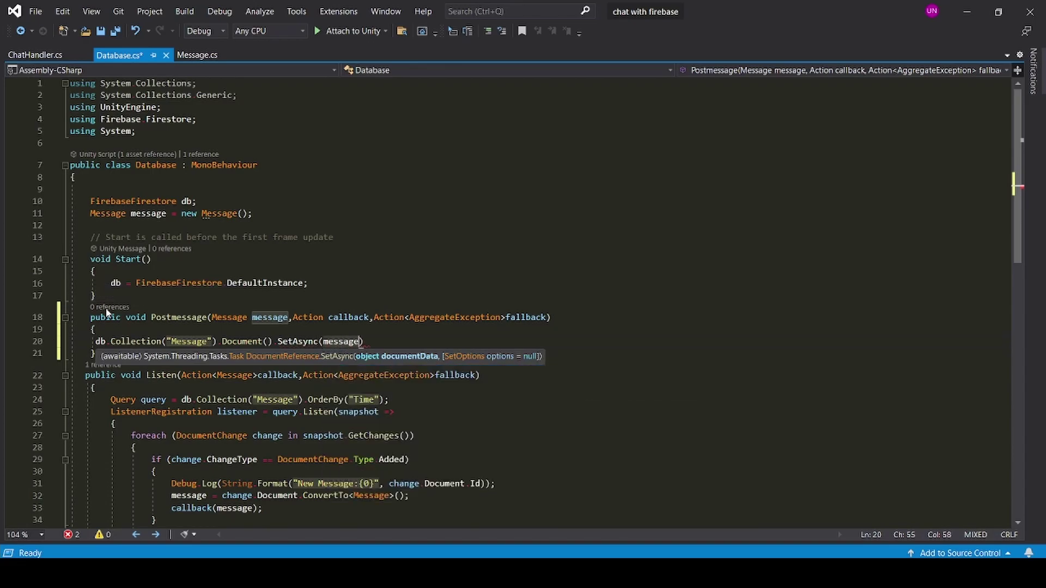
text().conti)
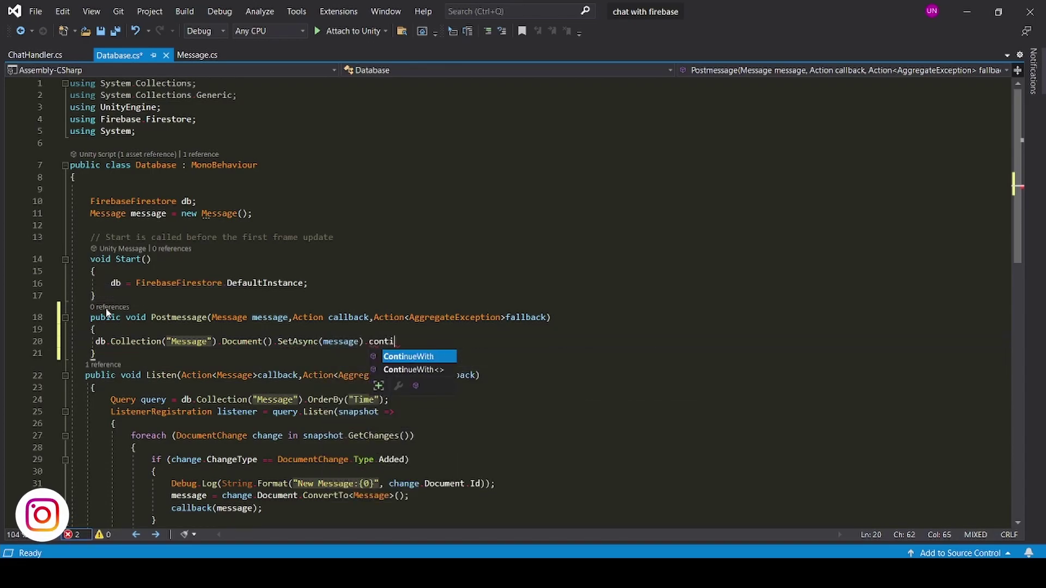
key(Tab)
text((t)
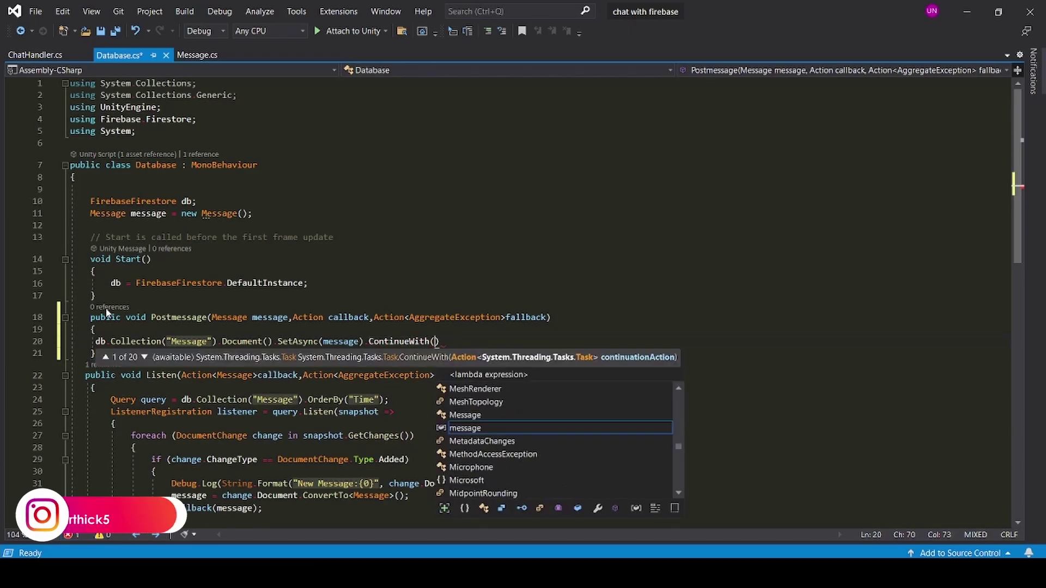
text(ask=)
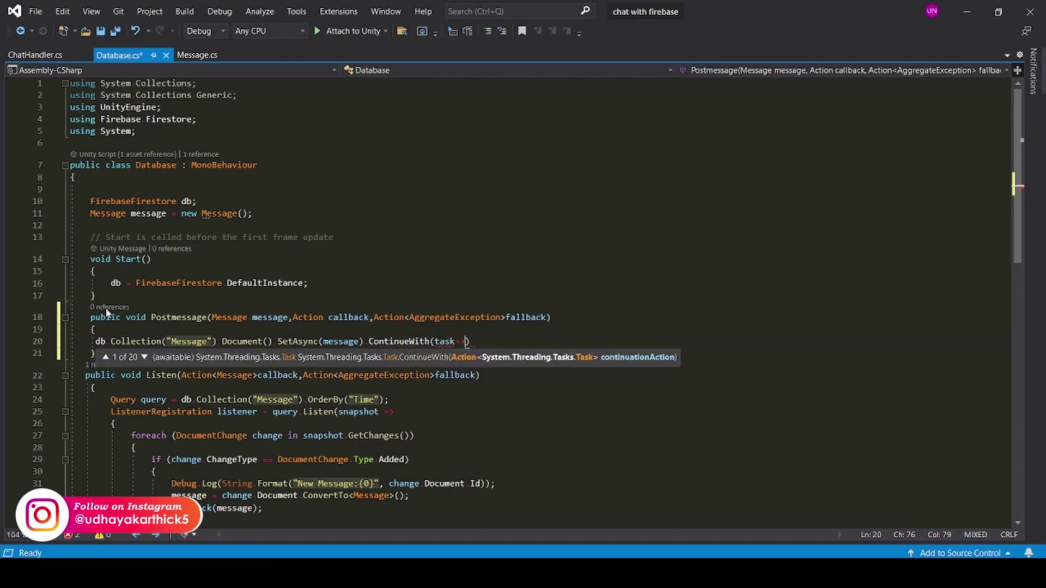
text(>{)
key(Return)
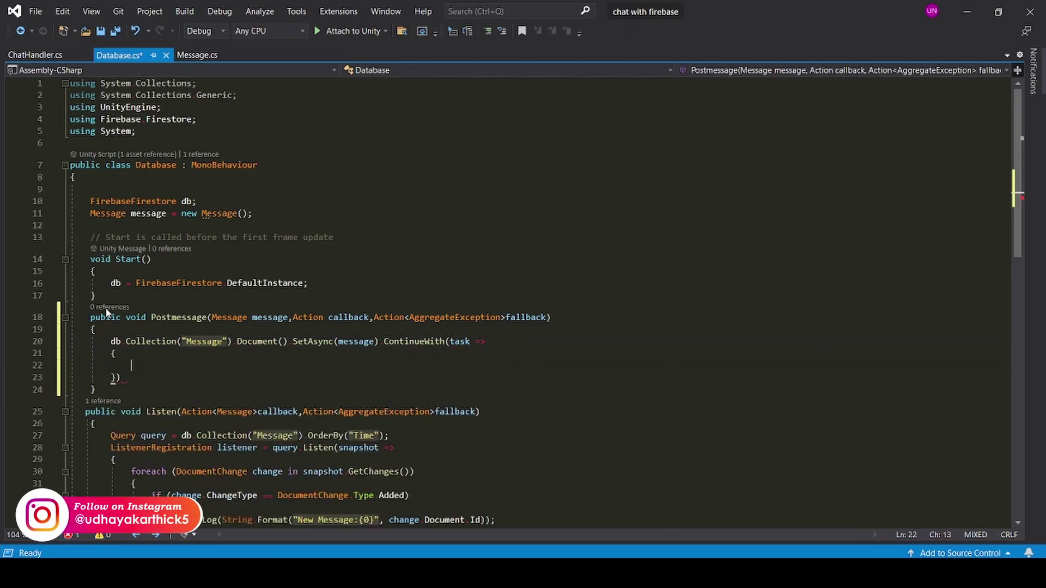
text(if(task)
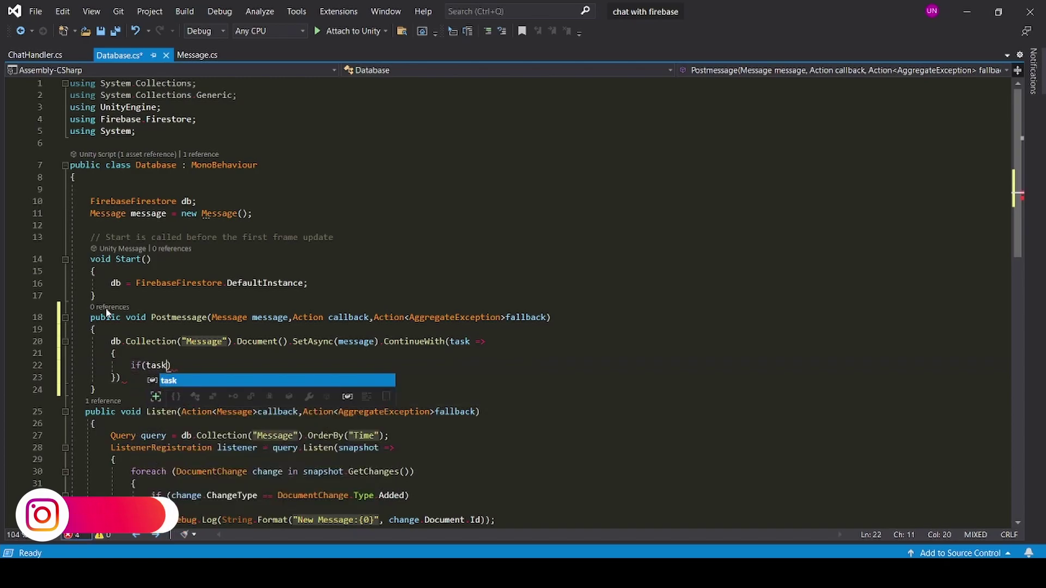
text(.i)
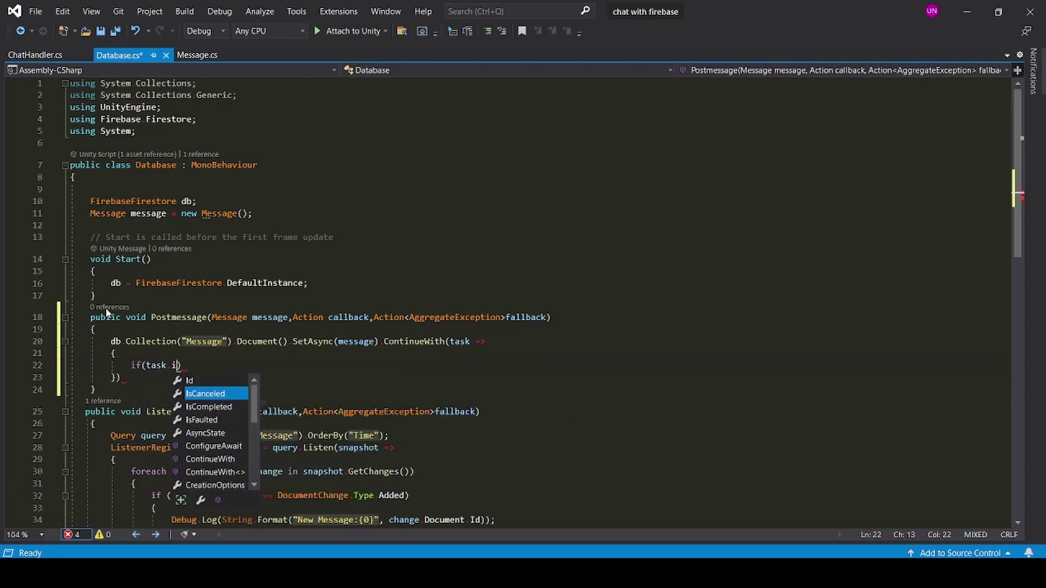
text(sa)
Call fallback with task.Exception when the task IsCanceled or IsFaulted.
key(Tab)
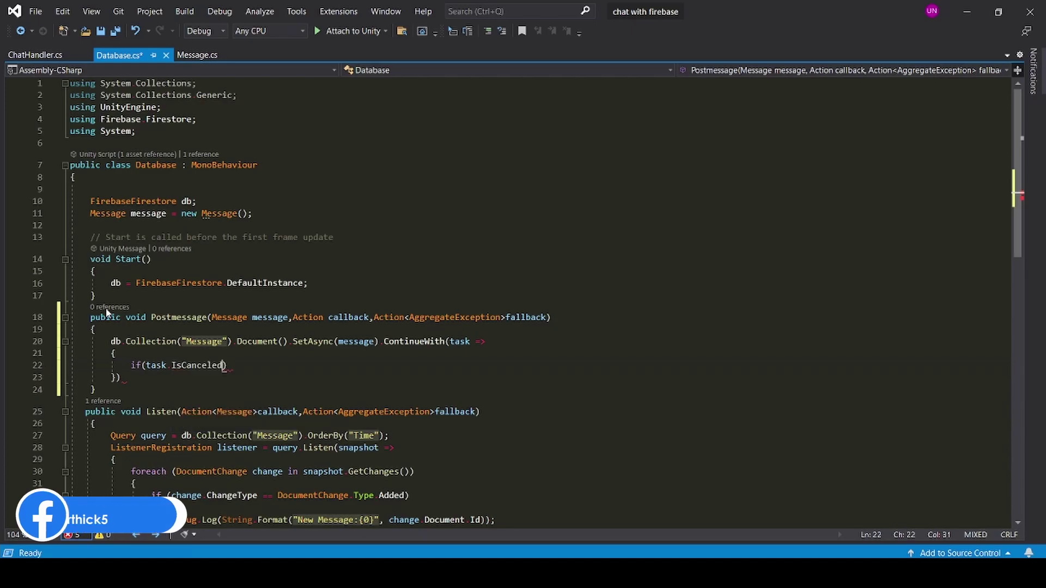
text(||task)
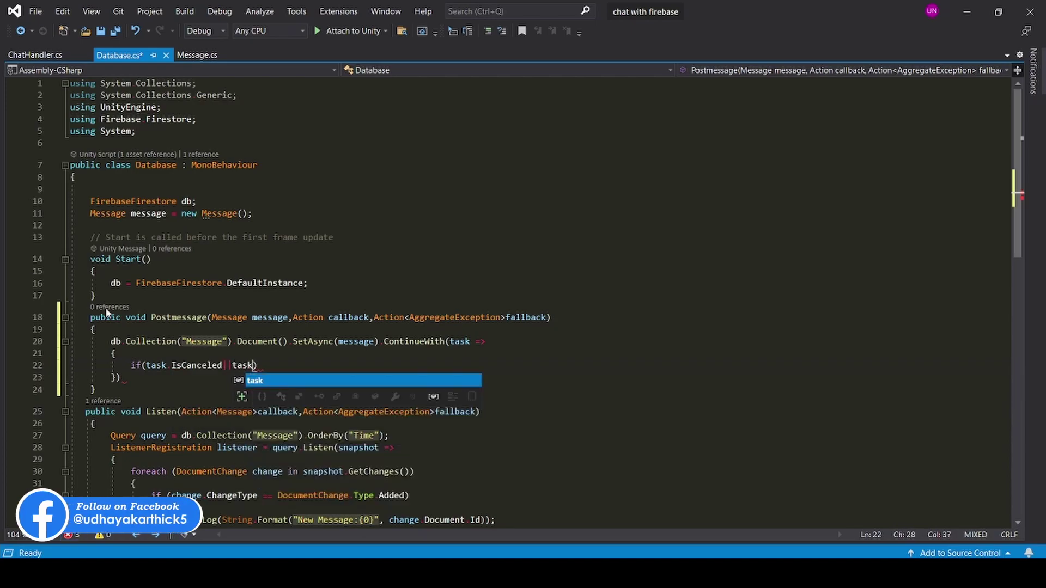
text(.isfa)
key(Tab)
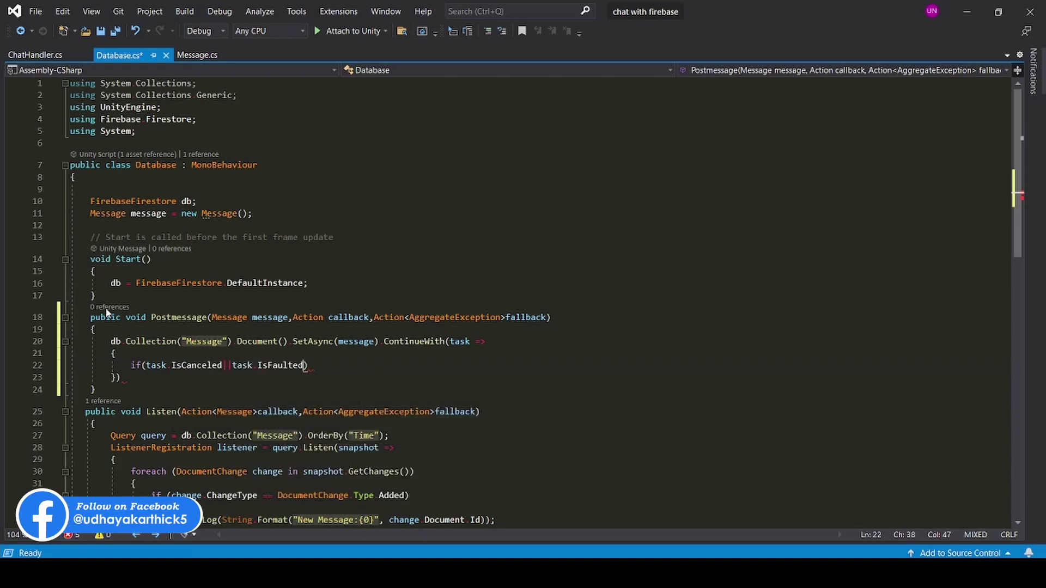
key(End)
key(Return)
text({)
key(Return)
text(fallback)
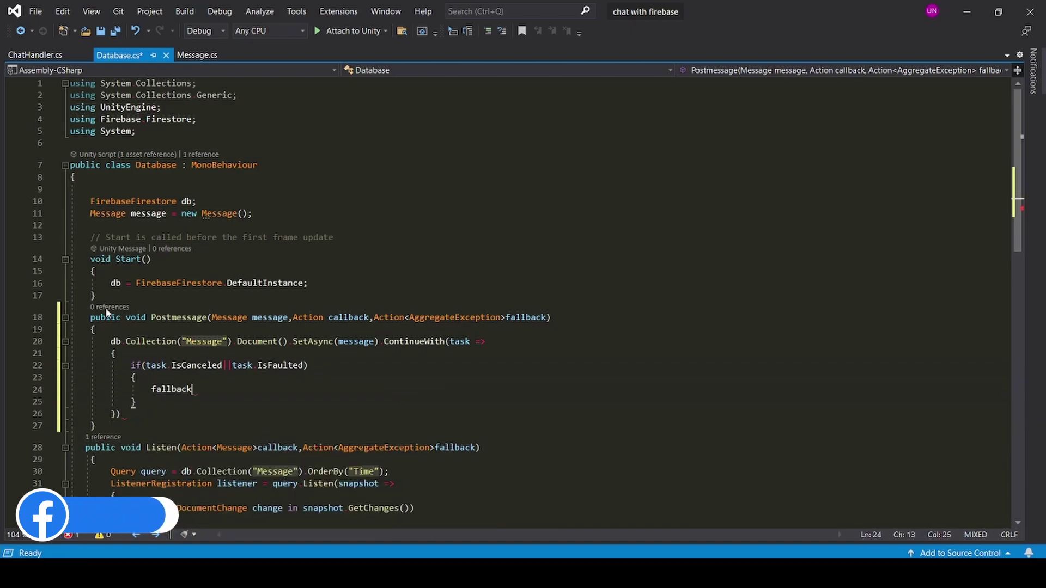
text((task.)
text(ex)
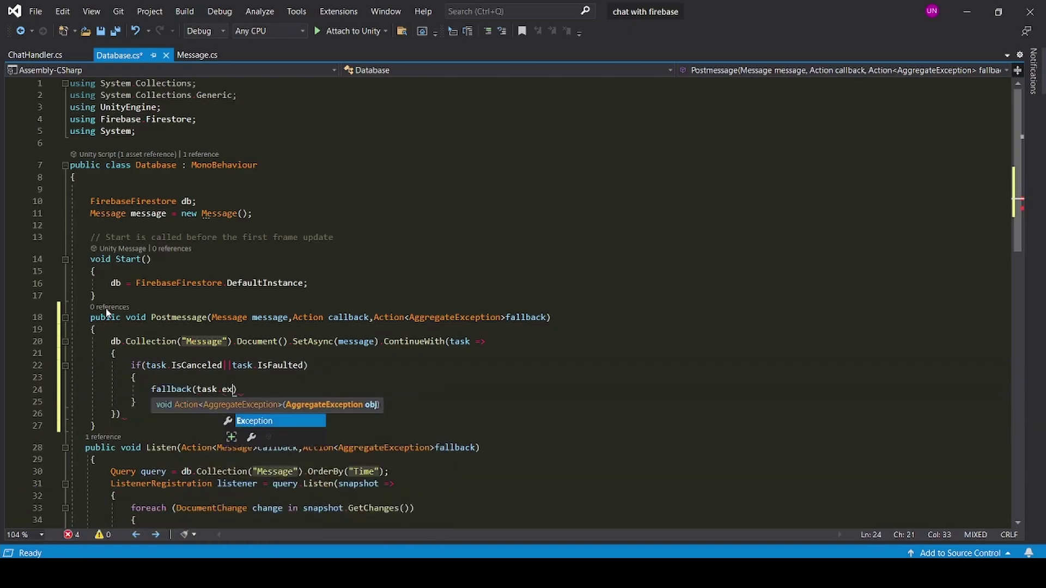
key(Tab)
key(End)
Call callback in the else branch and save Database.cs.
key(Down)
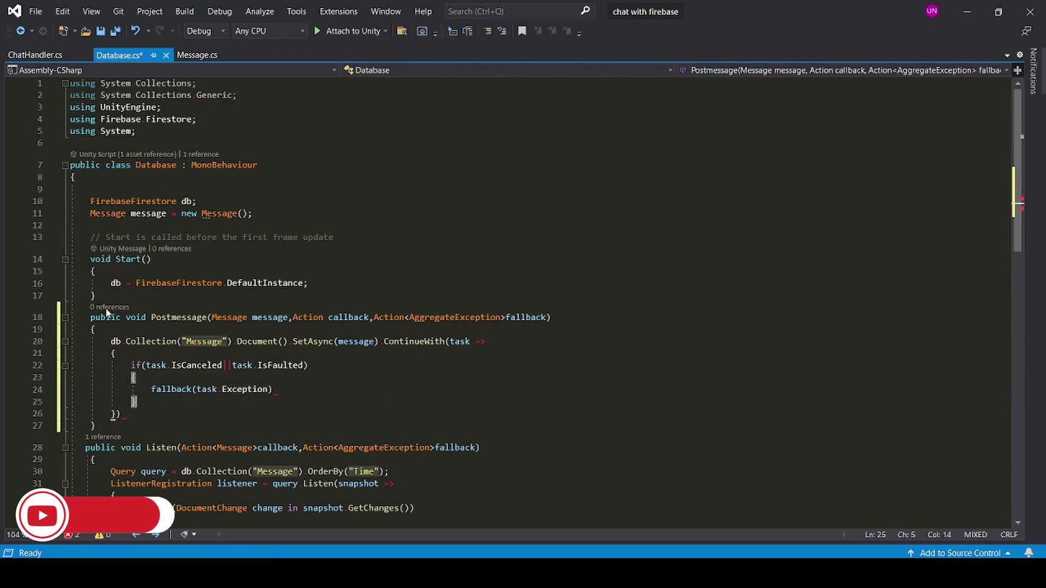
key(Return)
text(else)
key(Return)
text({)
key(Return)
text(cal)
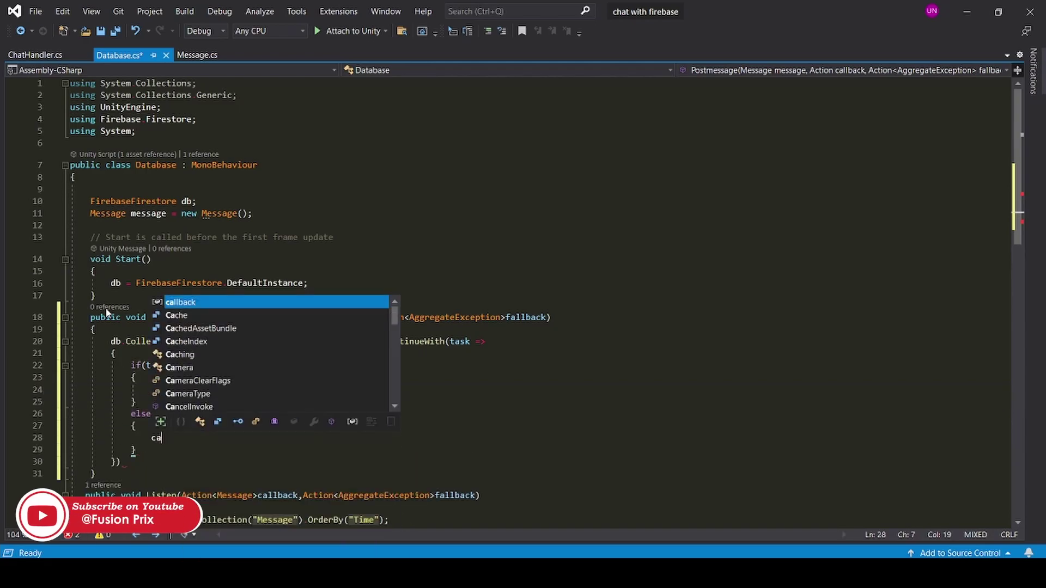
key(Tab)
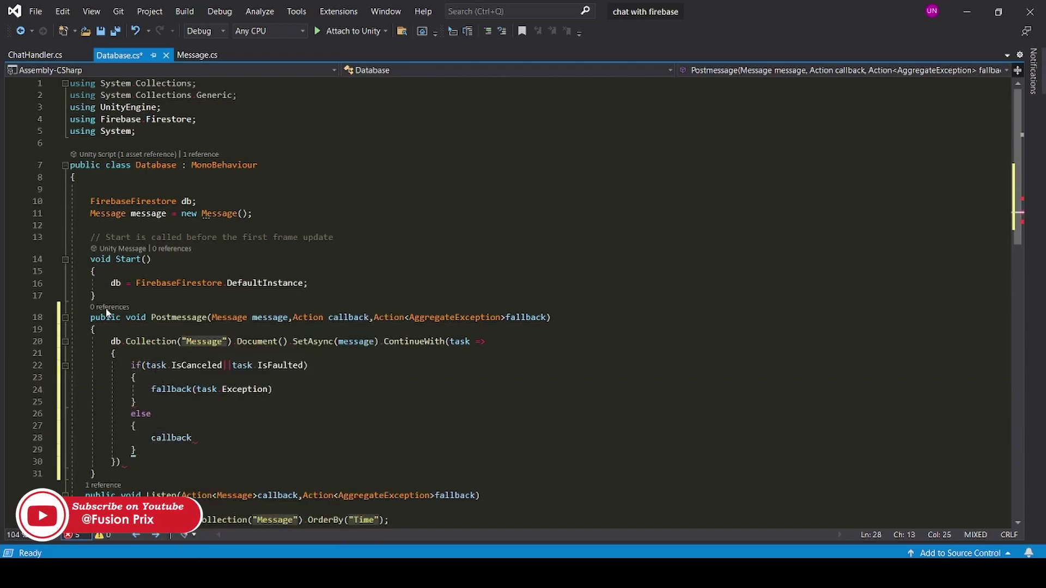
key(ctrl+s)
click(34, 54)
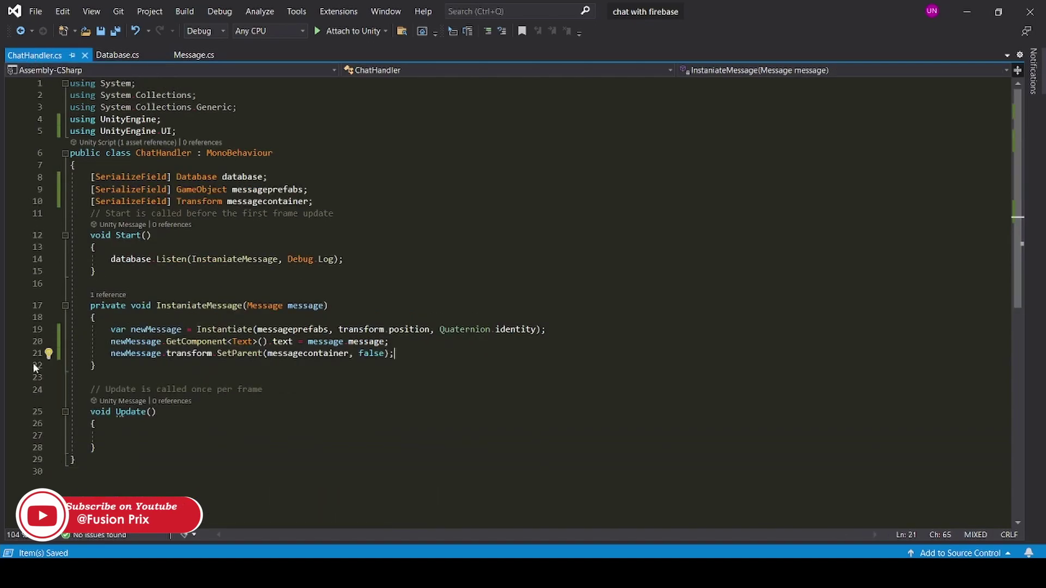
Add public void sendmessage() creating a new Message, and begin a message.Time assignment.
click(104, 283)
text(public void se)
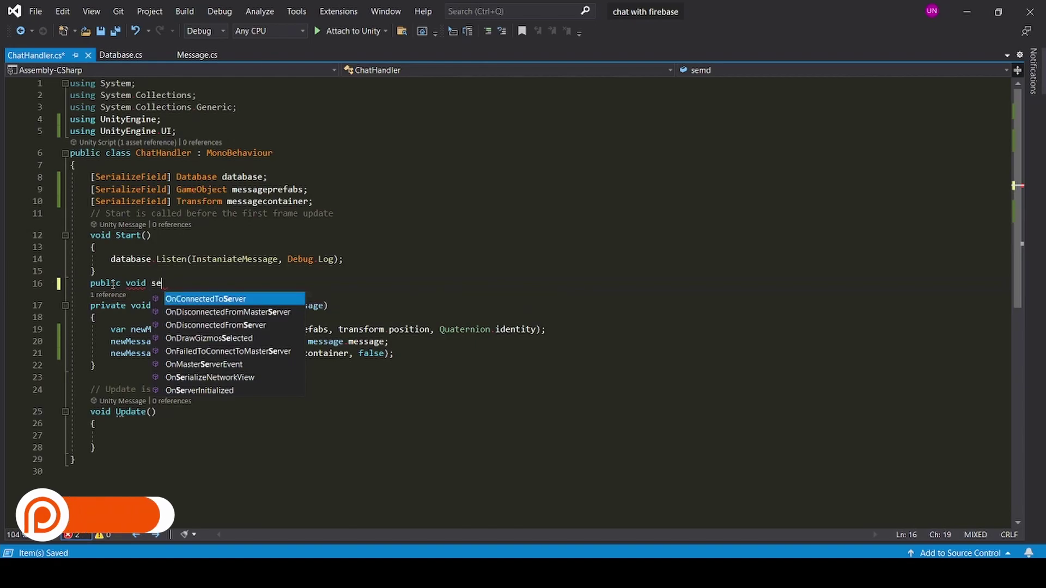
text(ndmessage())
key(Return)
text({)
key(Return)
text(Message mess)
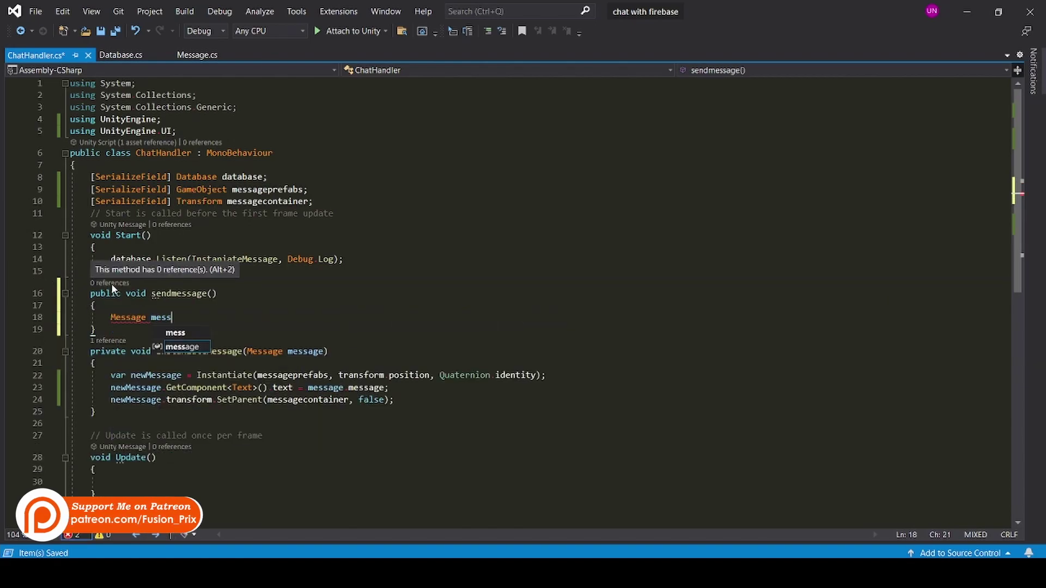
text(age =ne)
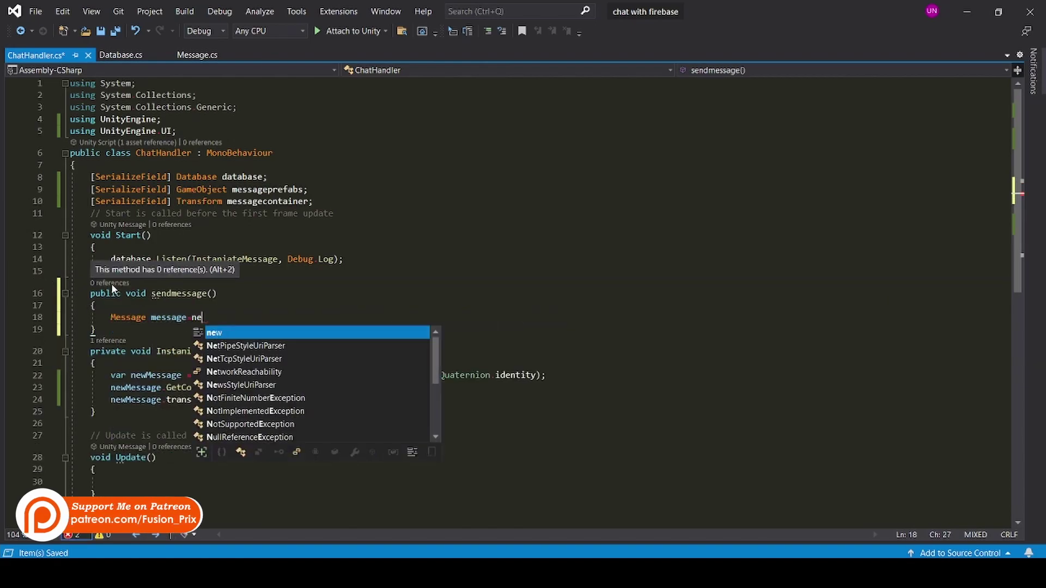
text(w mes)
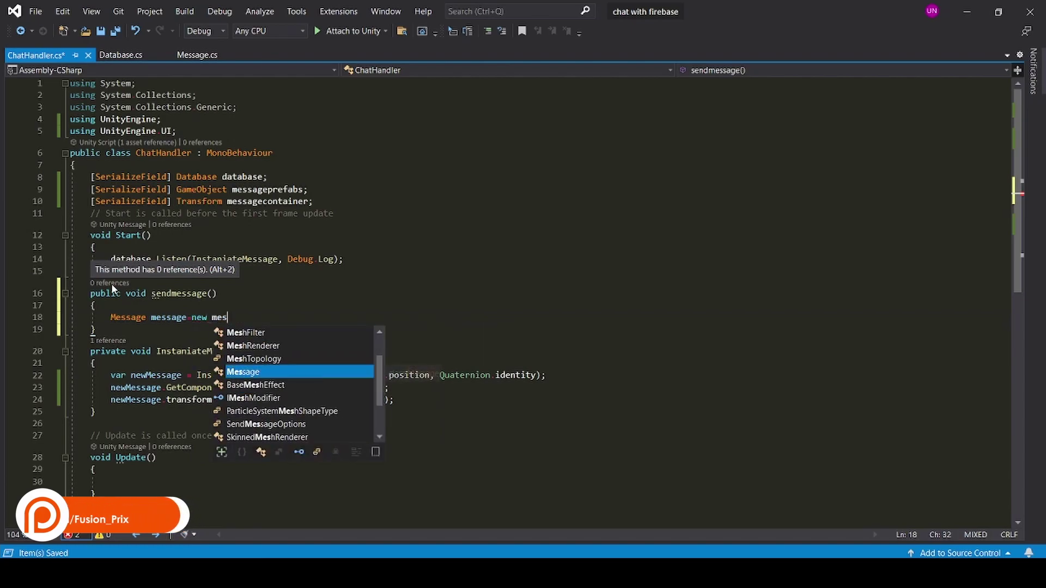
key(Tab)
text(();)
key(Return)
text(m)
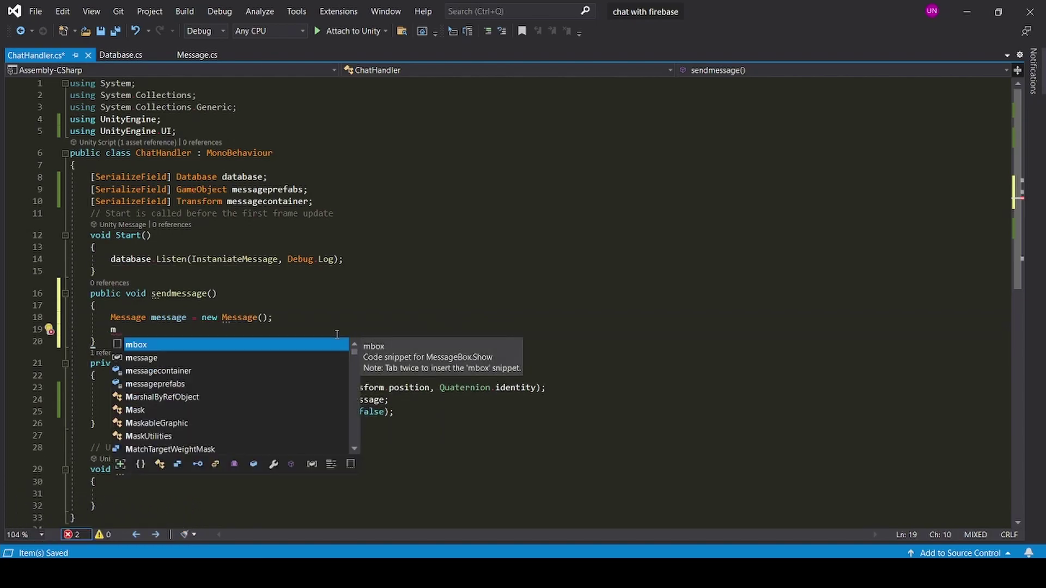
text(e)
key(Tab)
text(.time)
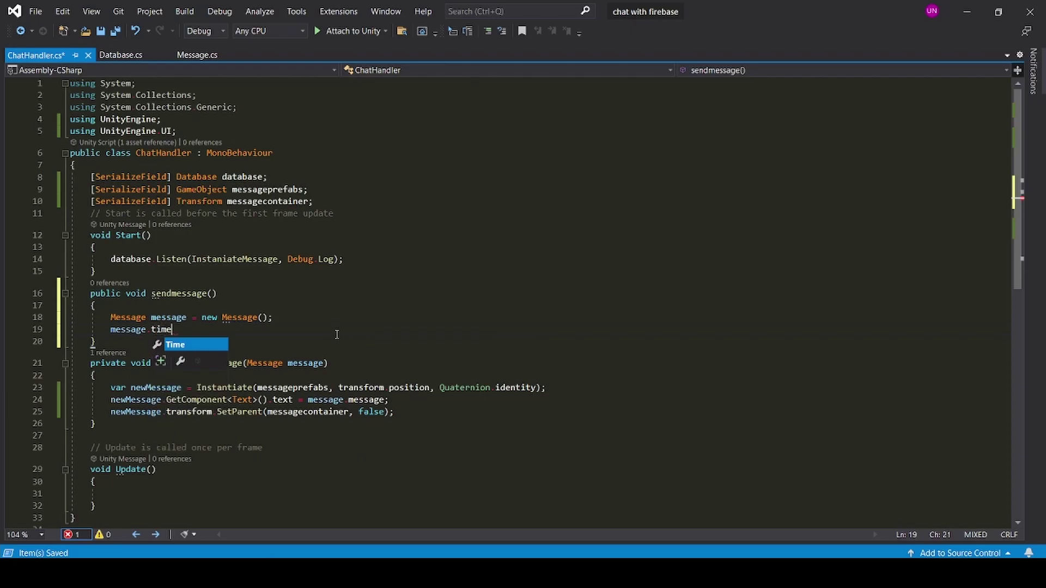
text(=)
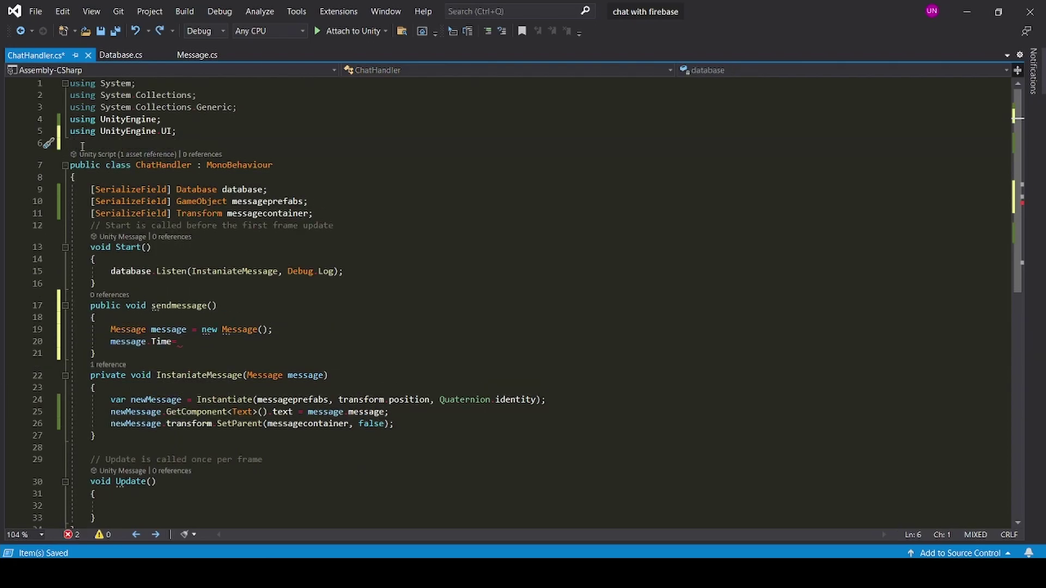
text(using fir)
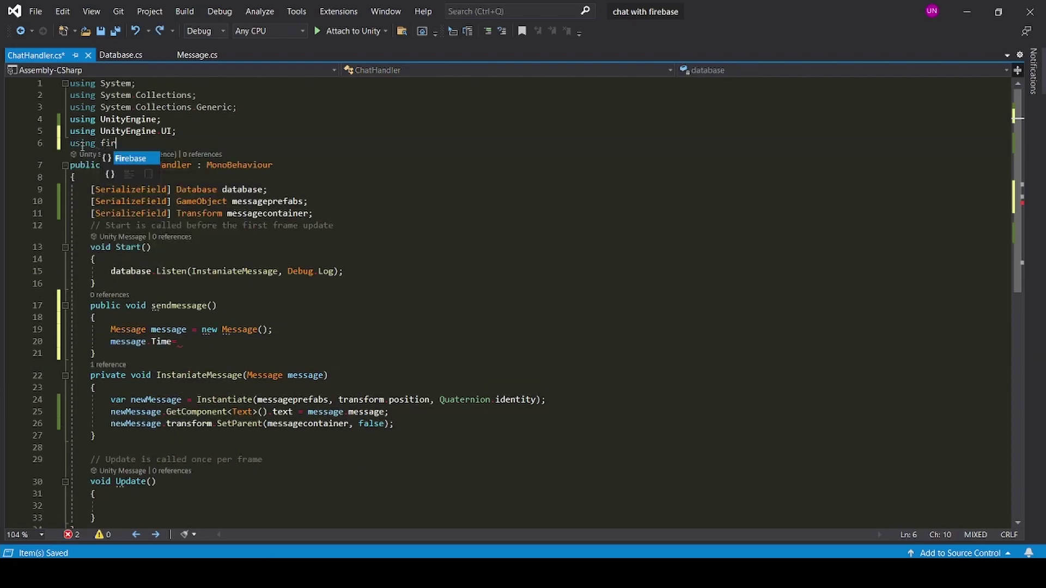
text(Firebase.)
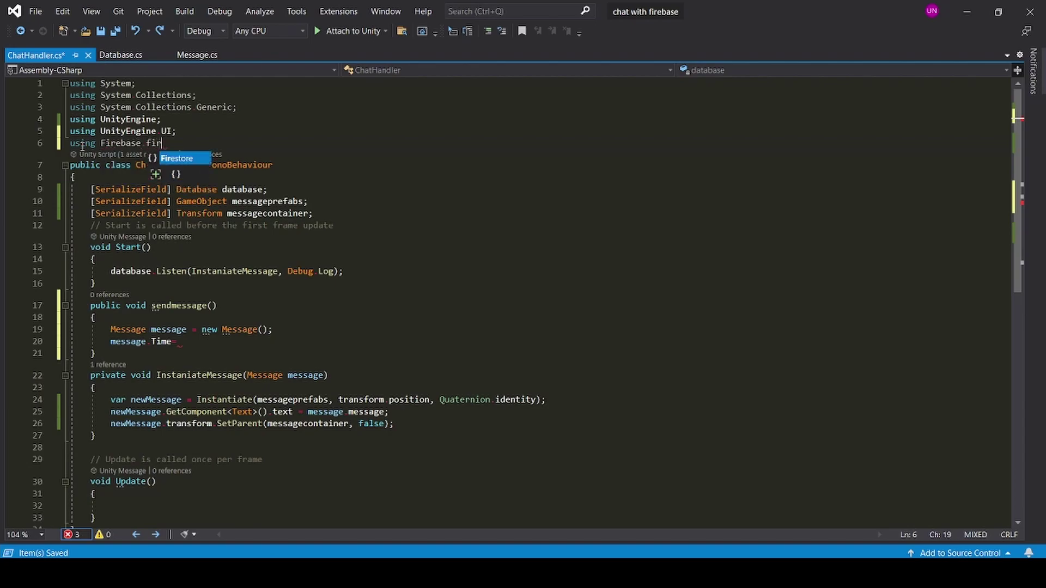
text(times)
text(Firestore;)
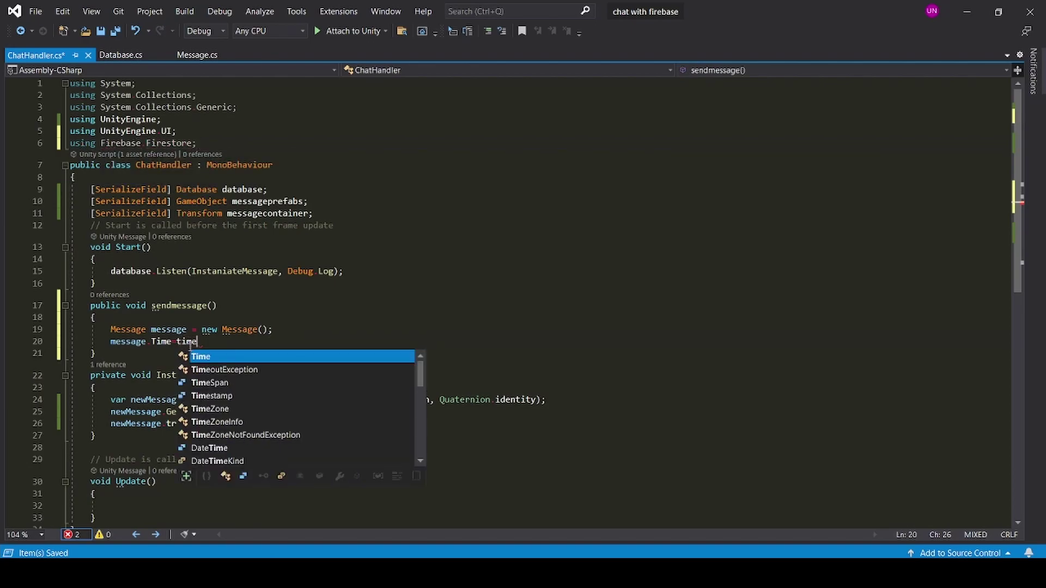
Assign message.Time = Timestamp.GetCurrentTimestamp(); and begin a message.message line.
key(Tab)
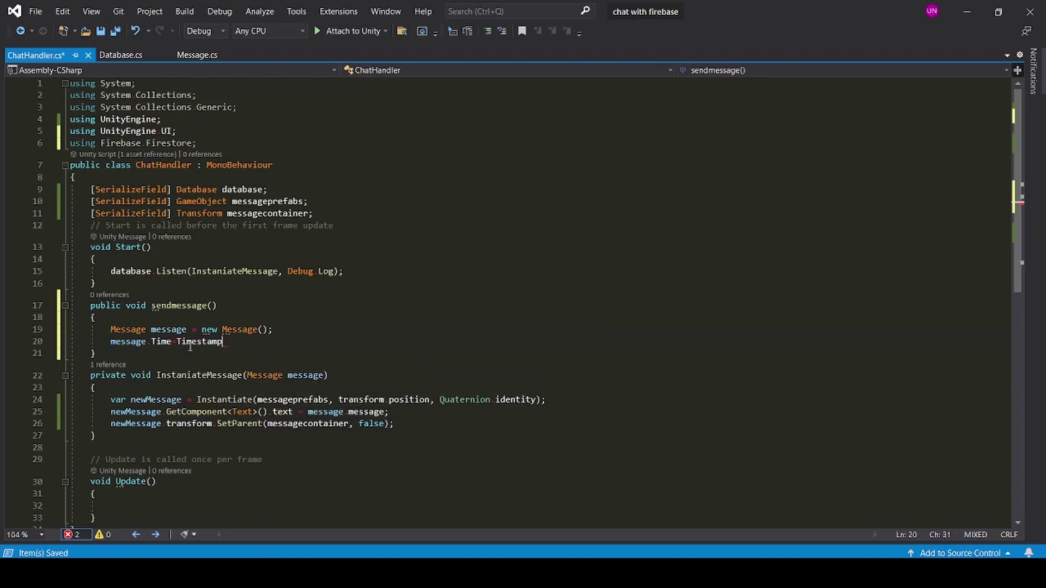
text(.)
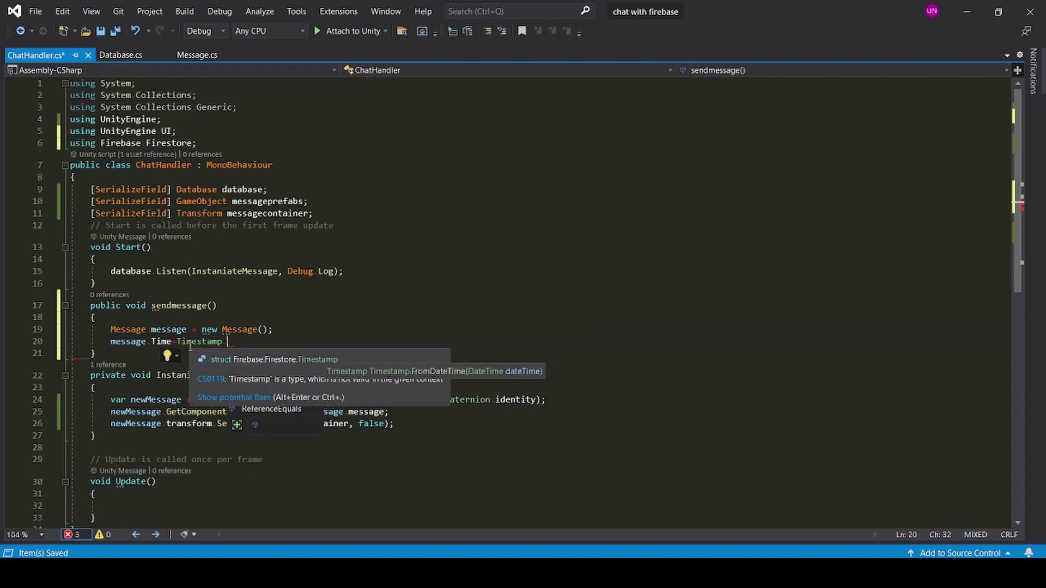
text(Ge)
key(Tab)
text(()
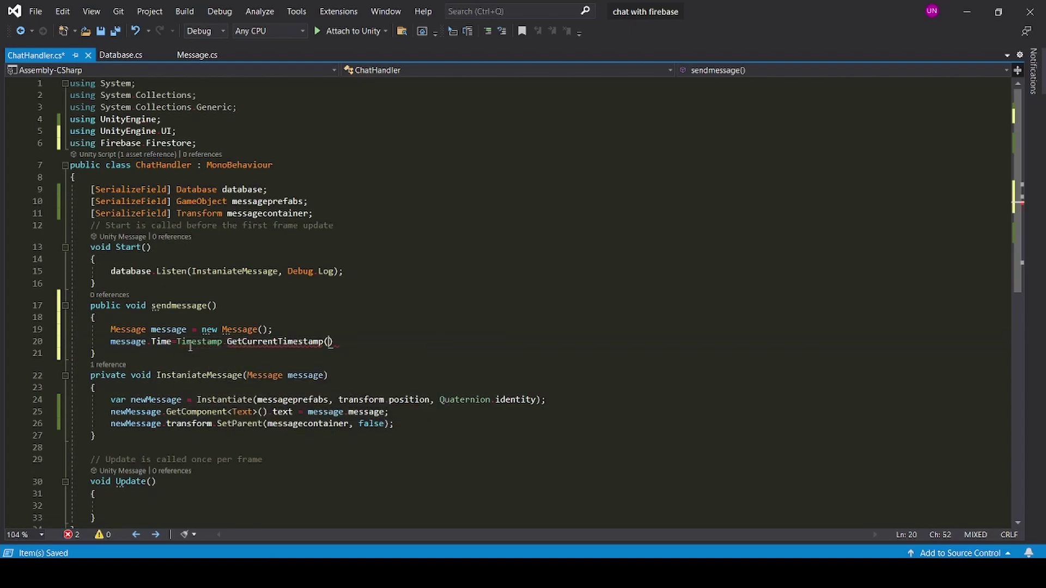
text();)
key(Return)
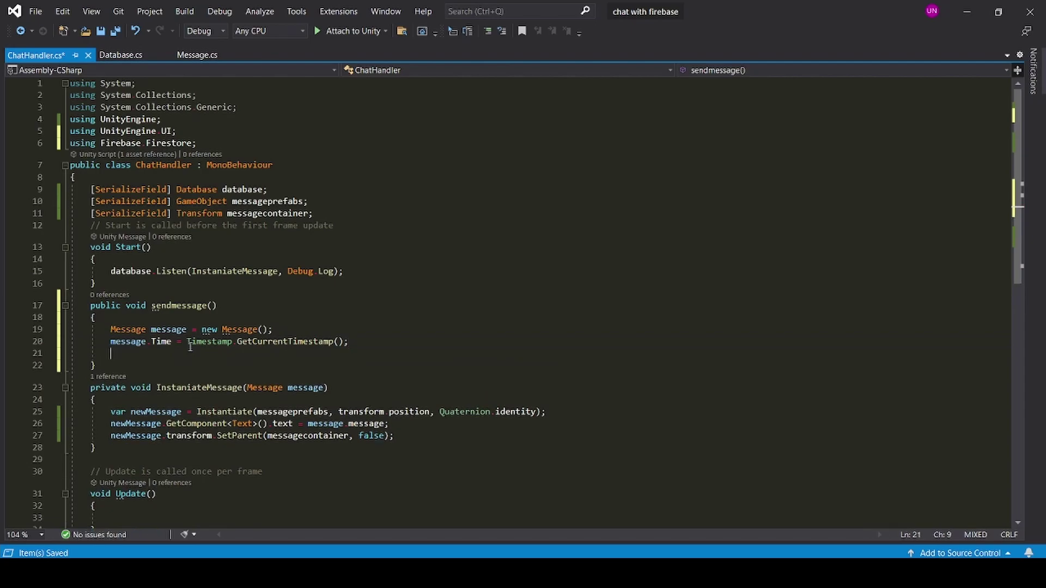
text(mes)
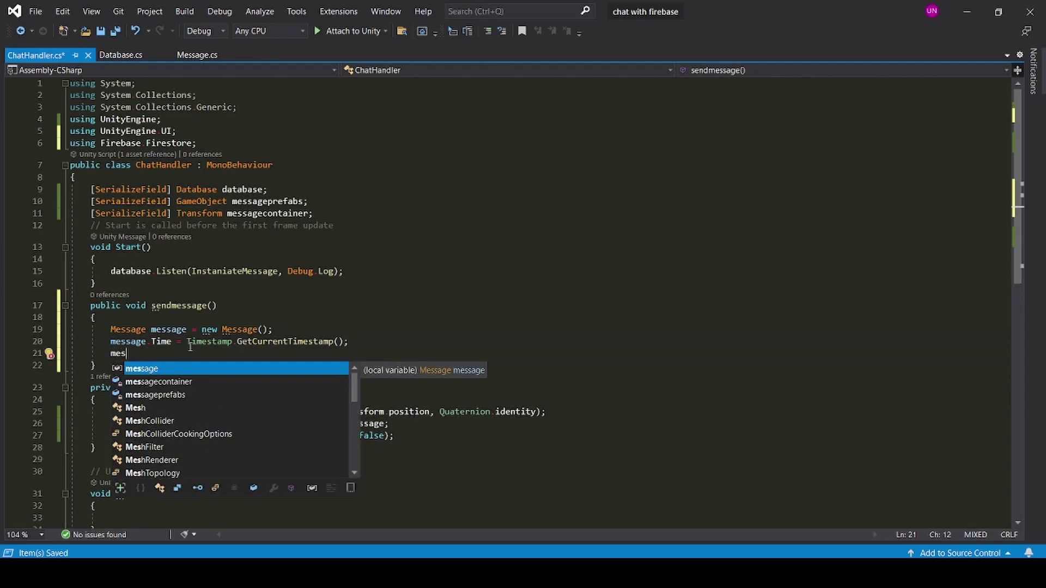
key(Tab)
text(.mes)
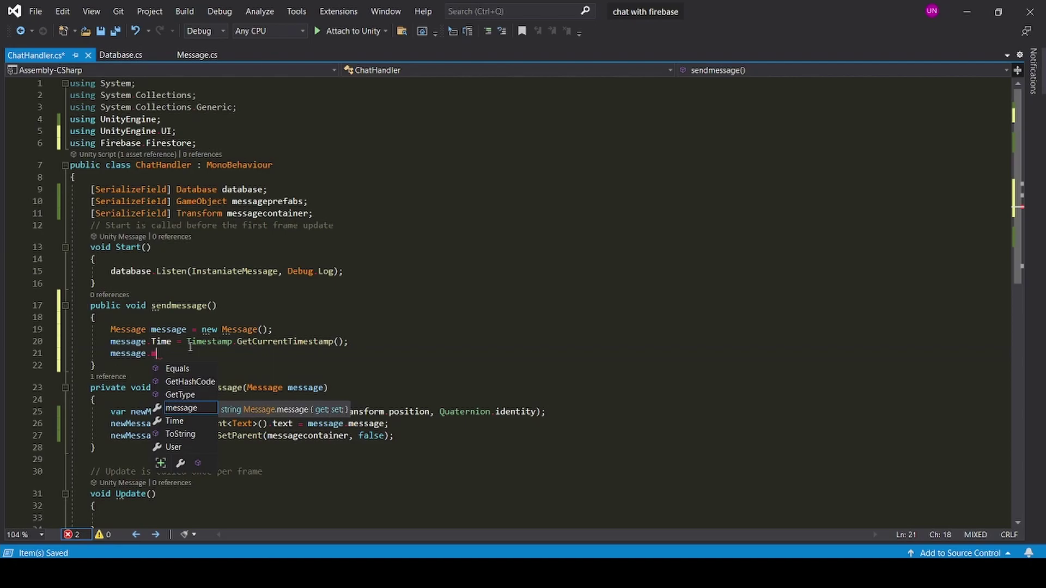
key(Tab)
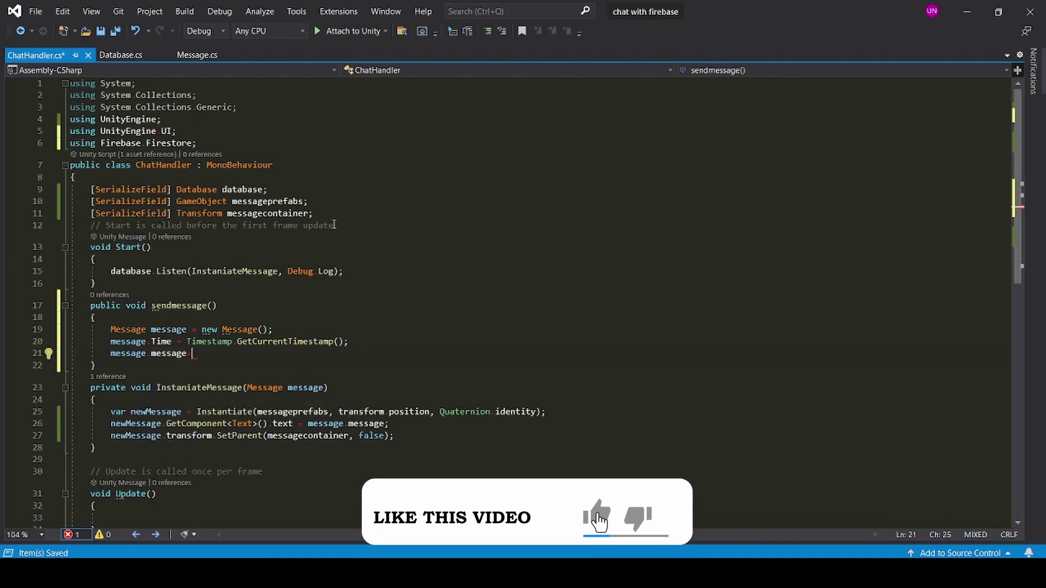
click(356, 214)
Declare a serialized InputField field named message_inp in ChatHandler.
key(Return)
key(Return)
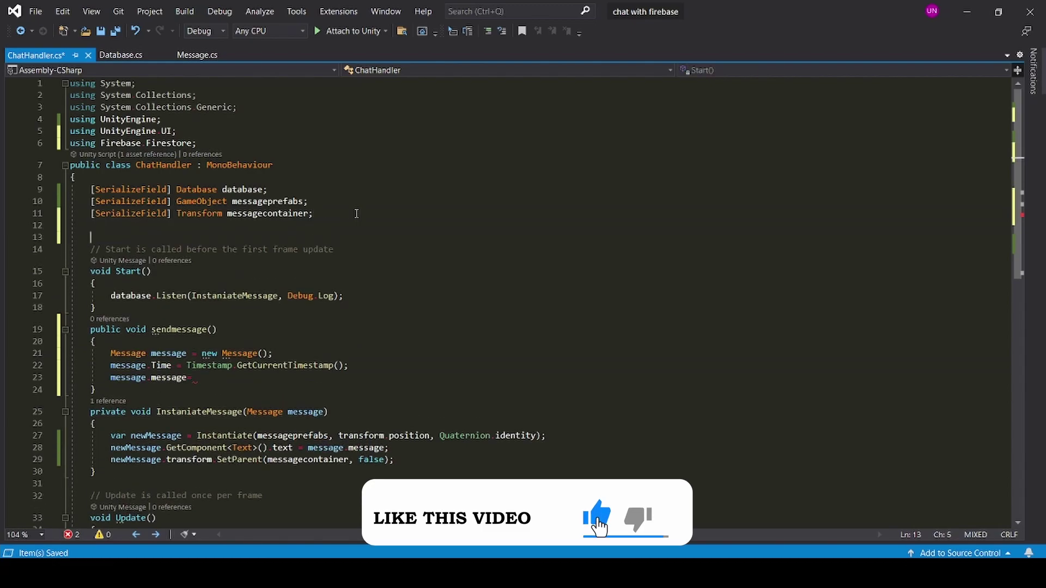
text([serial)
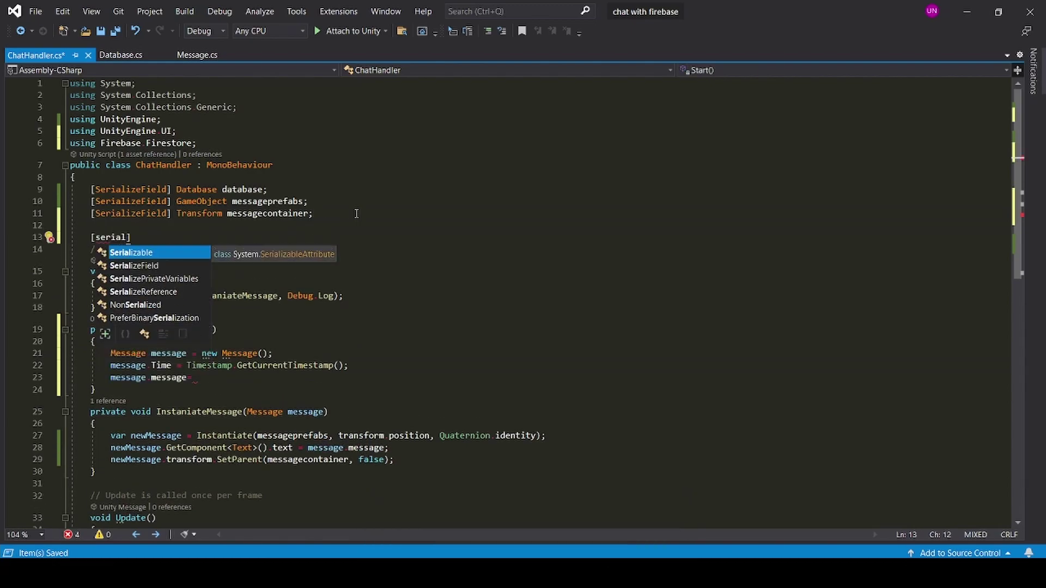
key(Tab)
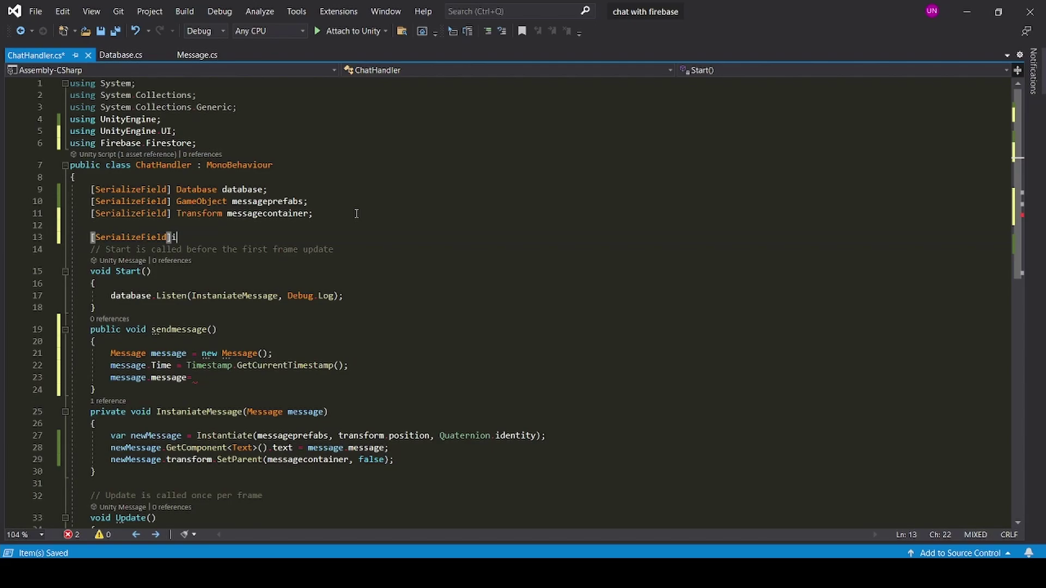
text(nput)
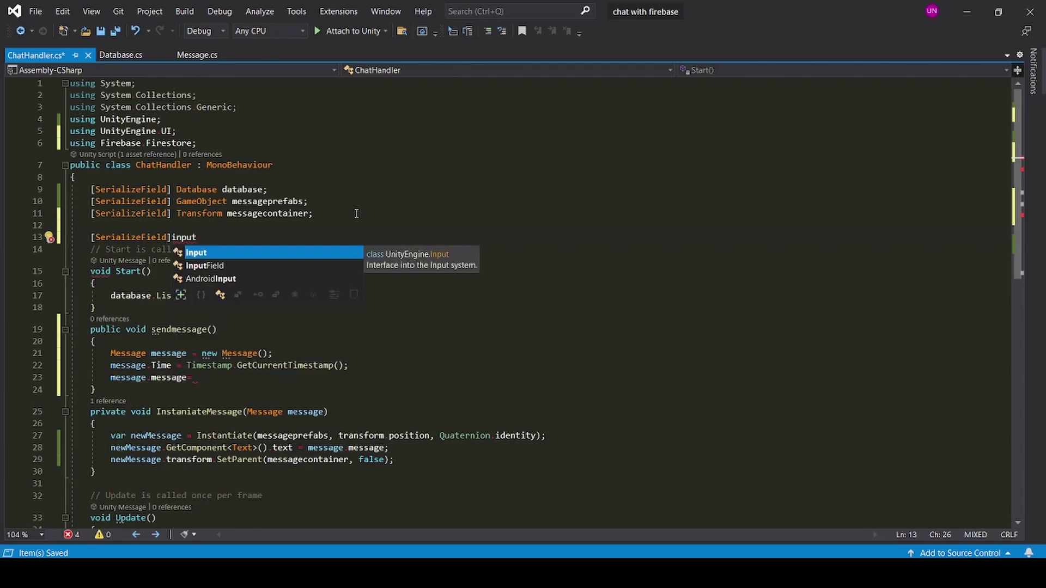
key(Down)
key(Tab)
text(me)
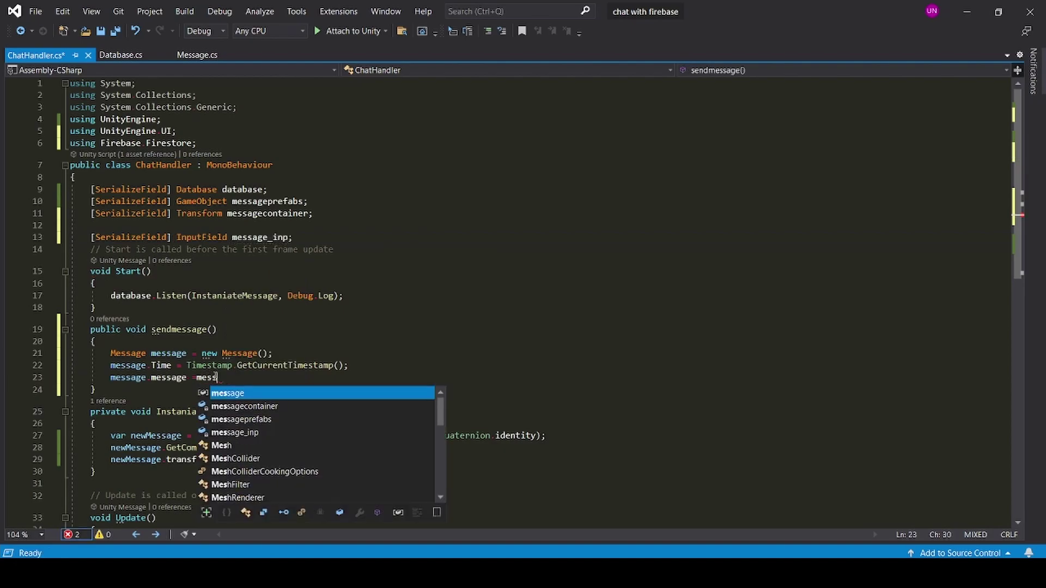
key(Tab)
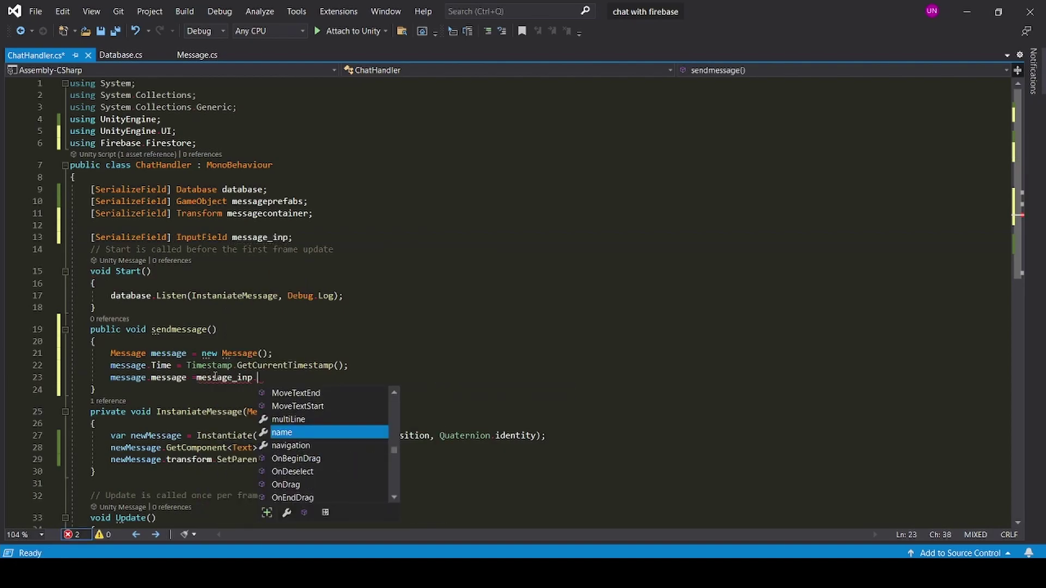
text(.tet)
Make sendmessage post message_inp.text via database.Postmessage, logging 'Message Sent', and save.
key(Tab)
key(Return)
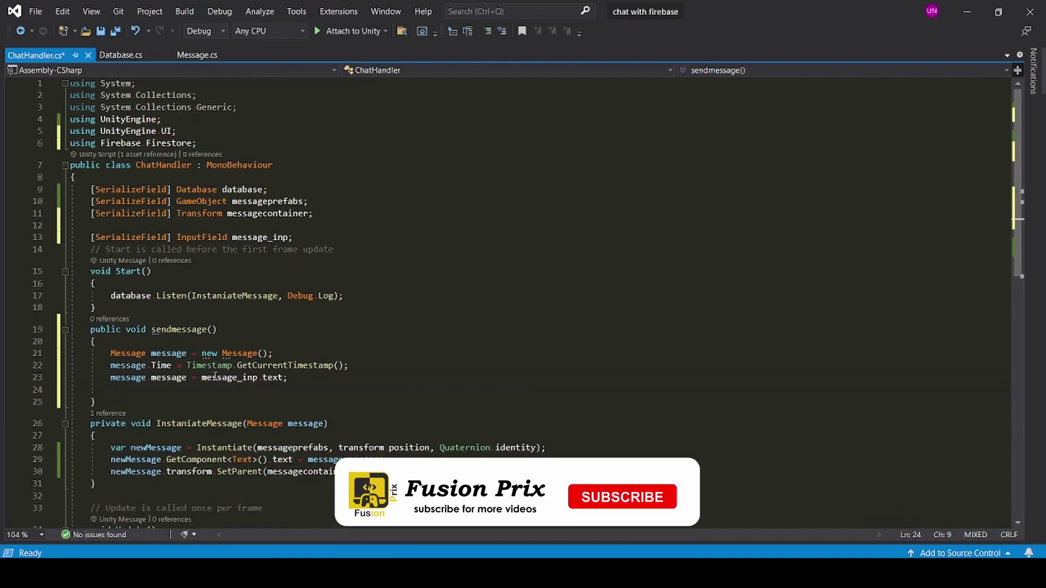
text(data)
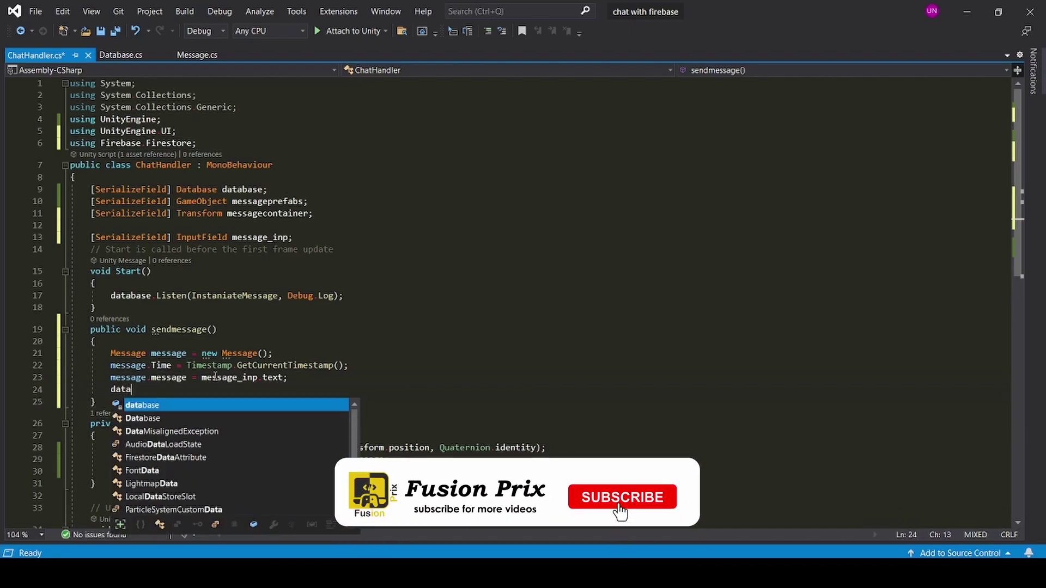
key(Tab)
text(.po)
key(Tab)
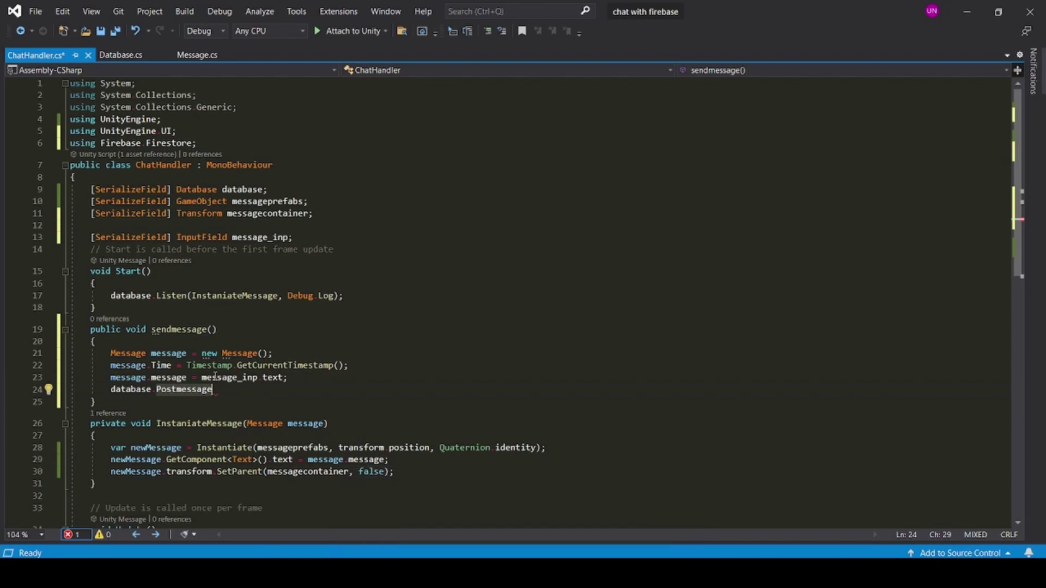
text((mes)
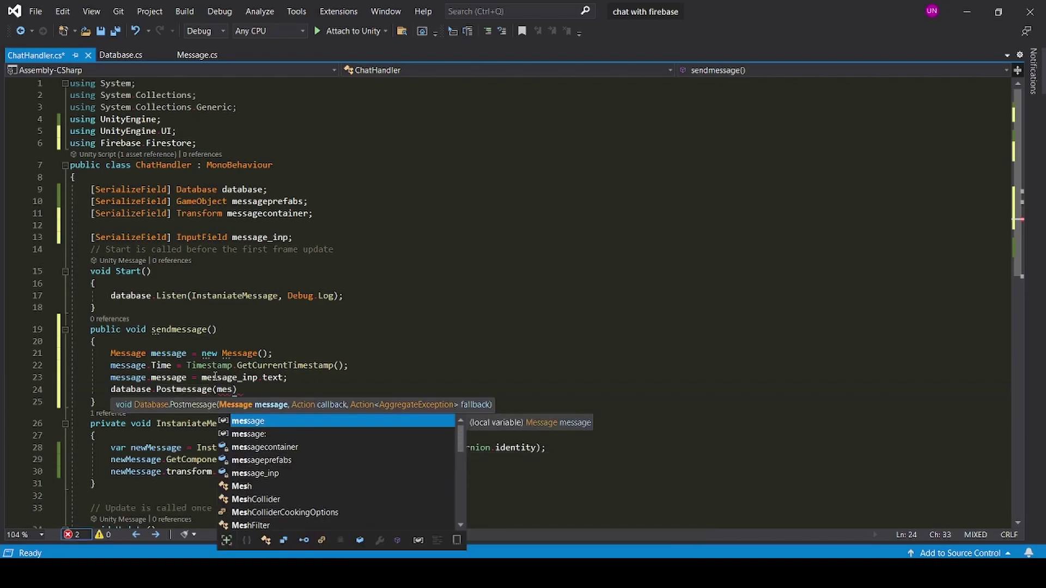
key(Tab)
text(,()=>)
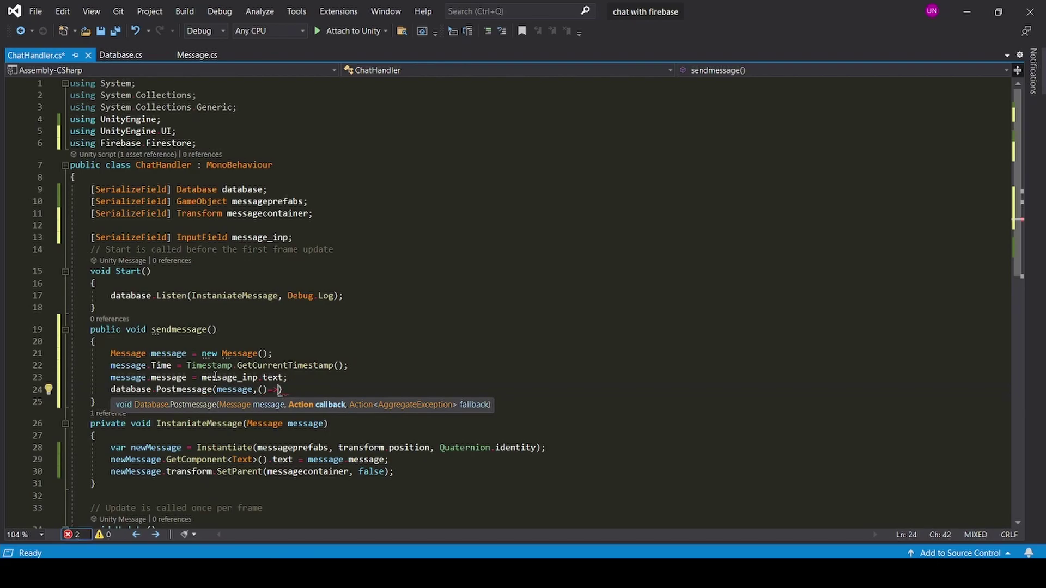
text(Debug.Log("Message)
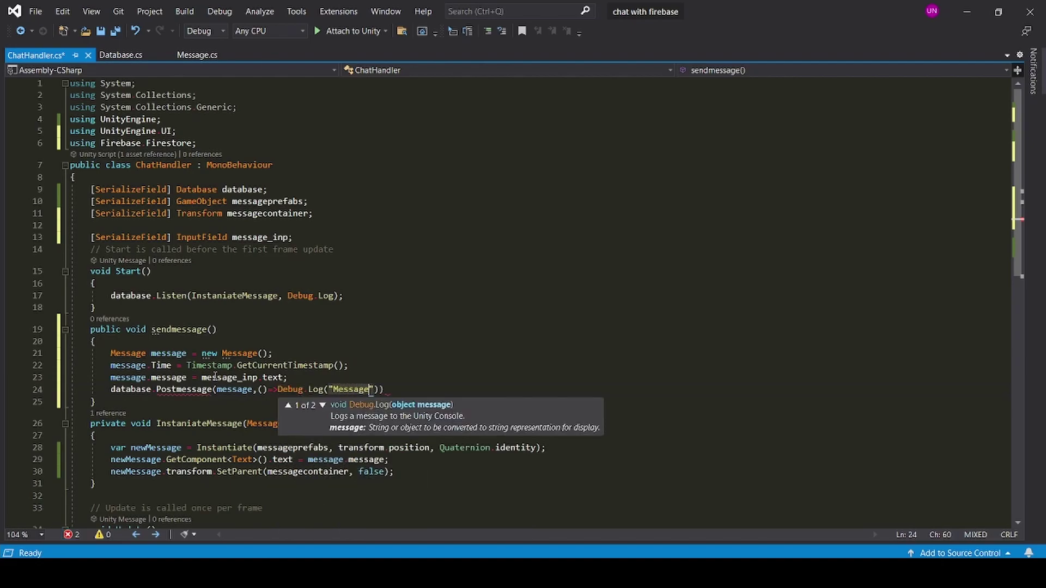
text( Sent",)
key(BackSpace)
text(),d)
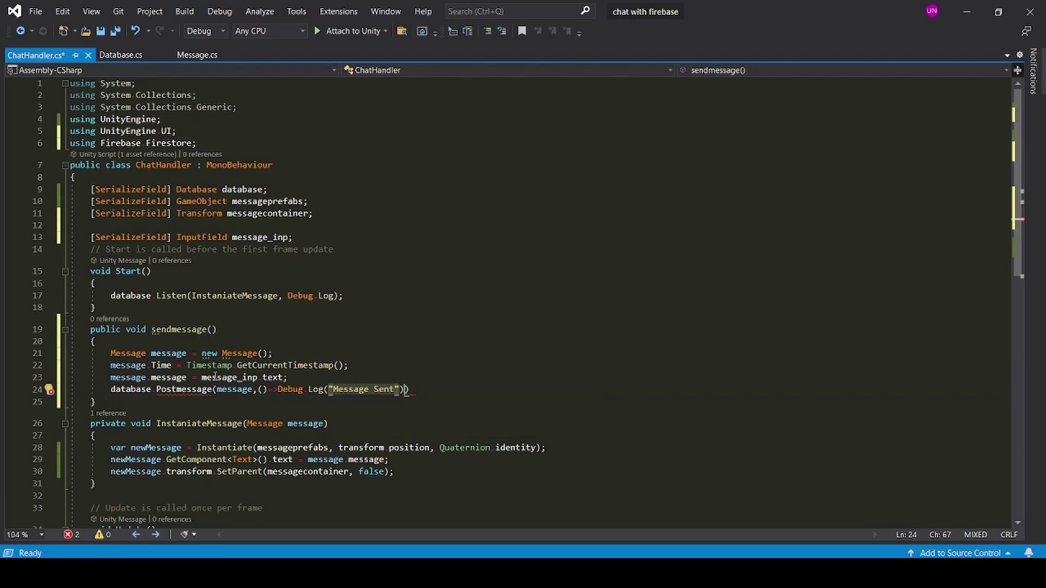
text(eb)
key(Return)
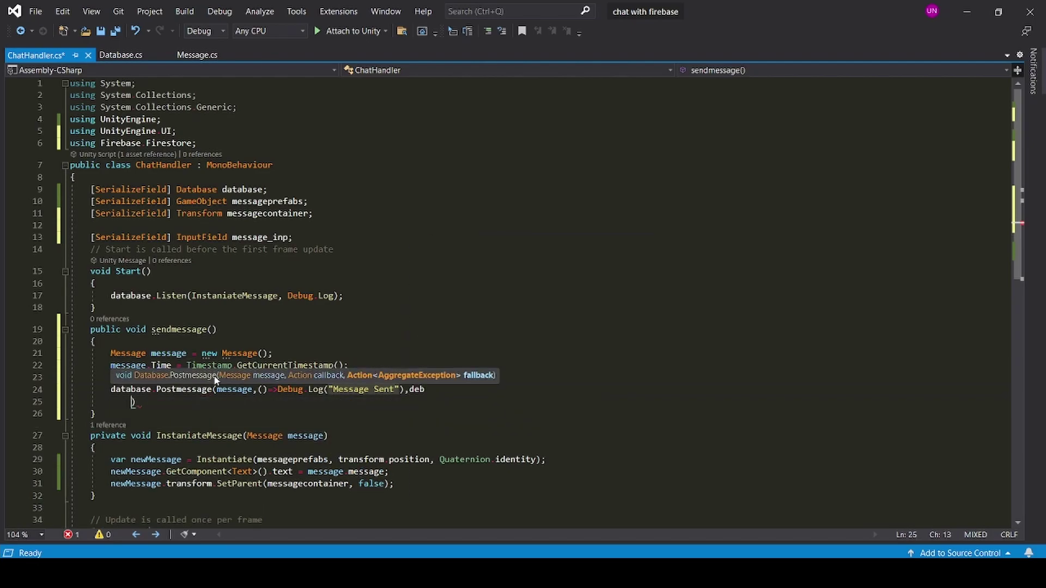
text(ug.Log);)
key(ctrl+s)
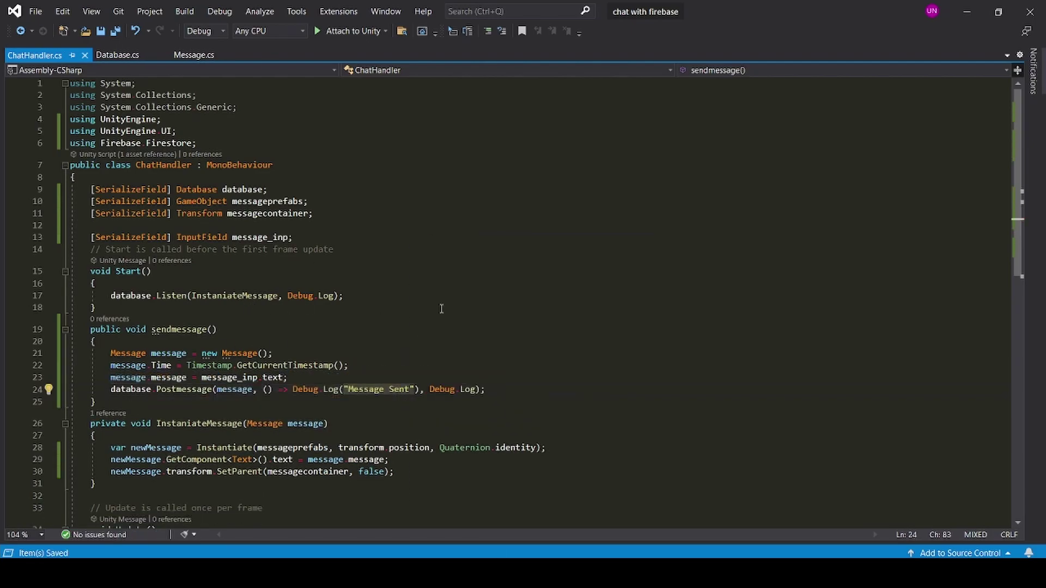
Add an Input Field and a send Button to the Canvas, wiring the button to ChatHandler.sendmessage.
key(alt+Tab)
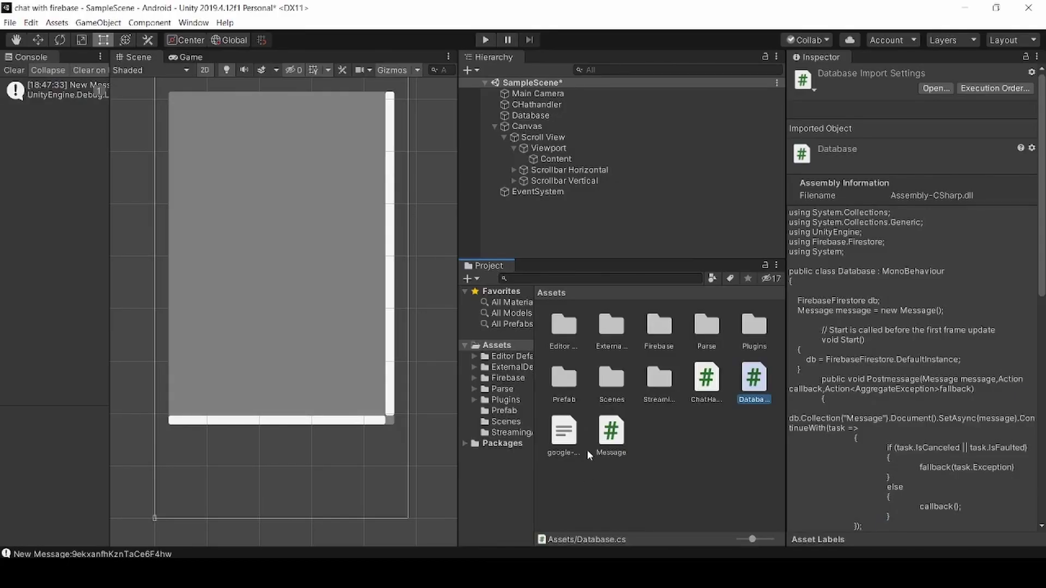
right_click(527, 126)
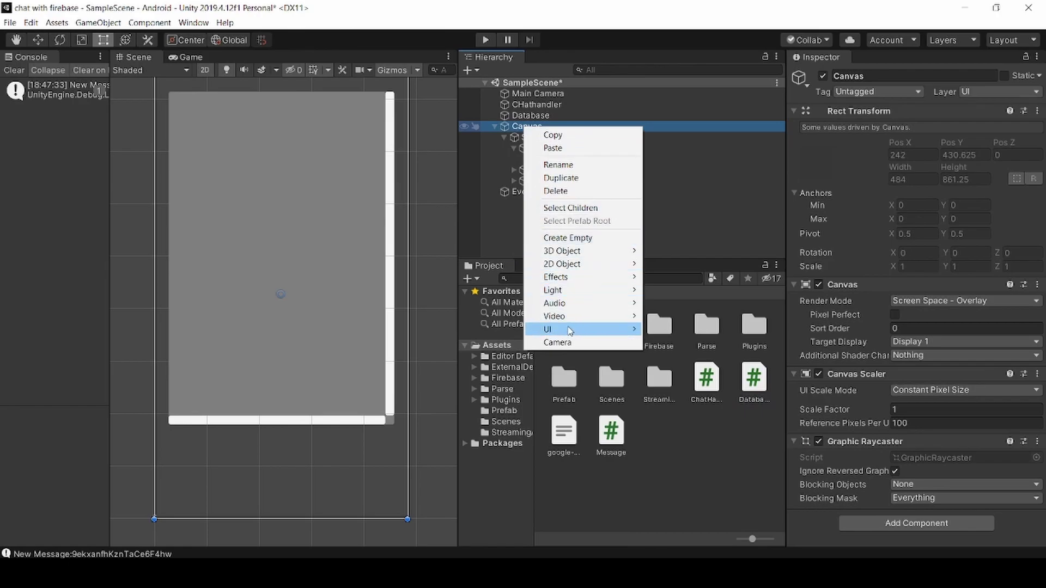
click(719, 477)
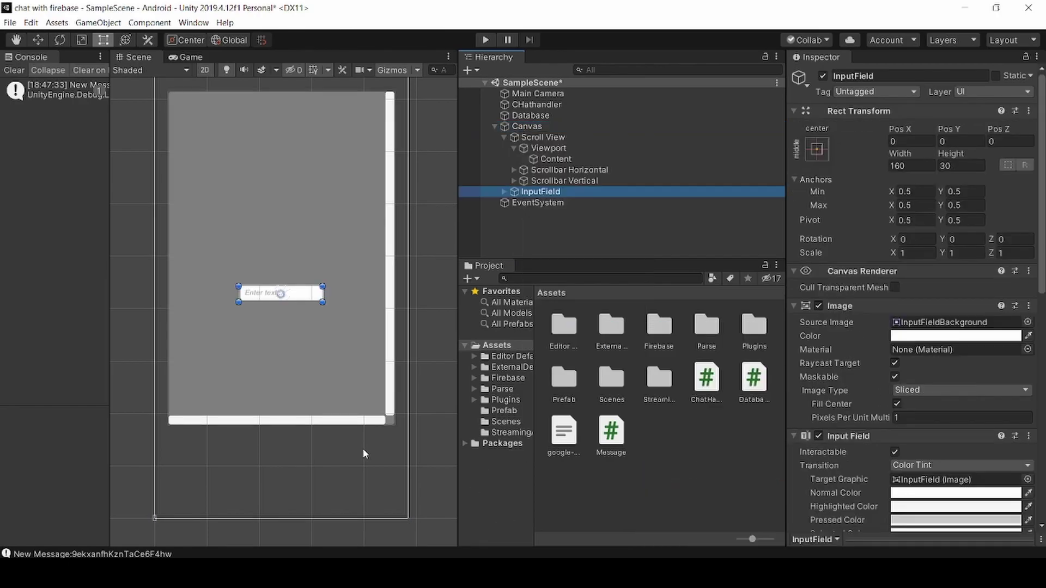
right_click(527, 126)
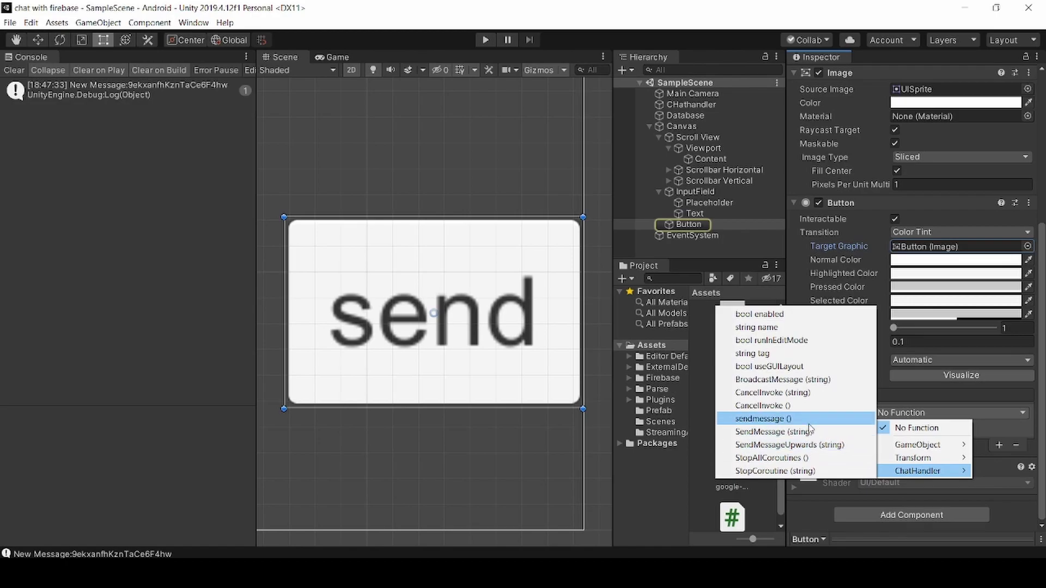
click(764, 418)
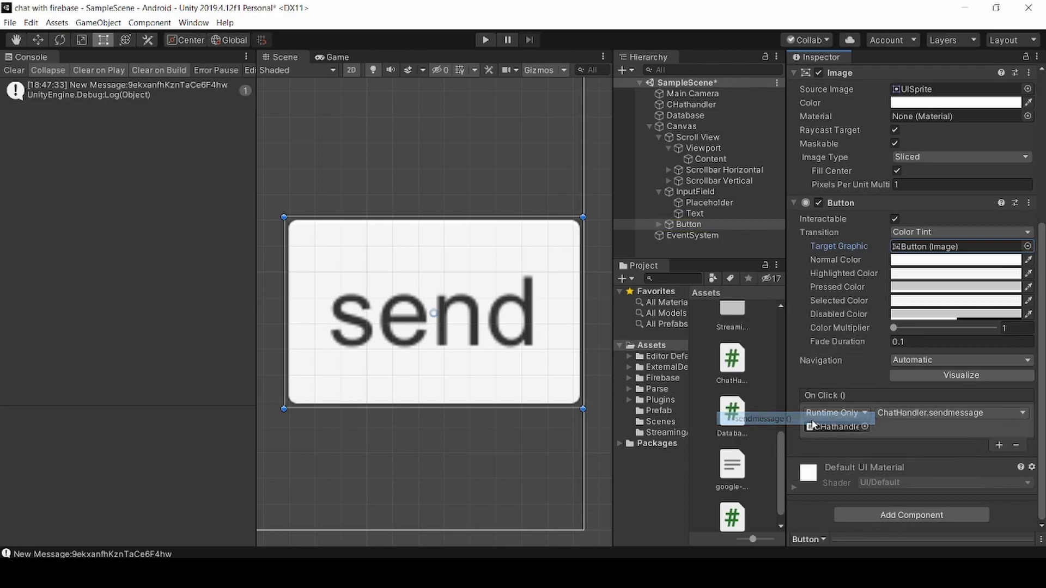
click(702, 103)
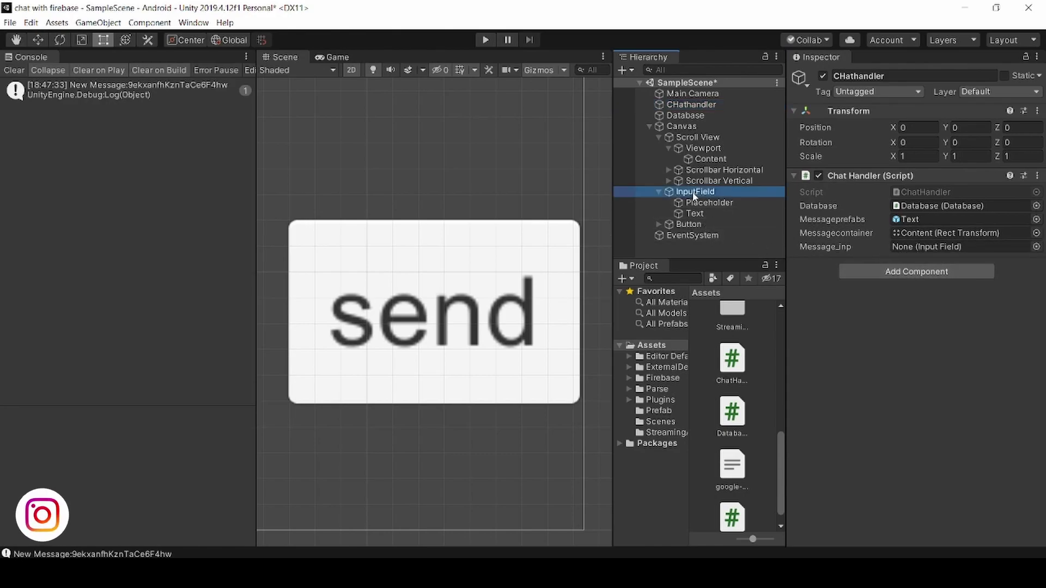
Assign the InputField to Message_inp, then play and send 'support me on patreon'.
drag(693, 192, 932, 246)
scroll(544, 246, down, 3)
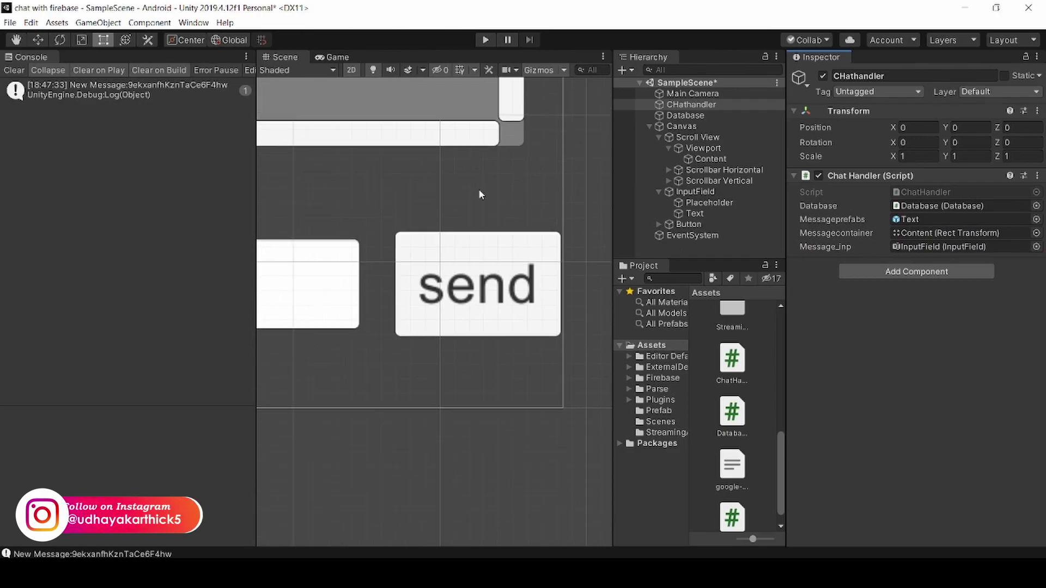
click(486, 41)
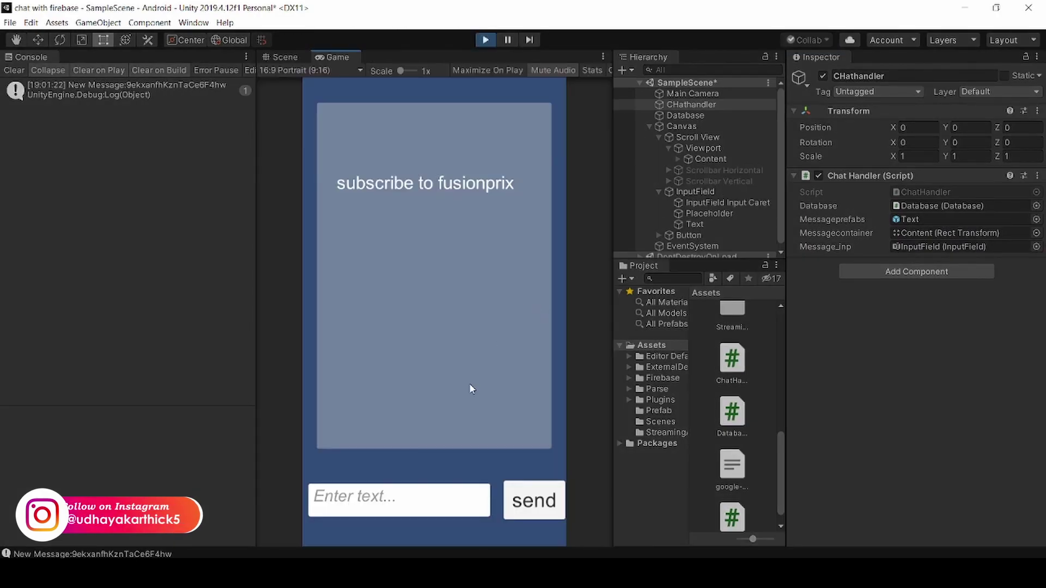
click(390, 500)
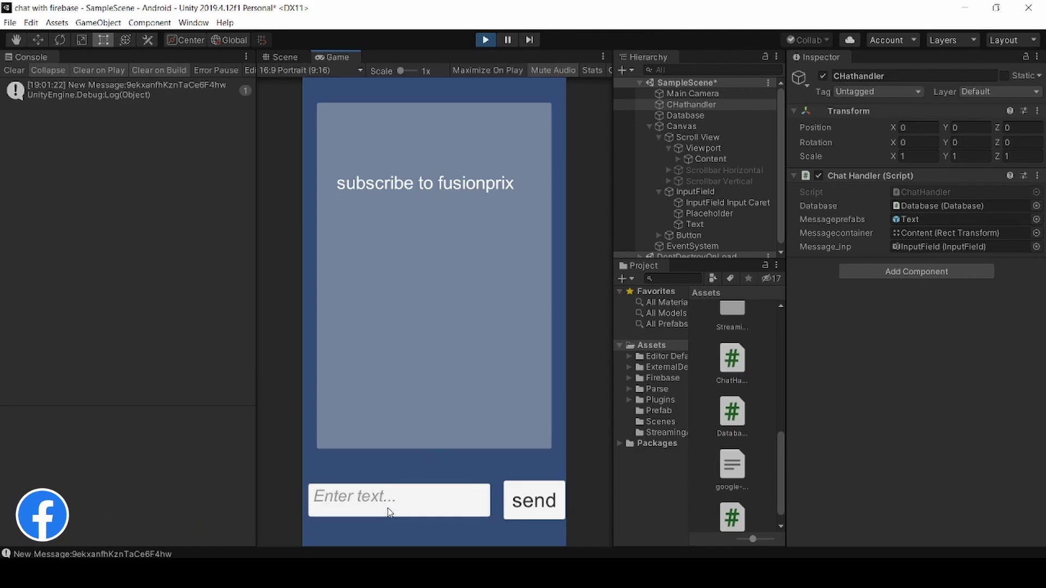
text(sup)
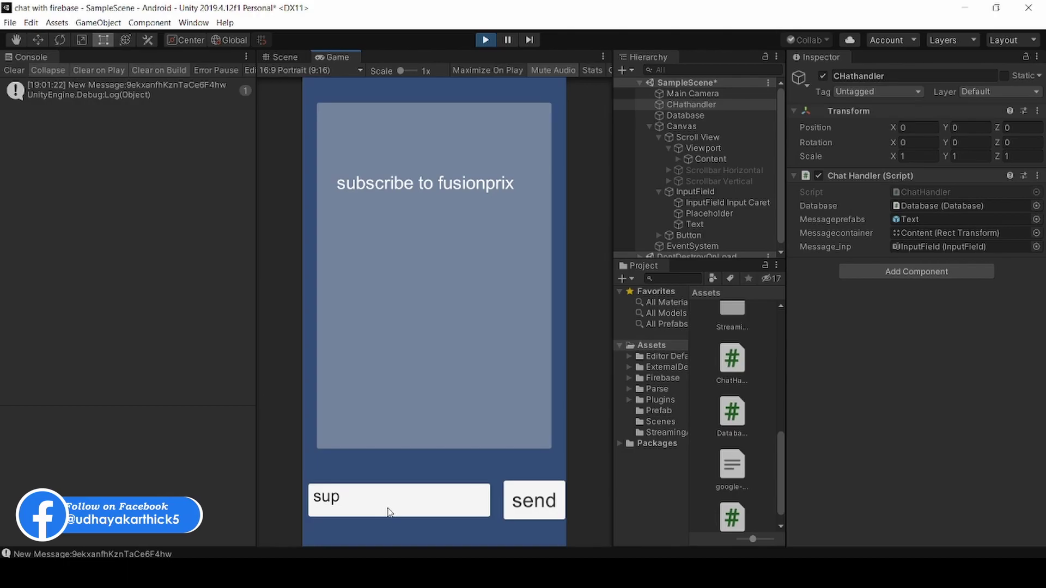
text(port me on )
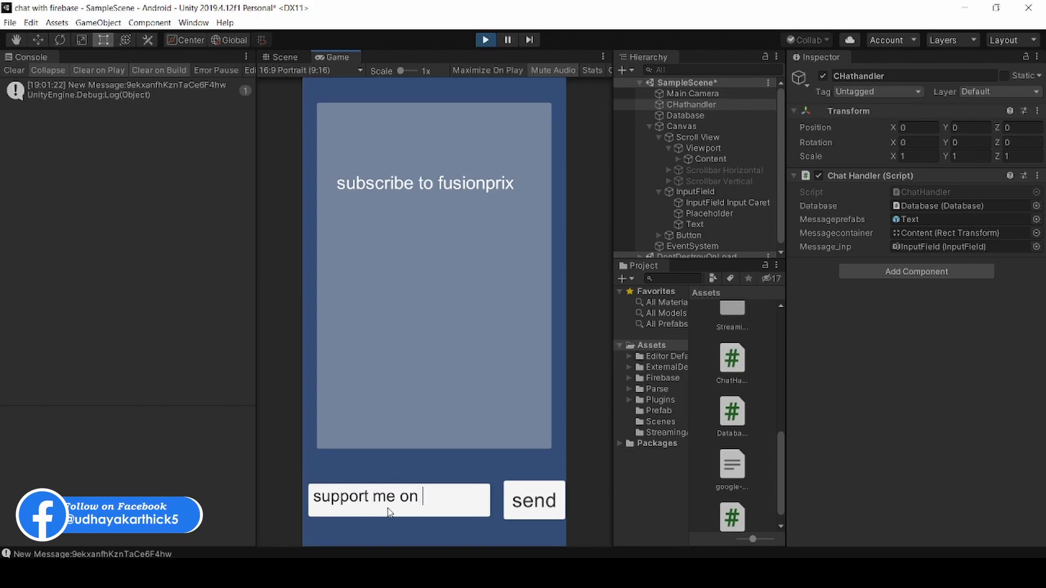
text(patreon)
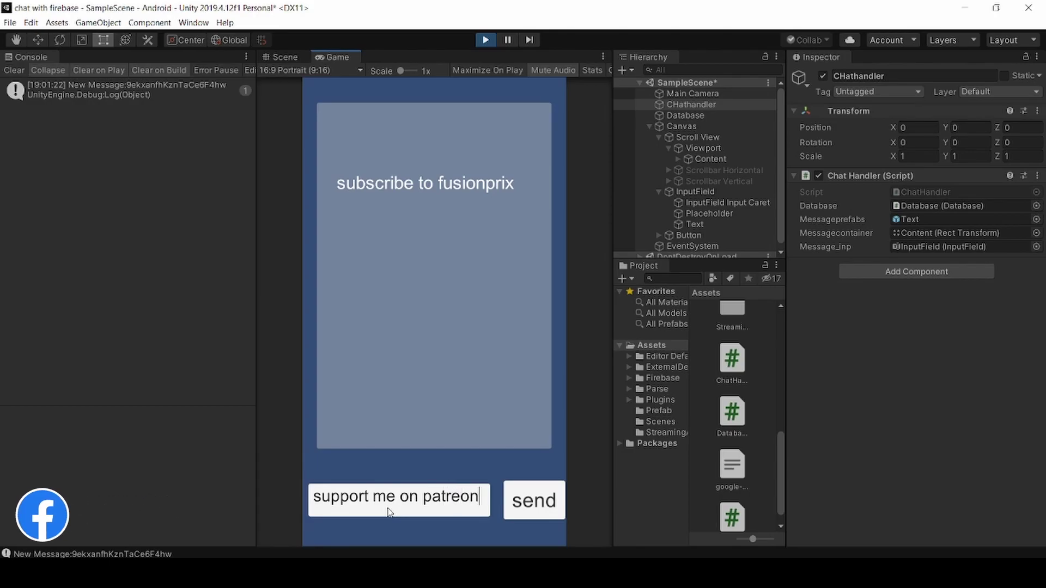
click(534, 500)
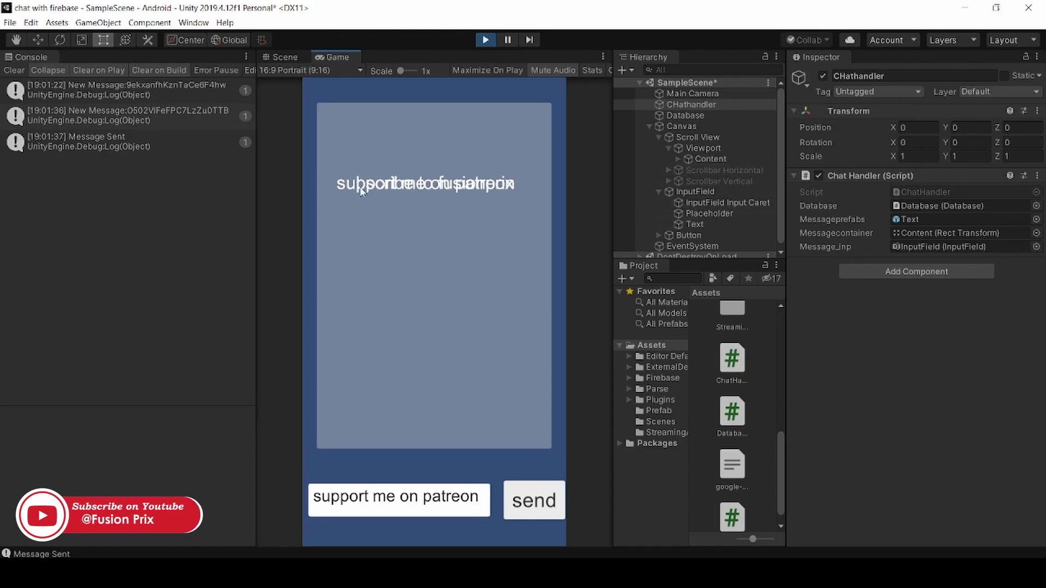
Stop play mode and add a Grid Layout Group to the Content object.
key(ctrl+p)
click(708, 159)
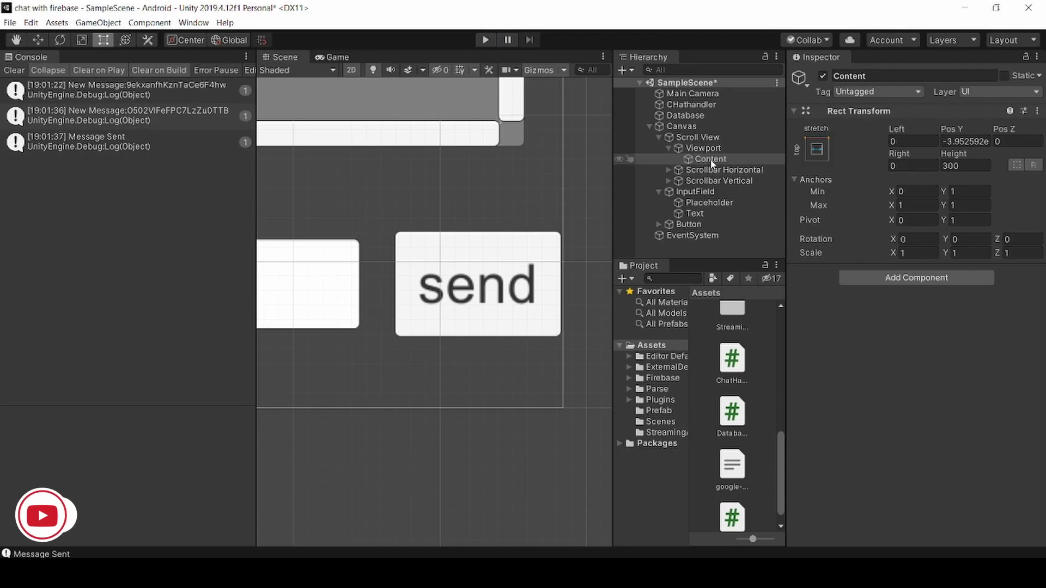
click(896, 280)
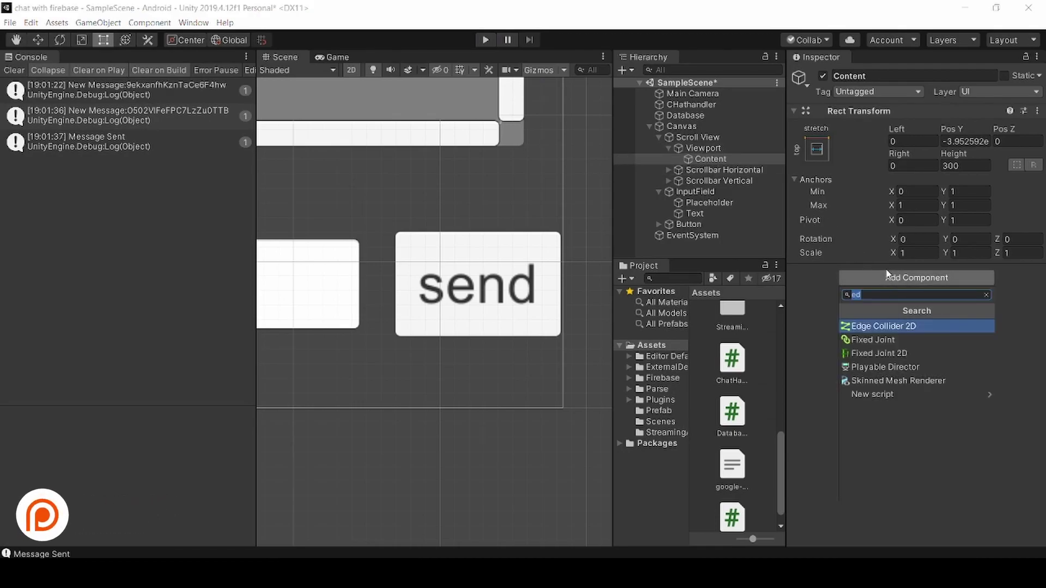
text(gri)
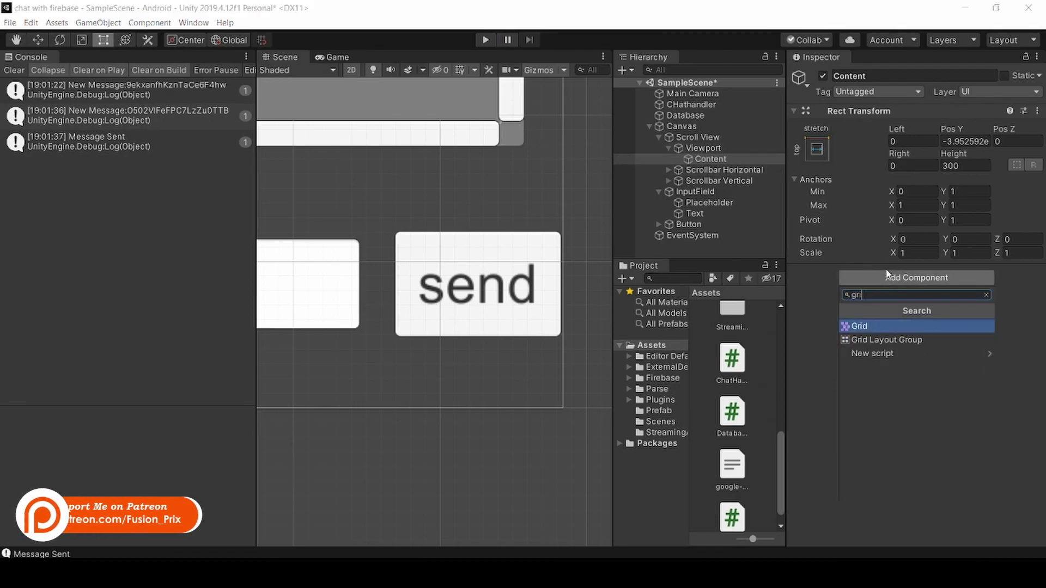
click(886, 339)
In play mode, tune the grid cell size to 248 by 91.4.
click(486, 39)
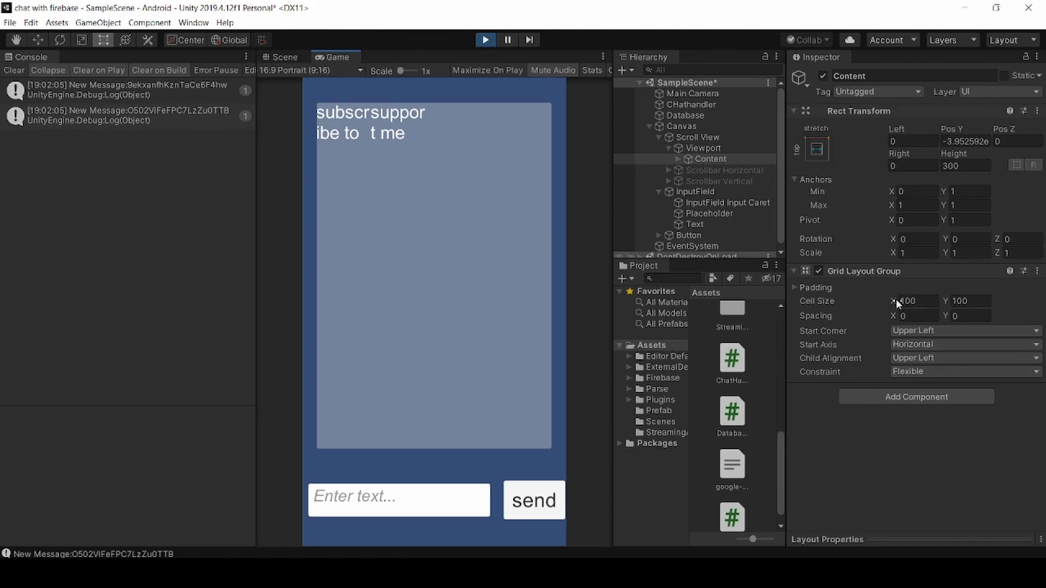
drag(894, 301, 1038, 301)
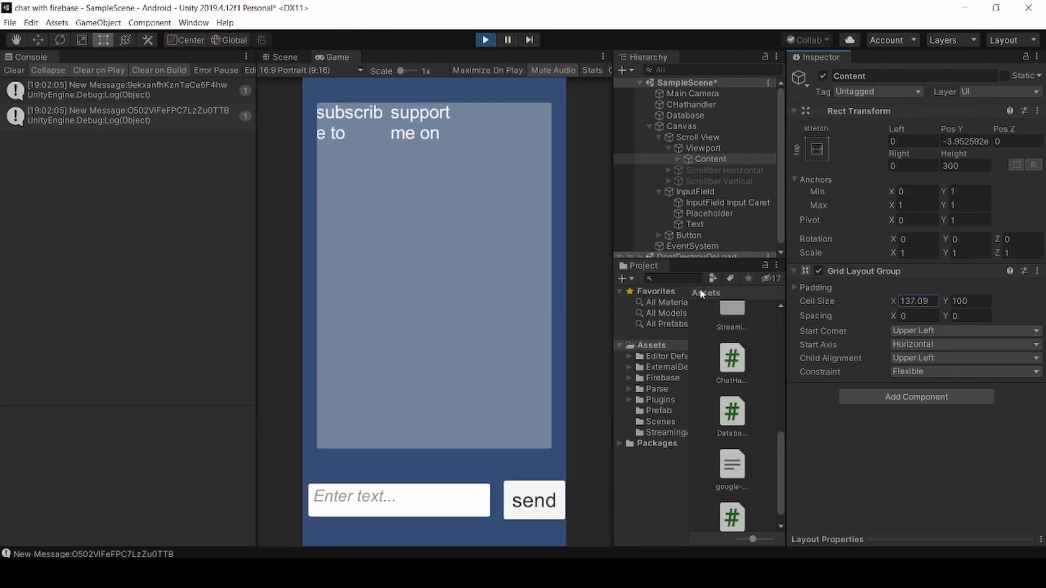
drag(699, 292, 1038, 372)
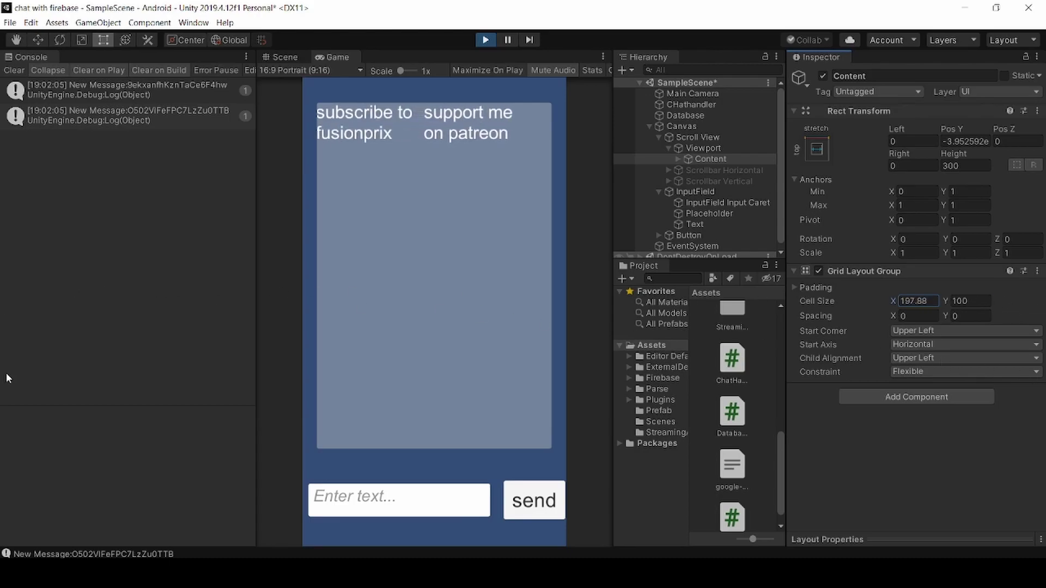
mouse_move(6, 372)
mouse_down()
mouse_move(920, 334)
mouse_move(988, 304)
mouse_up()
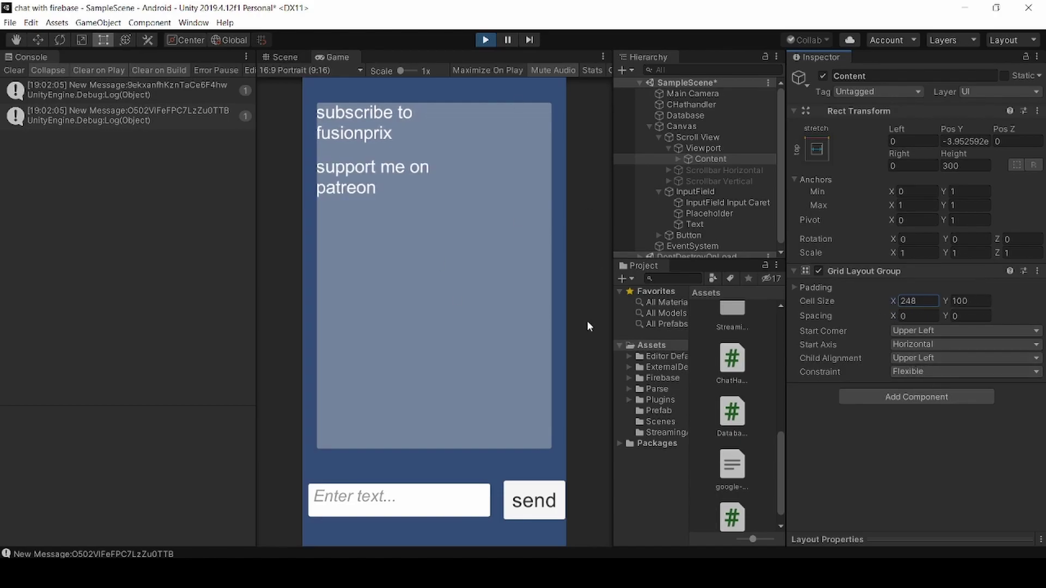
drag(948, 301, 982, 297)
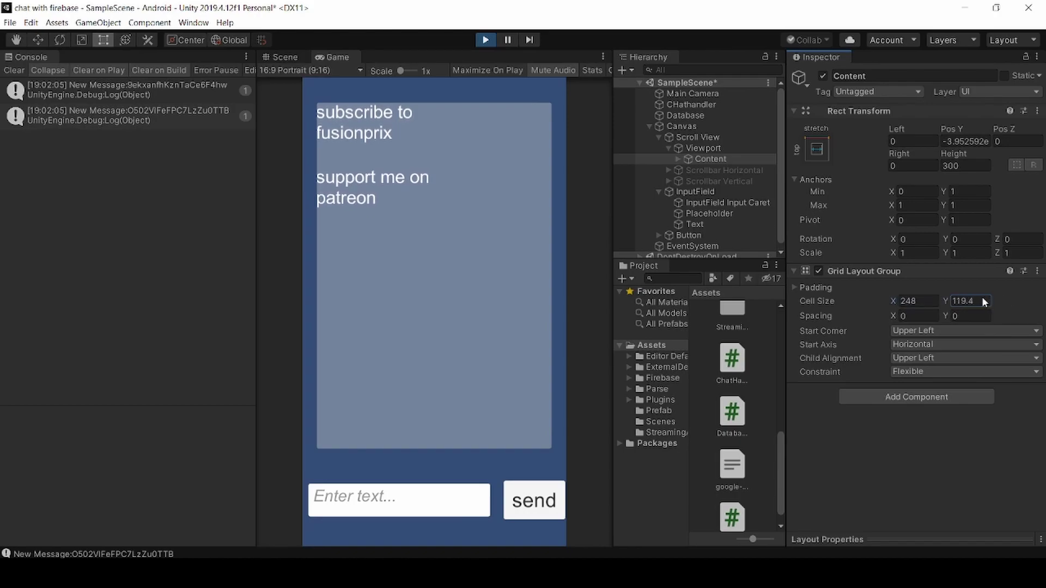
key(ctrl+z)
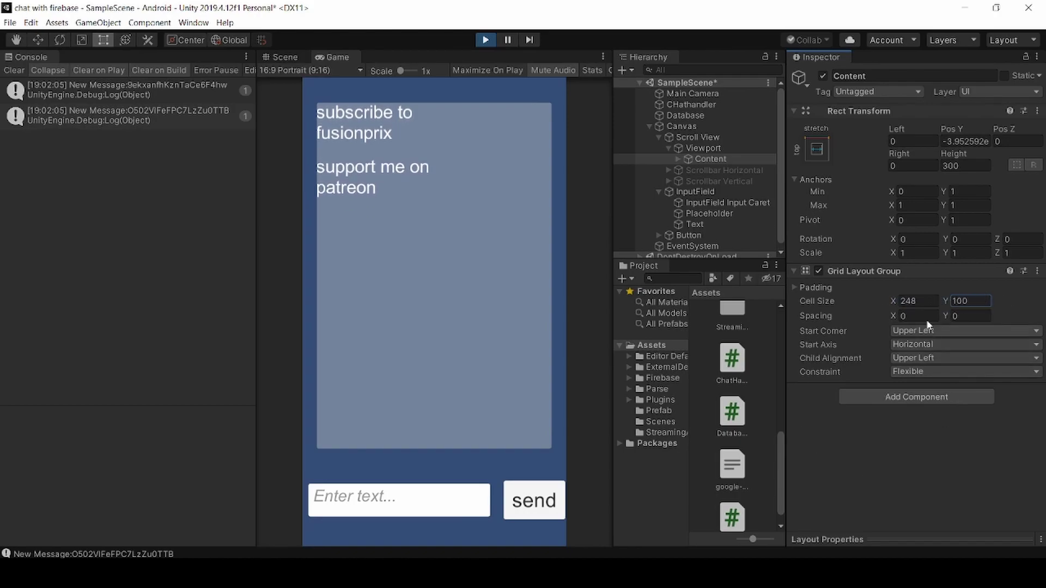
drag(947, 301, 924, 300)
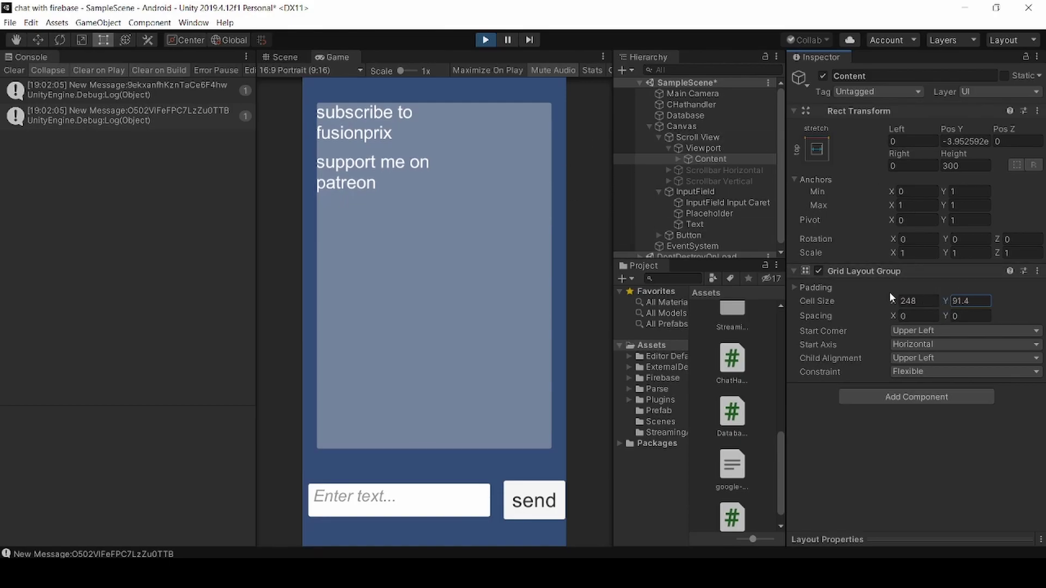
Copy the Grid Layout Group component values and exit play mode.
click(1039, 276)
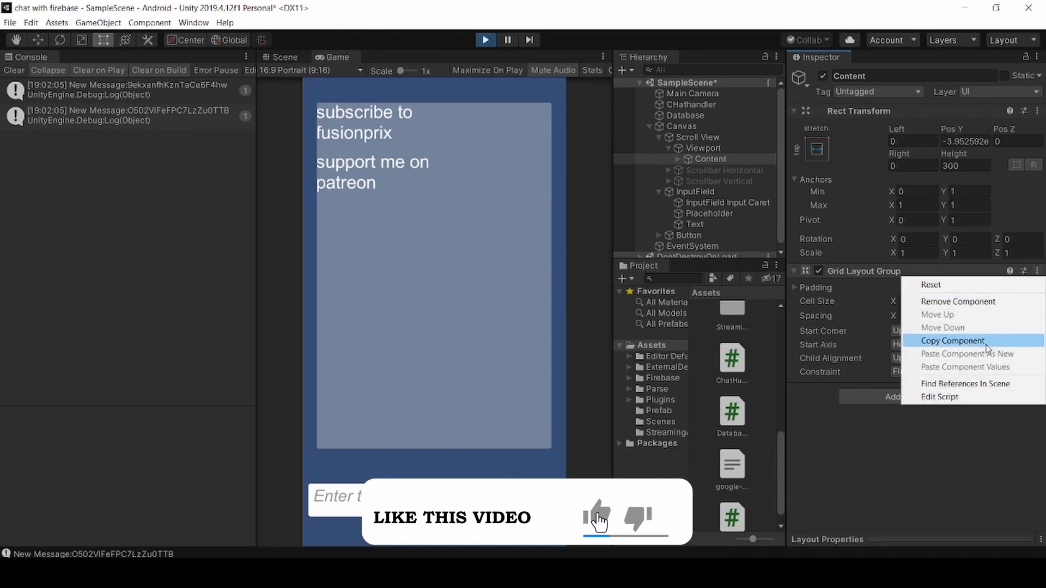
click(953, 341)
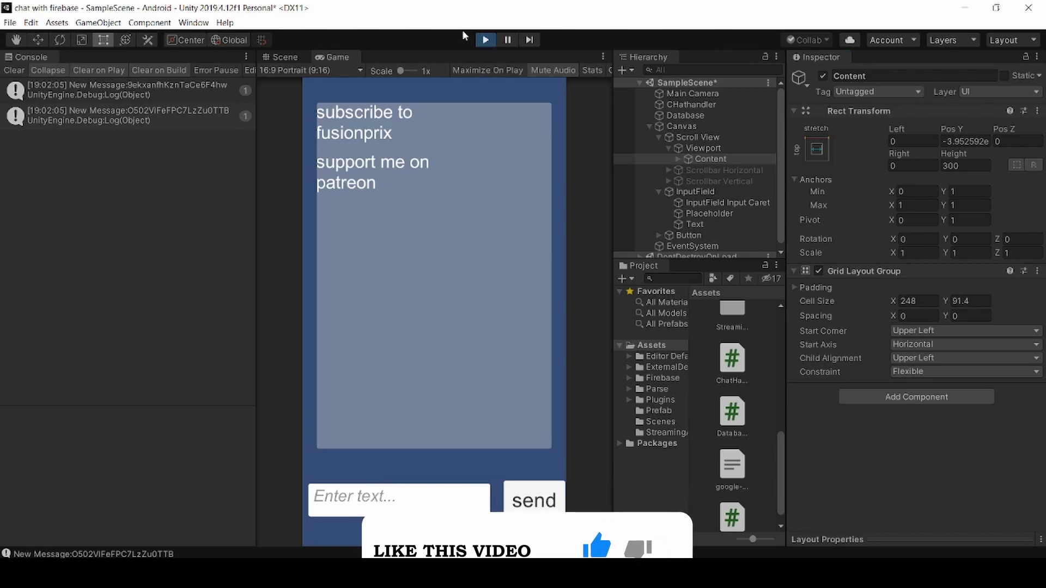
click(485, 43)
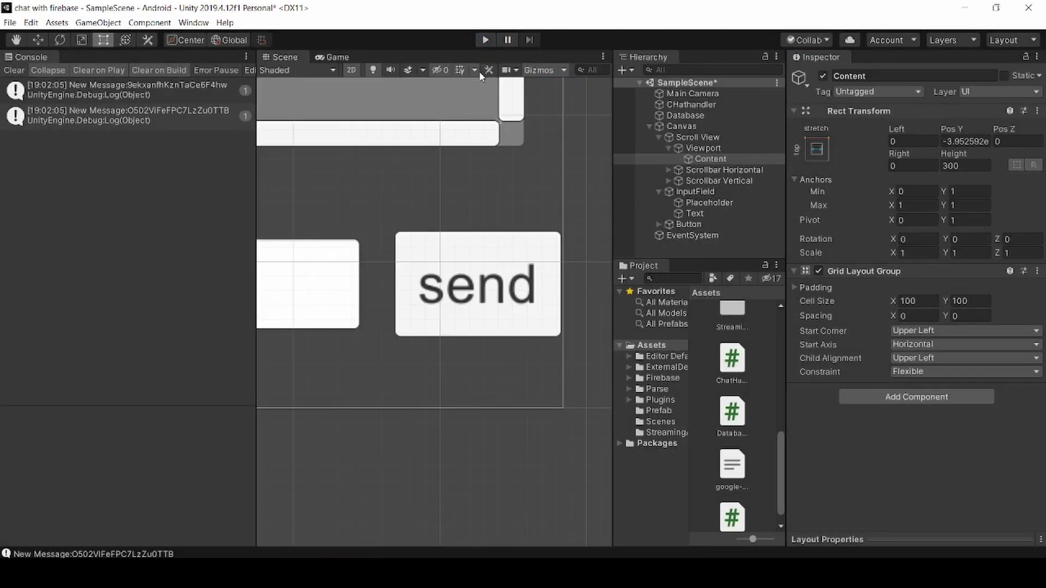
Paste the 248×91.4 grid values, then play and send 'thanks for watching'.
right_click(926, 270)
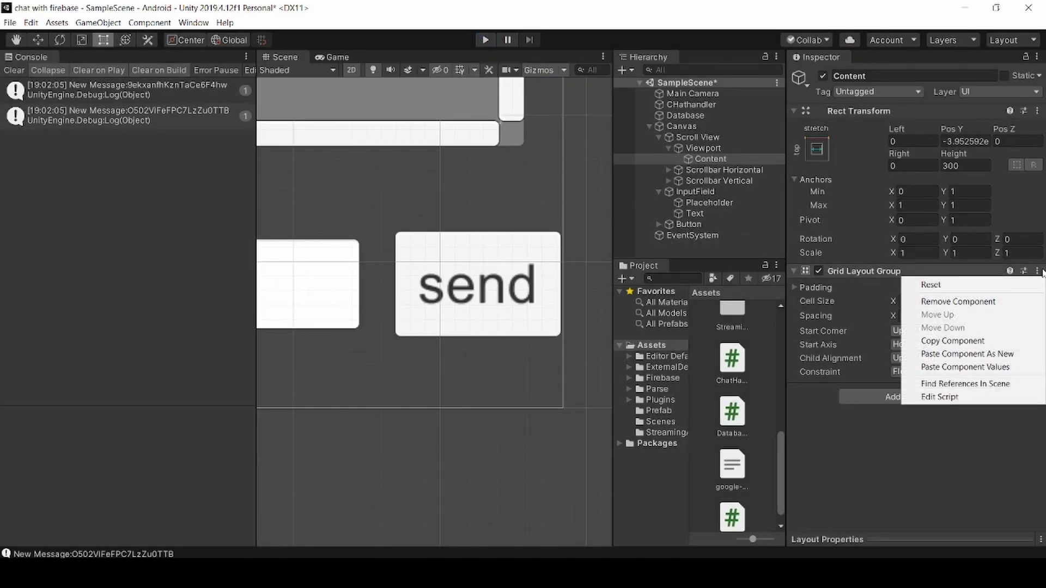
click(965, 368)
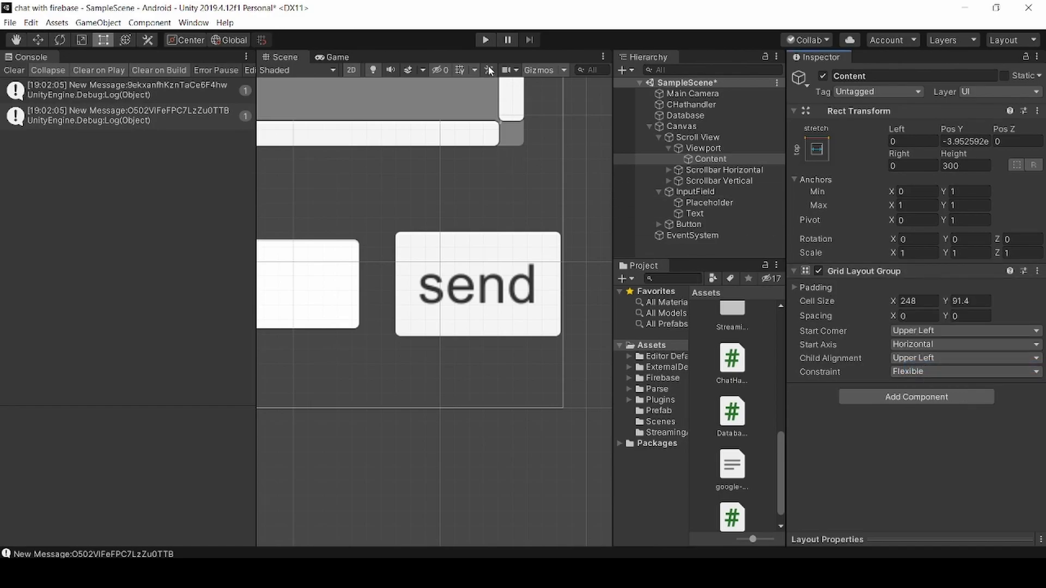
click(486, 40)
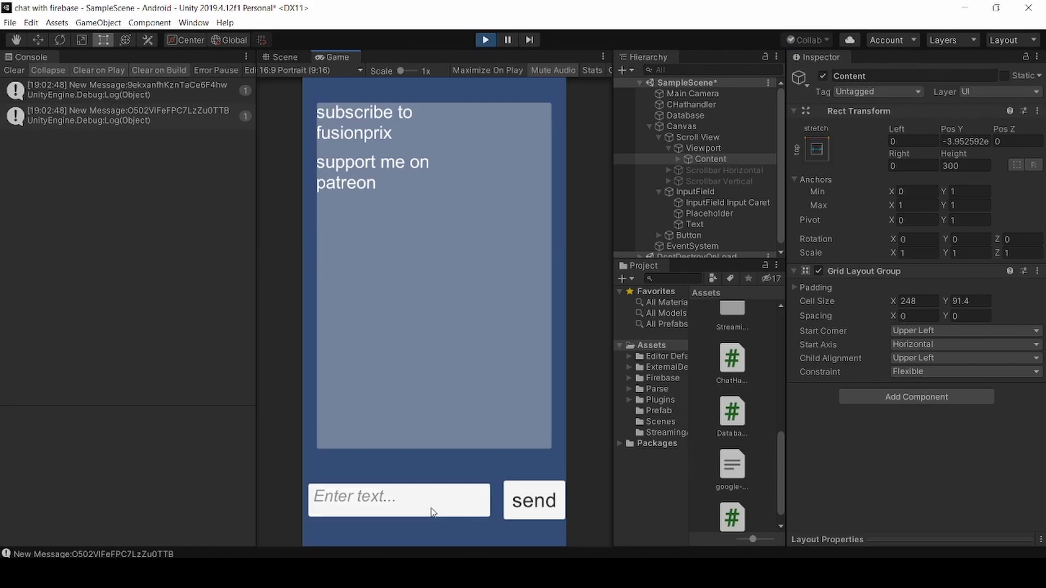
click(424, 514)
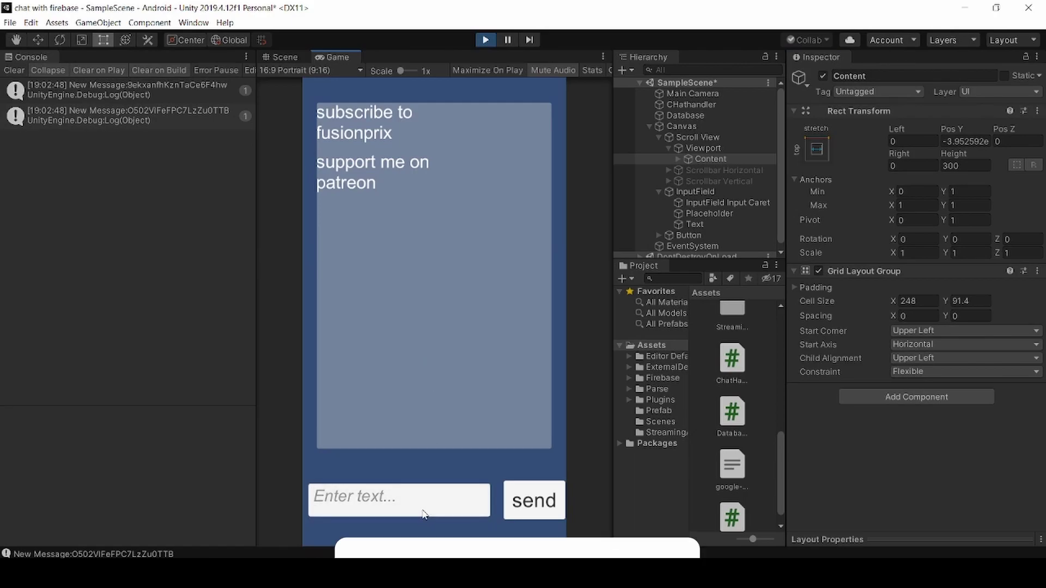
text(tha)
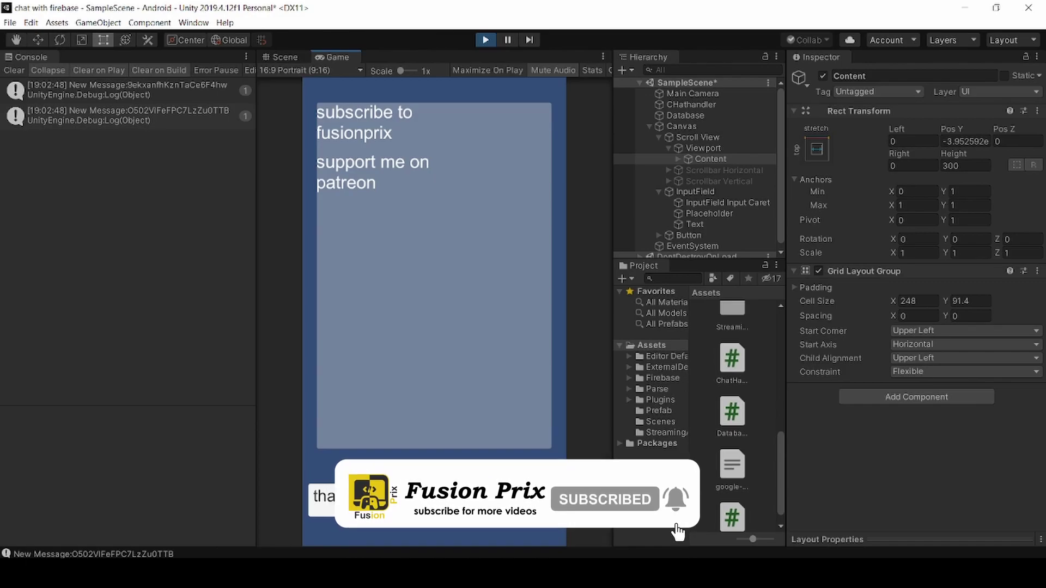
text(nks for watching)
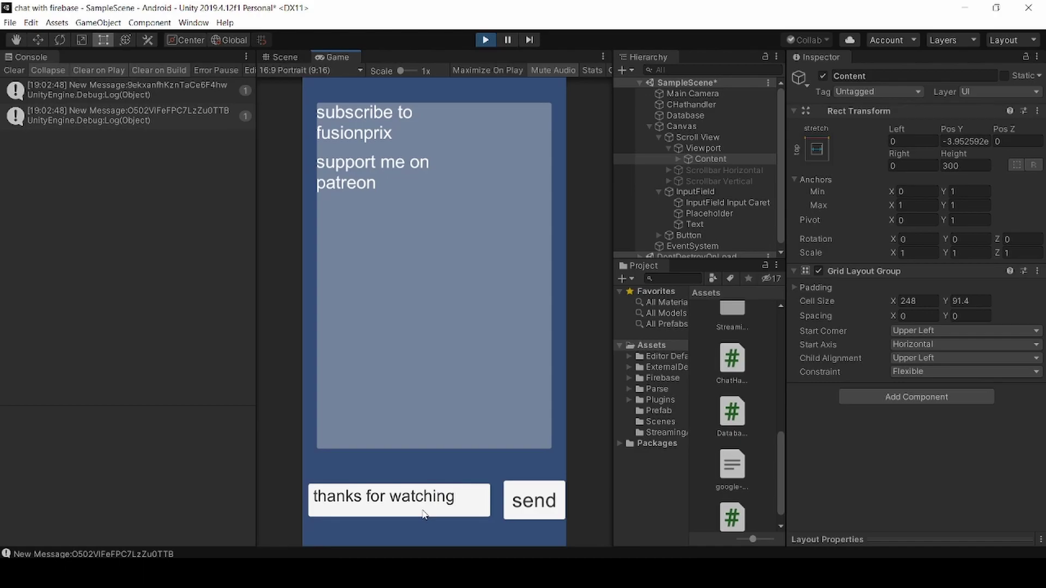
click(533, 500)
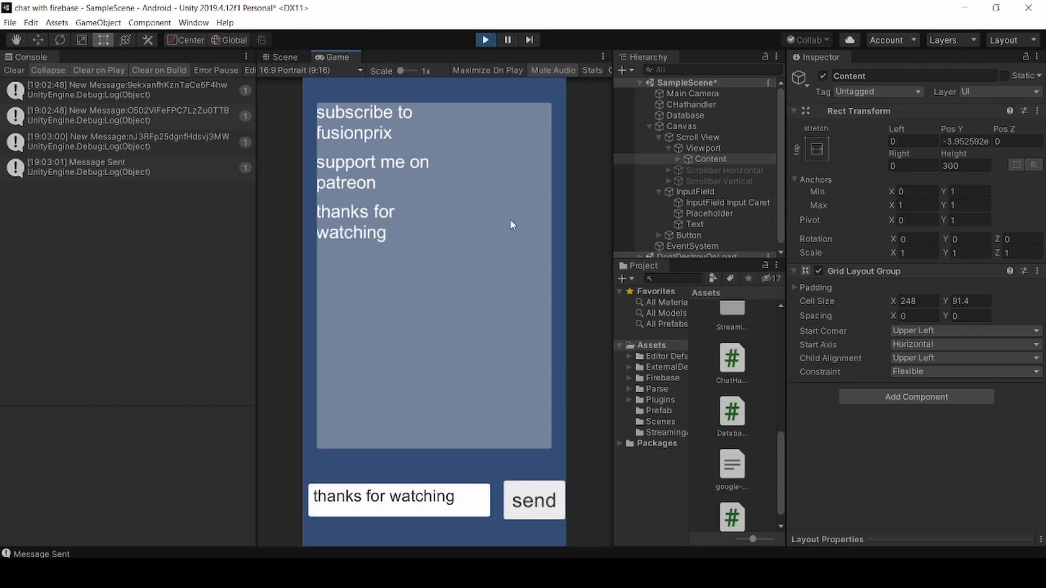